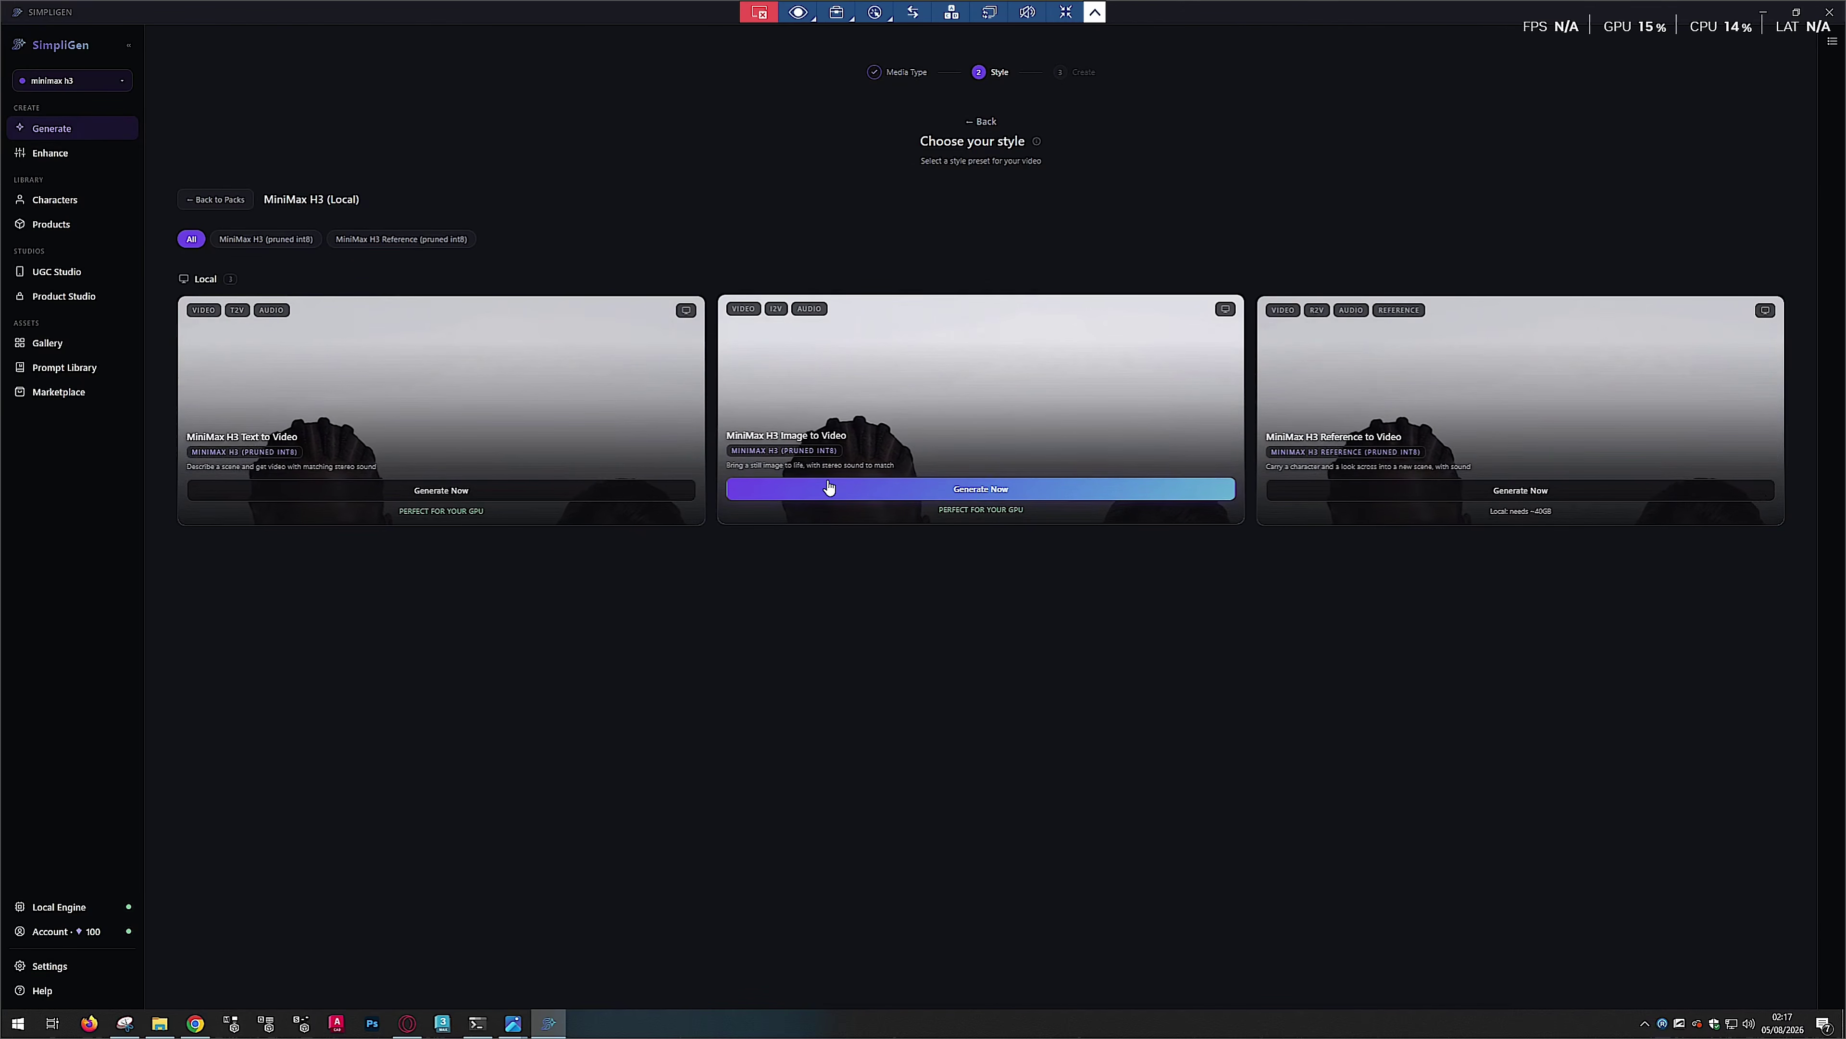
Start a generation with the MiniMax H3 Image to Video style and switch to the img folder in File Explorer
{"action": "left_click", "coordinate": [828, 487]}
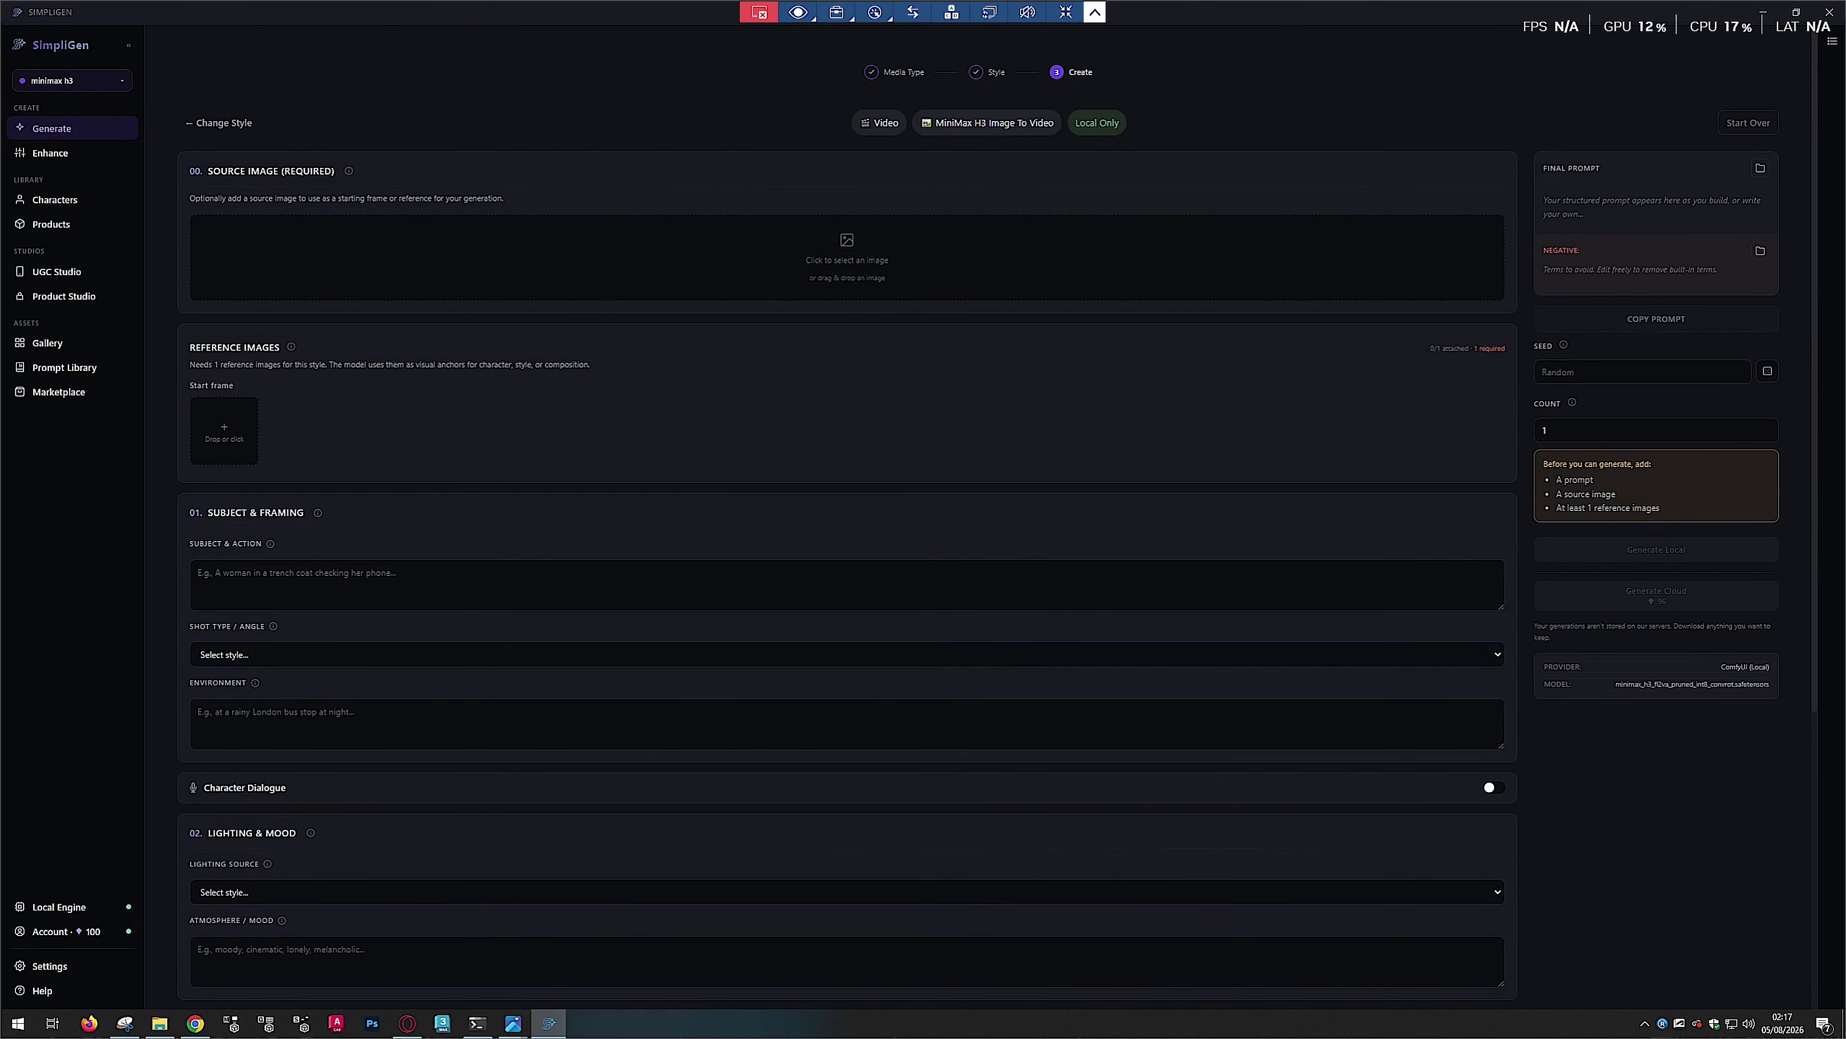
{"action": "left_click_drag", "start_coordinate": [191, 386], "coordinate": [234, 385]}
{"action": "left_click", "coordinate": [294, 391]}
{"action": "left_click", "coordinate": [160, 1024]}
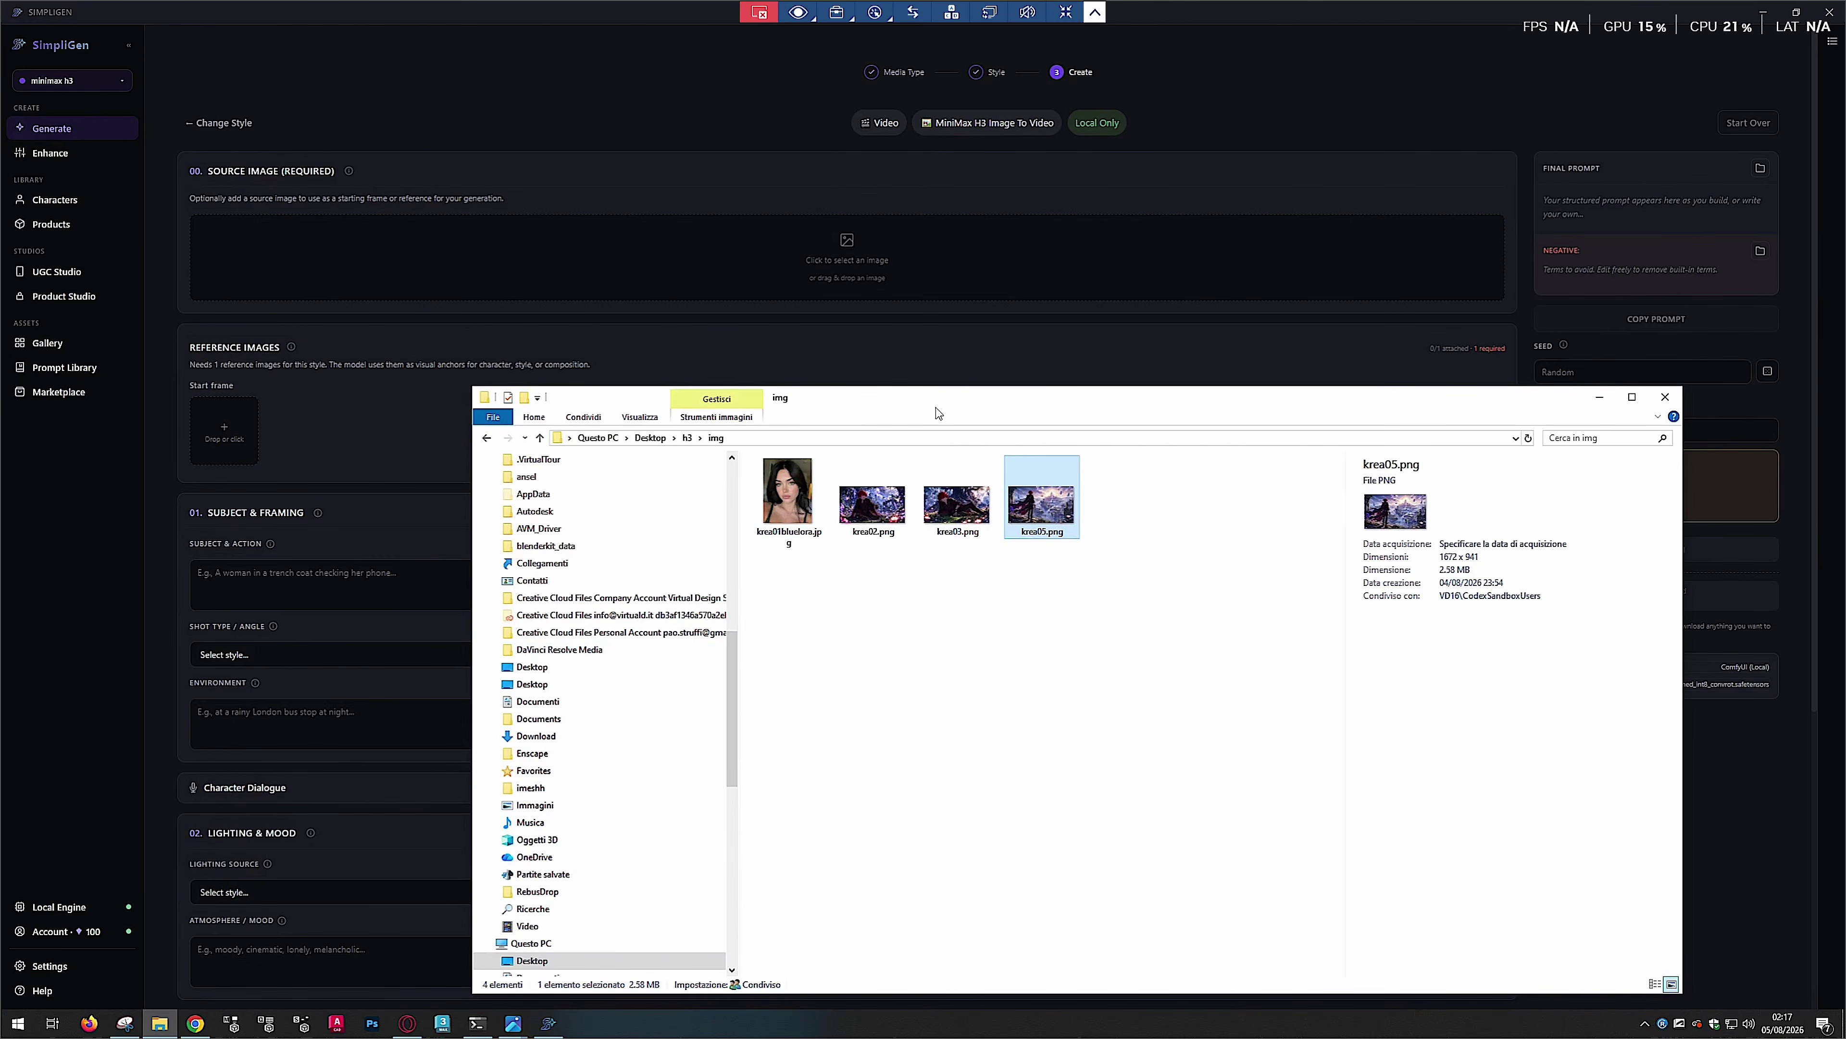
{"action": "left_click_drag", "start_coordinate": [990, 403], "coordinate": [1172, 407]}
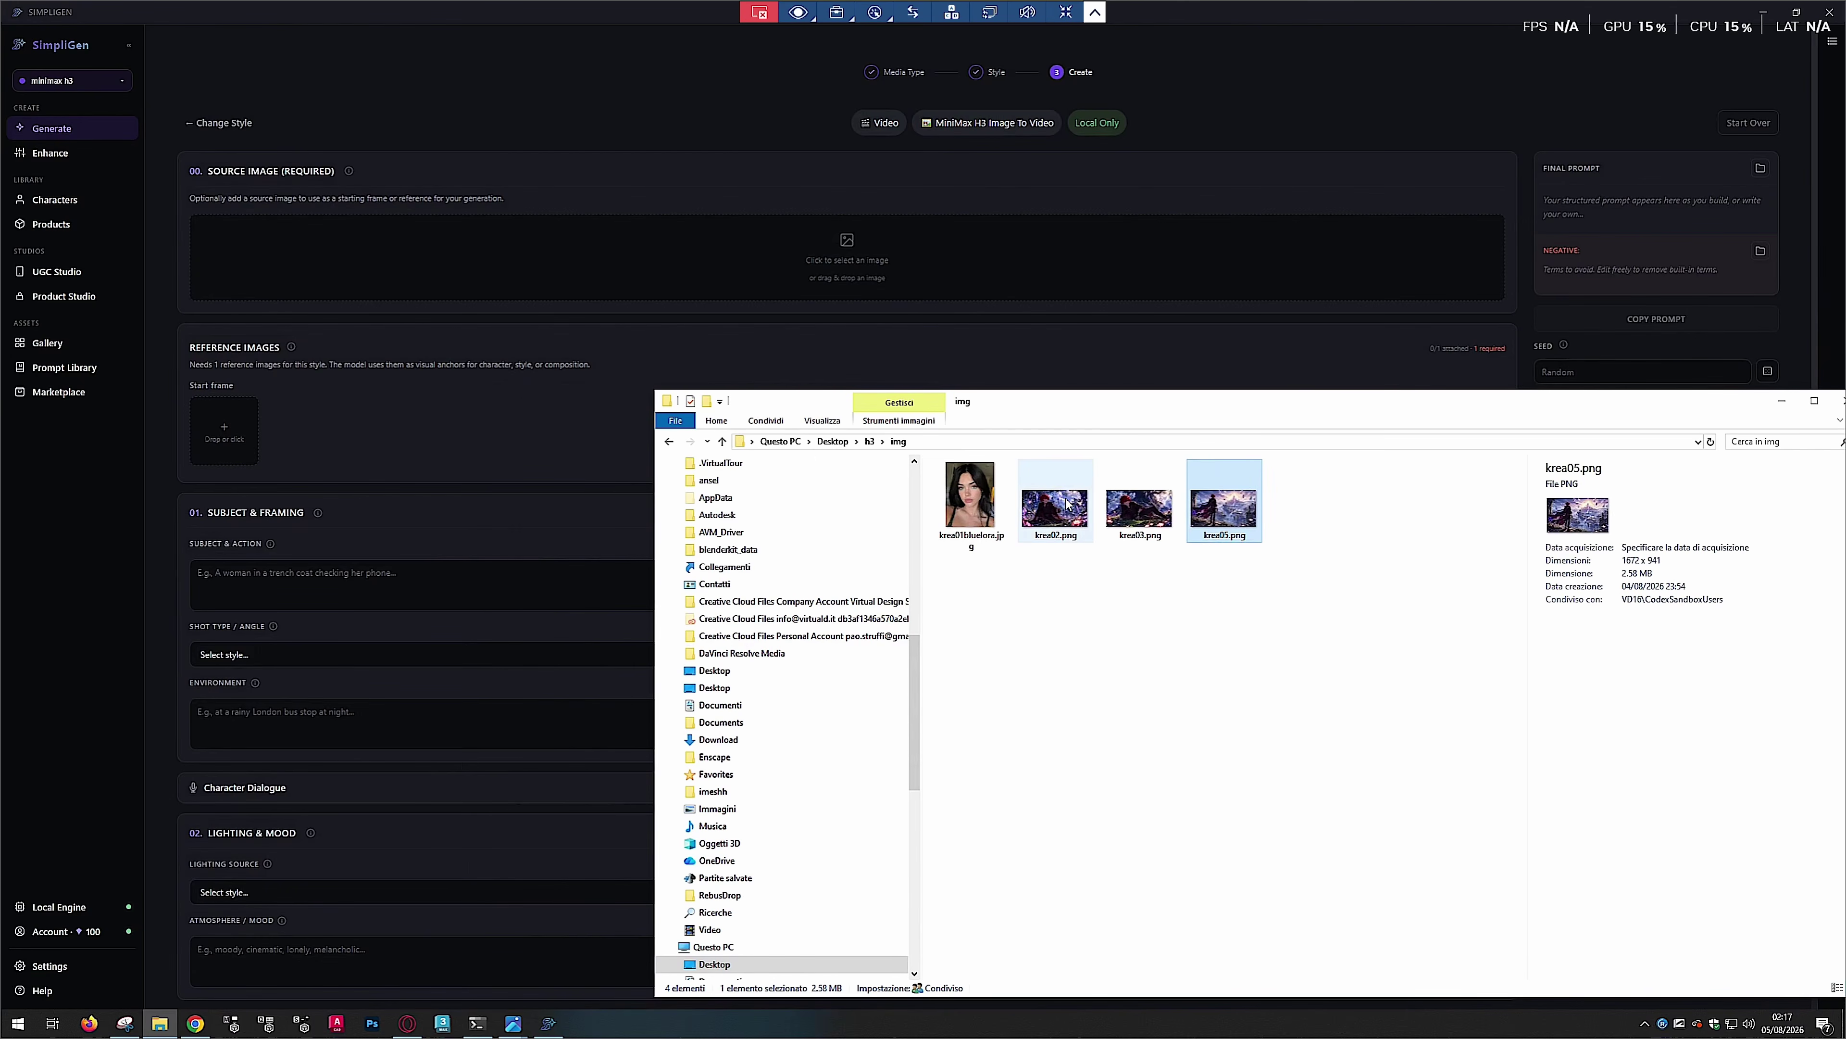
Preview krea03.png and attach it as the Start frame under Reference Images
{"action": "left_click", "coordinate": [1060, 500]}
{"action": "left_click", "coordinate": [1160, 517]}
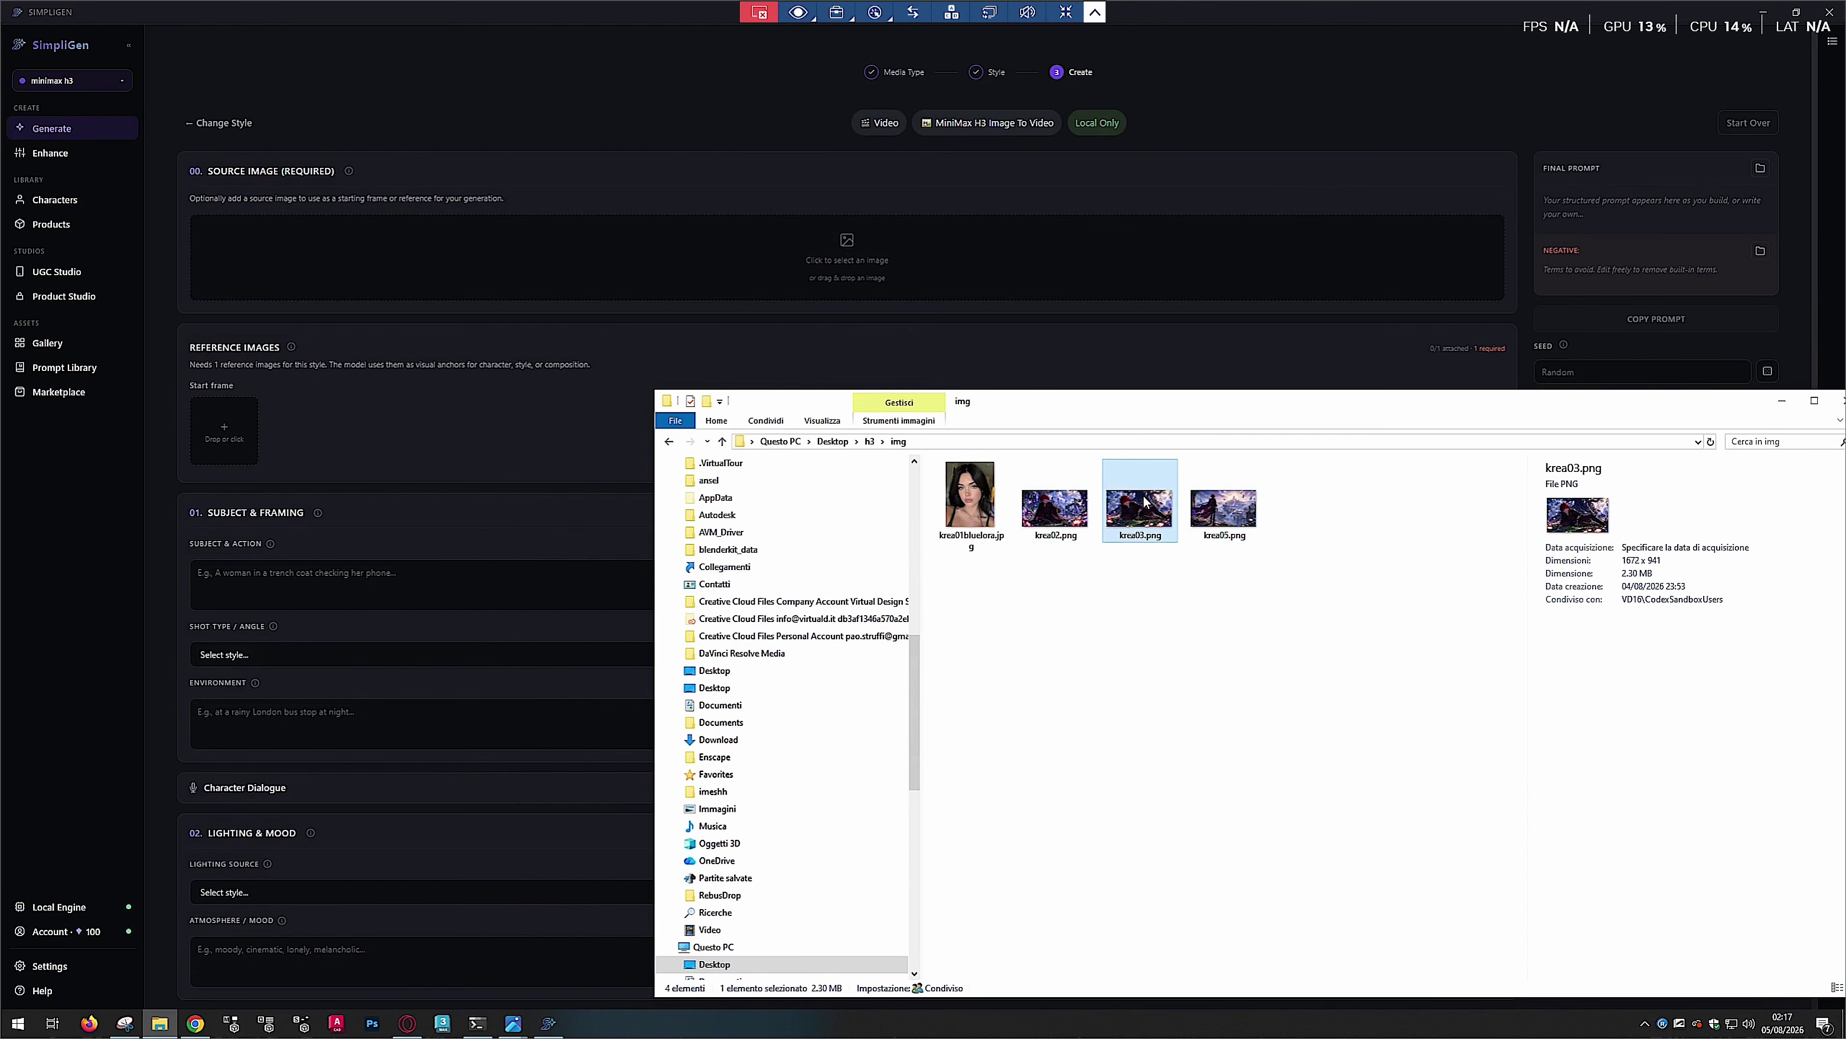
{"action": "double_click", "coordinate": [1160, 507]}
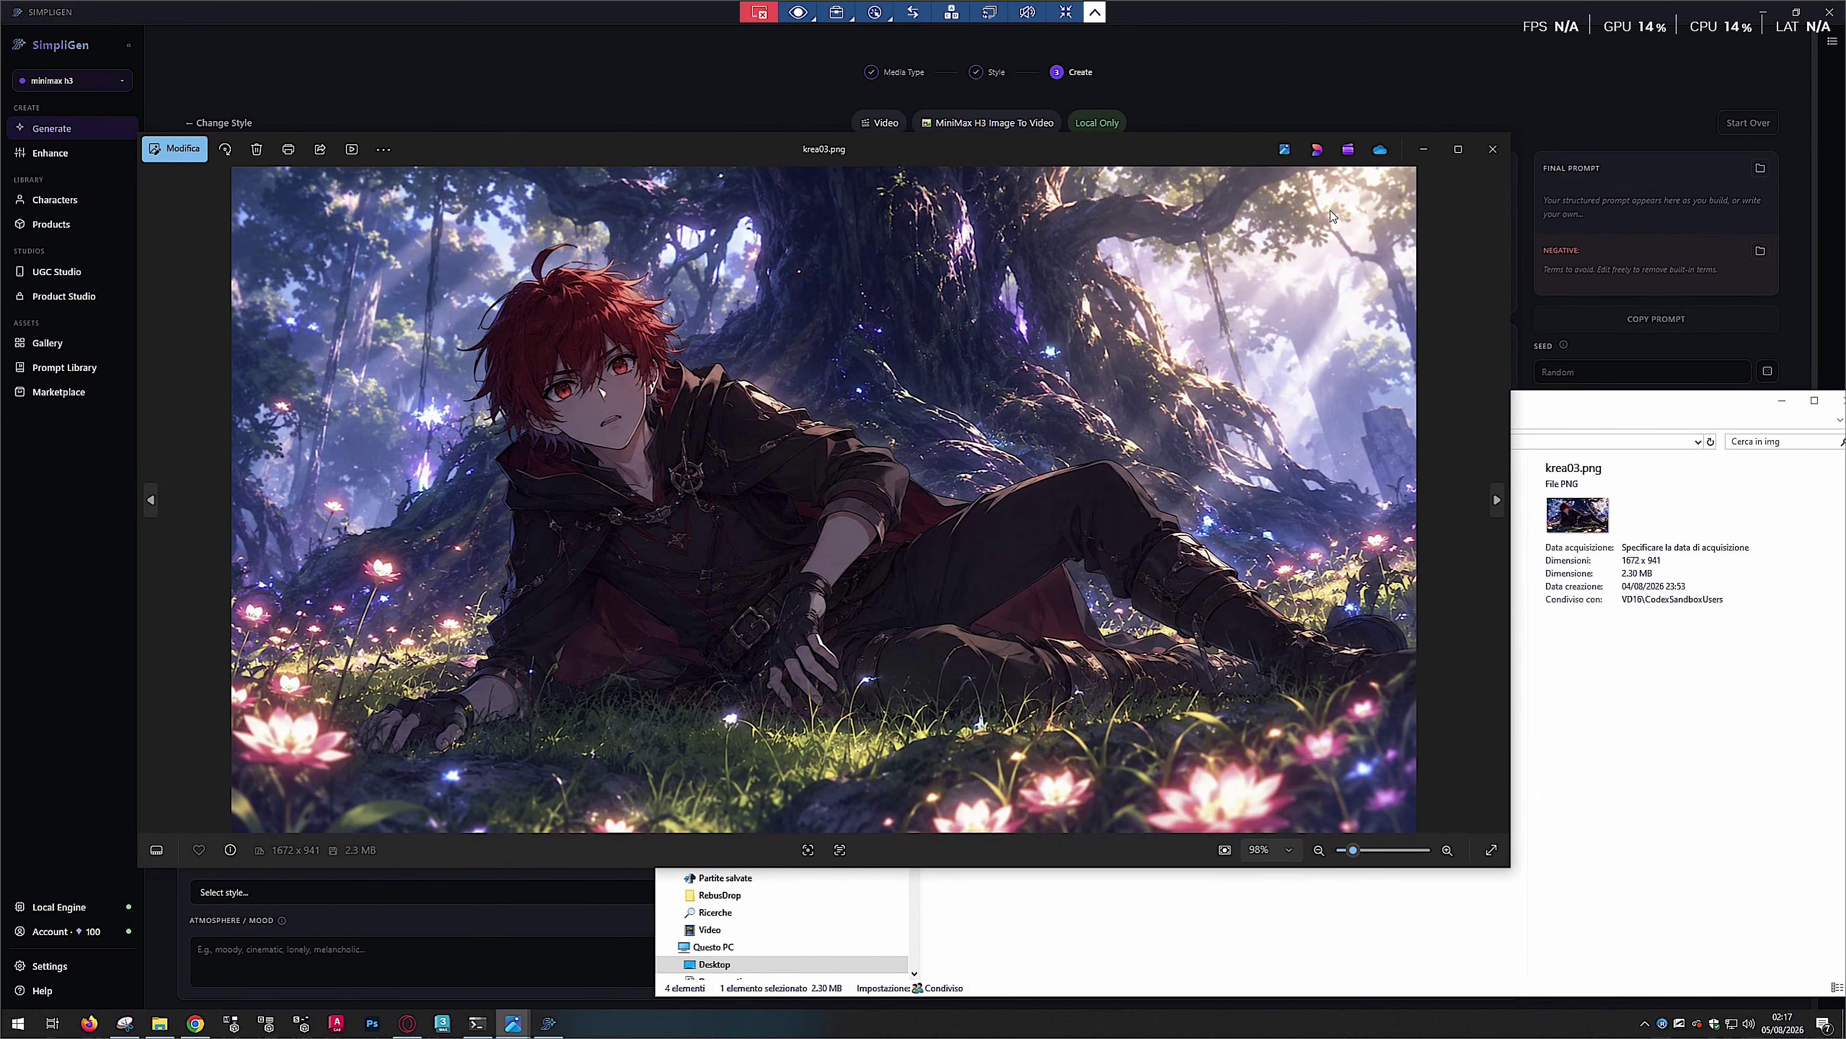
{"action": "left_click", "coordinate": [1493, 149]}
{"action": "left_click_drag", "start_coordinate": [1140, 507], "coordinate": [216, 428]}
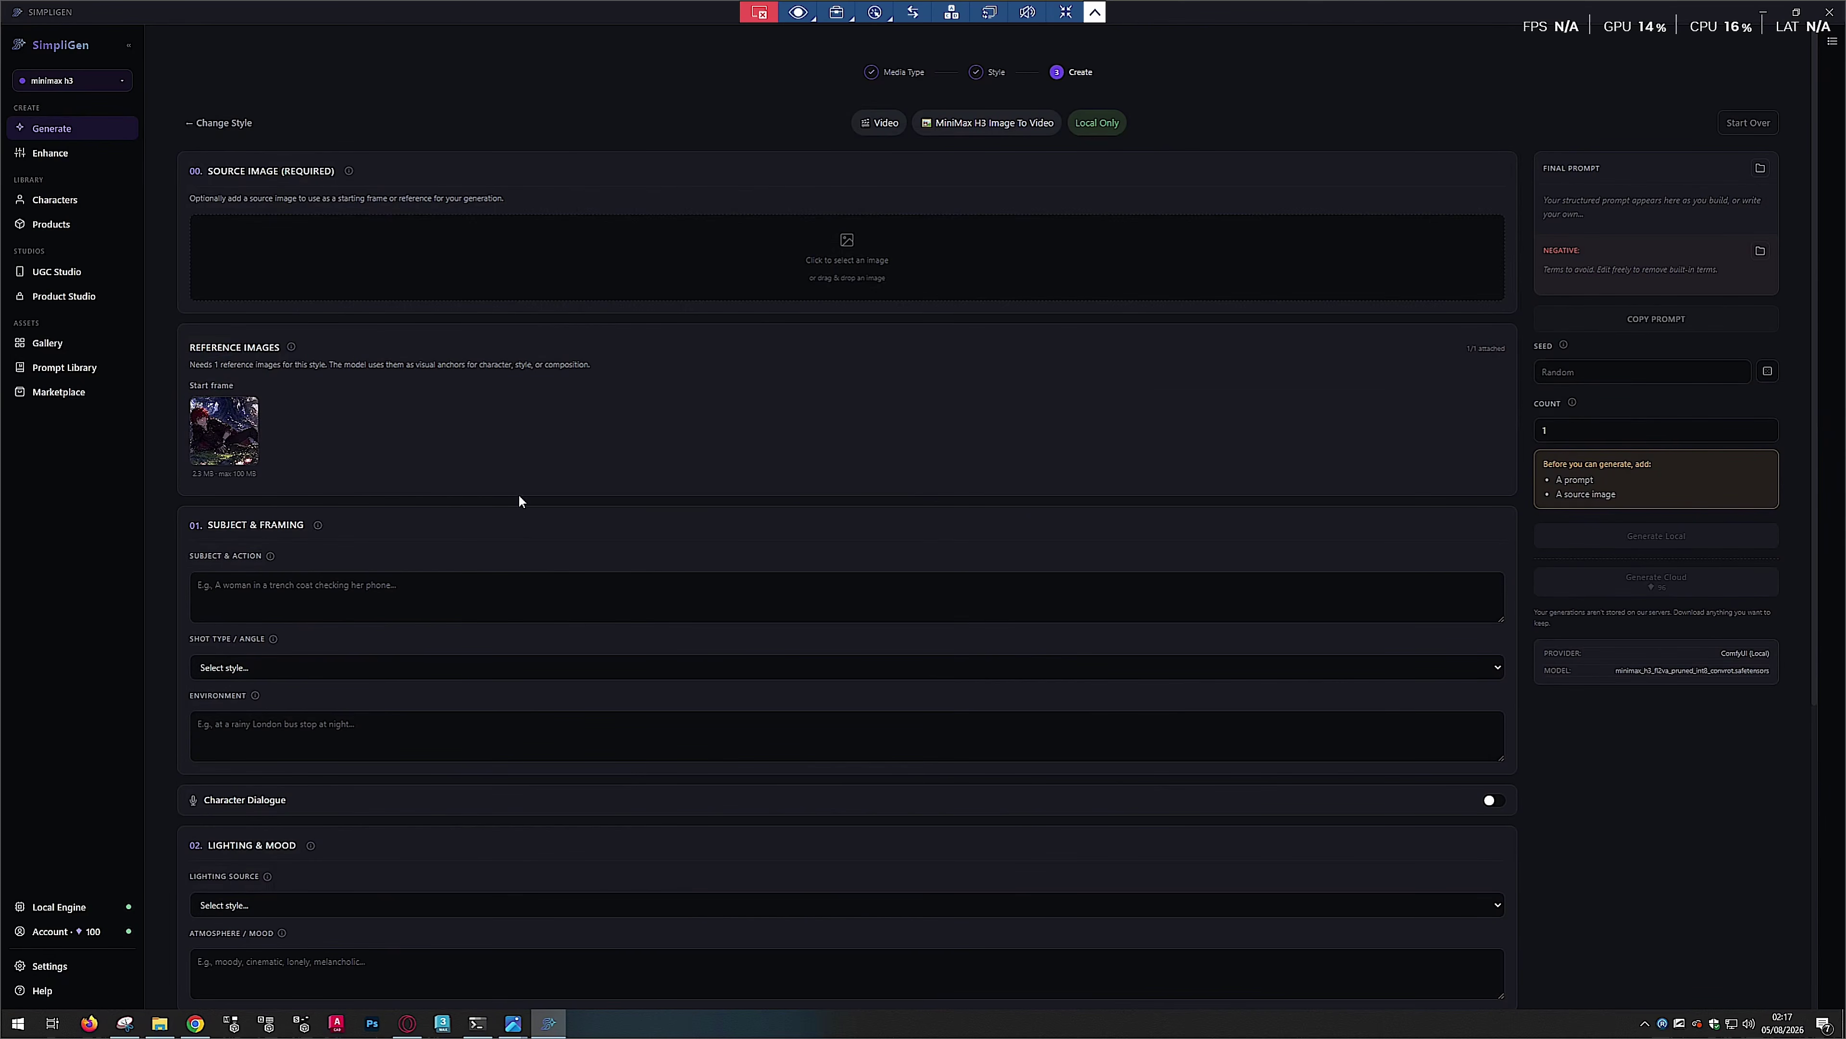
Switch to File Explorer and load krea05.png from the img folder as the required source image
{"action": "left_click", "coordinate": [161, 1026]}
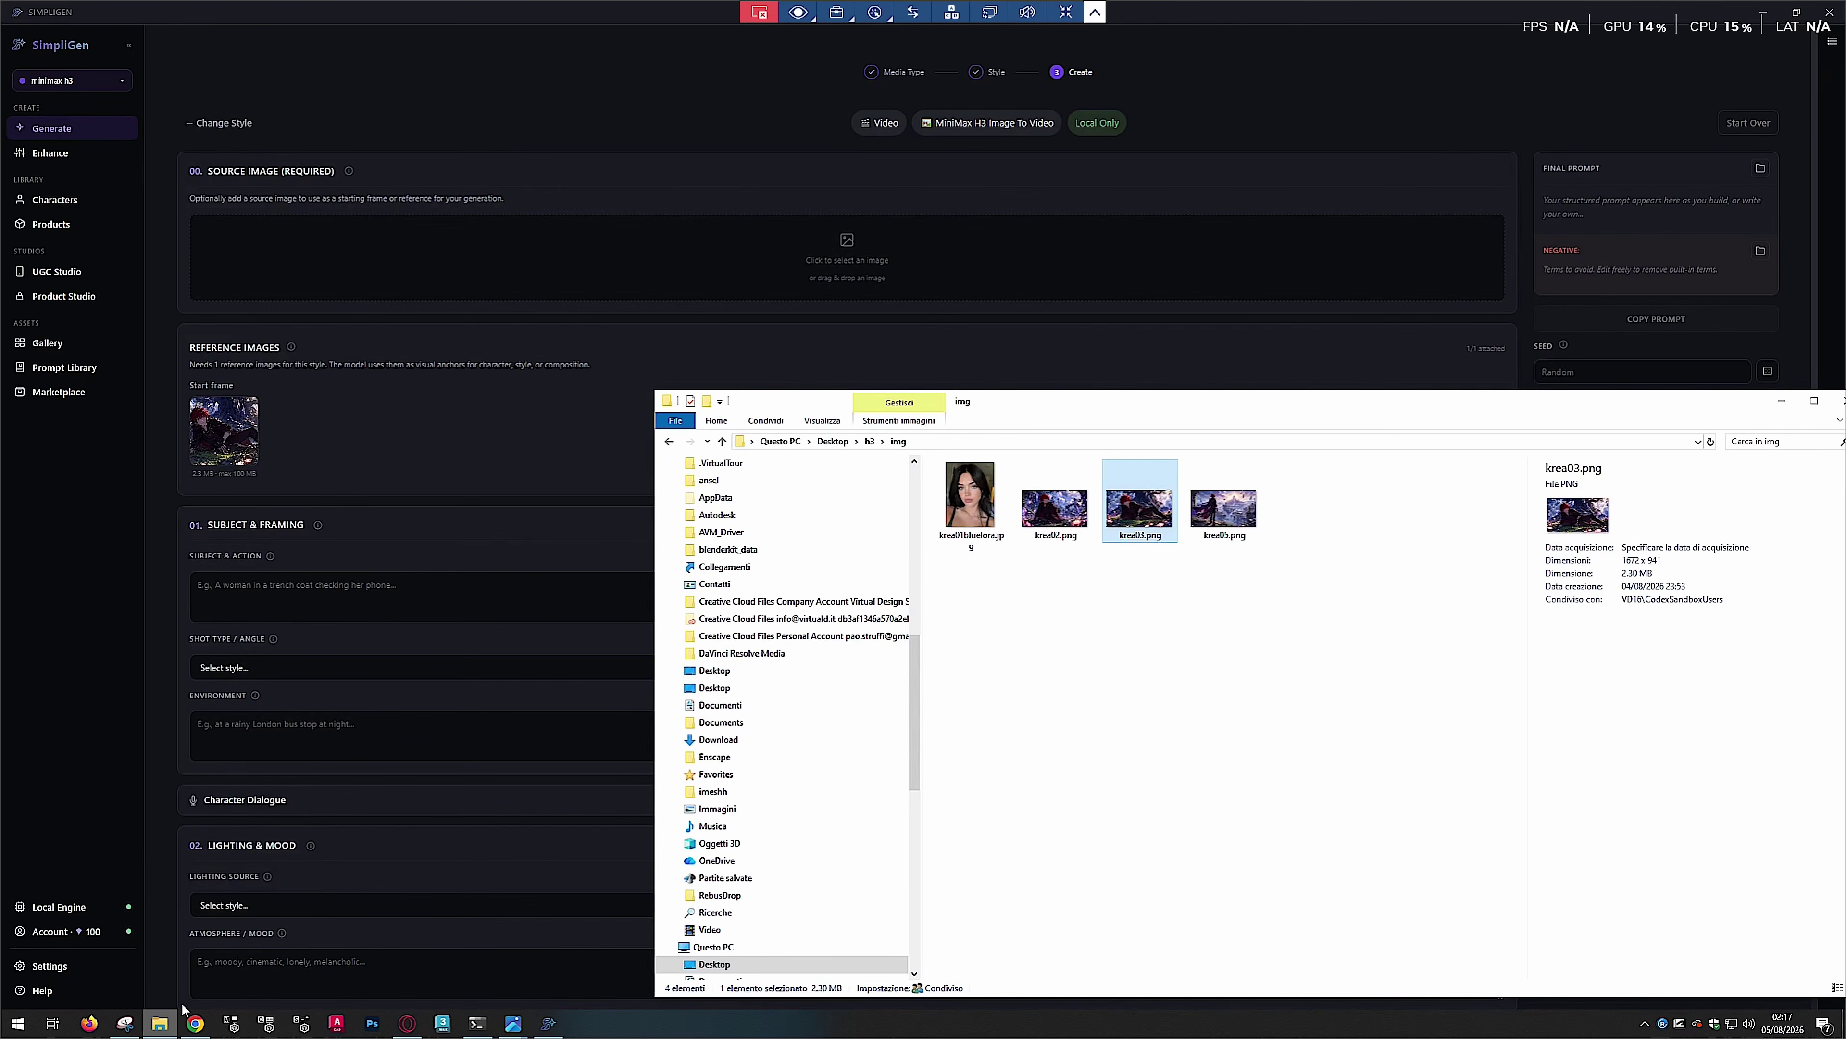
{"action": "left_click", "coordinate": [1128, 615]}
{"action": "left_click", "coordinate": [1215, 514]}
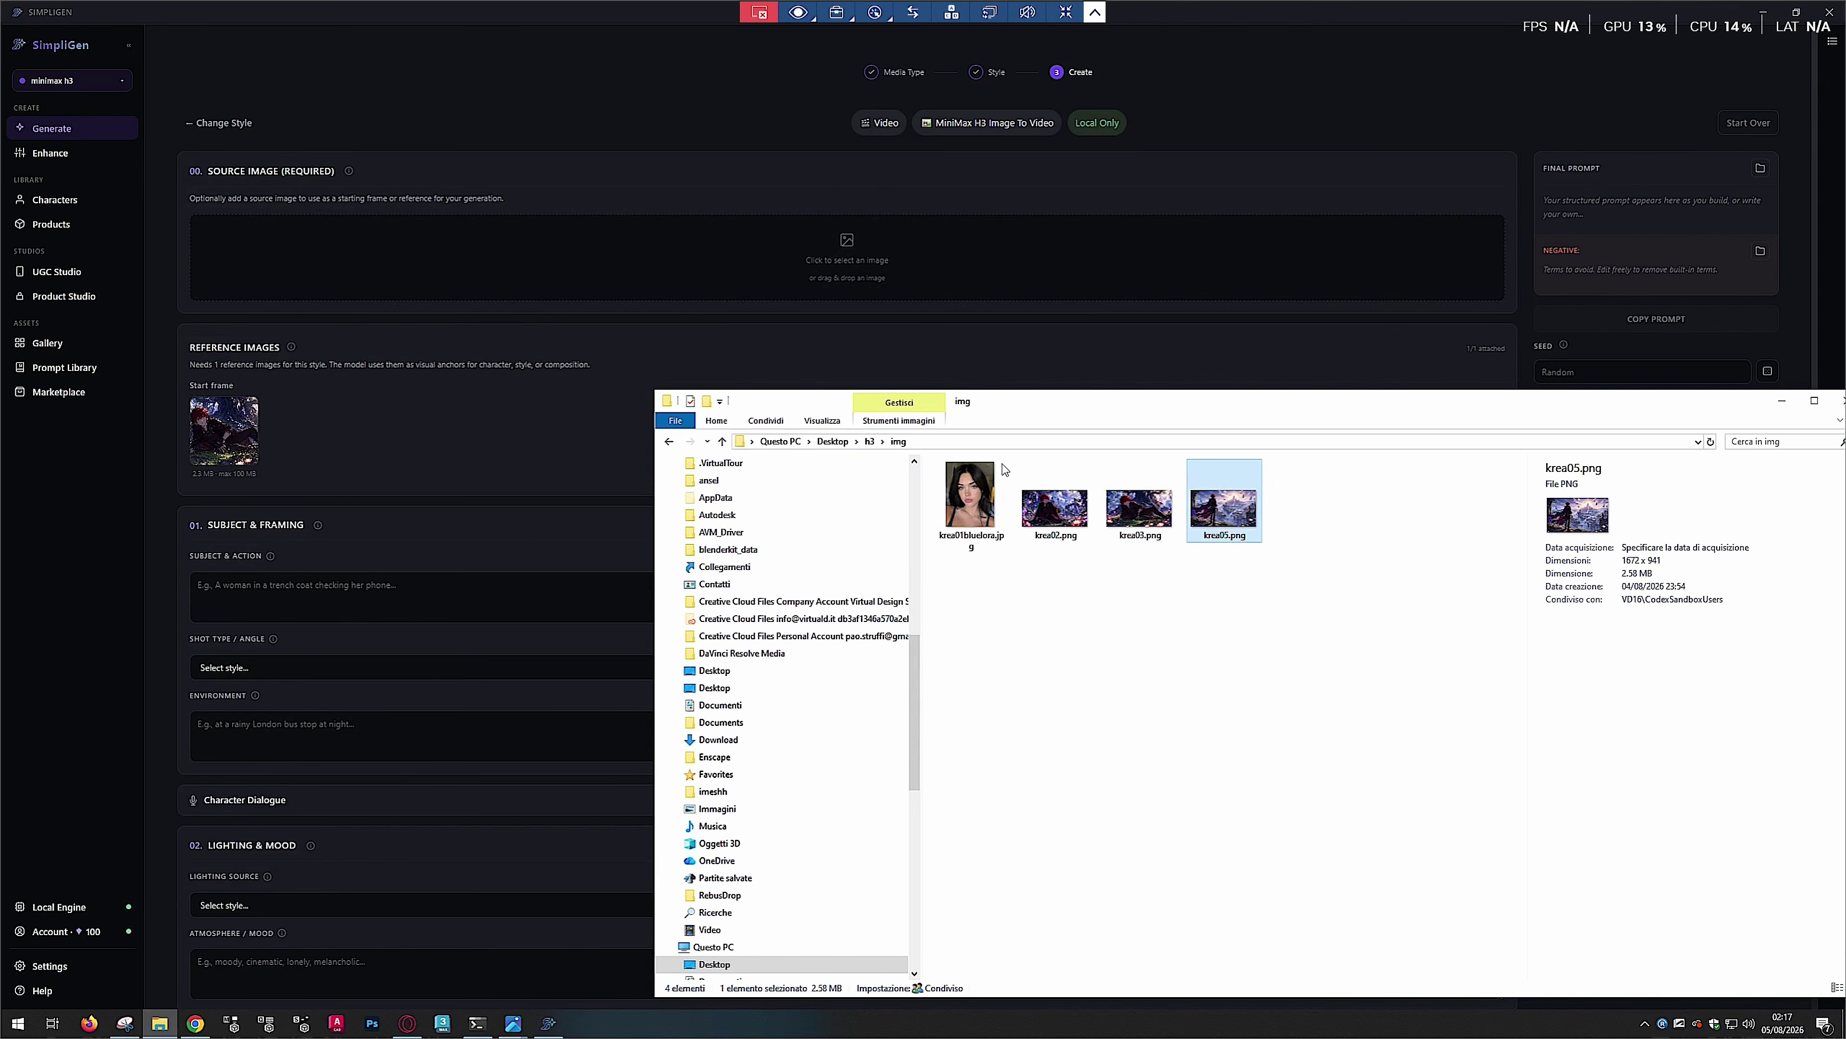
{"action": "left_click_drag", "start_coordinate": [1002, 463], "coordinate": [905, 257]}
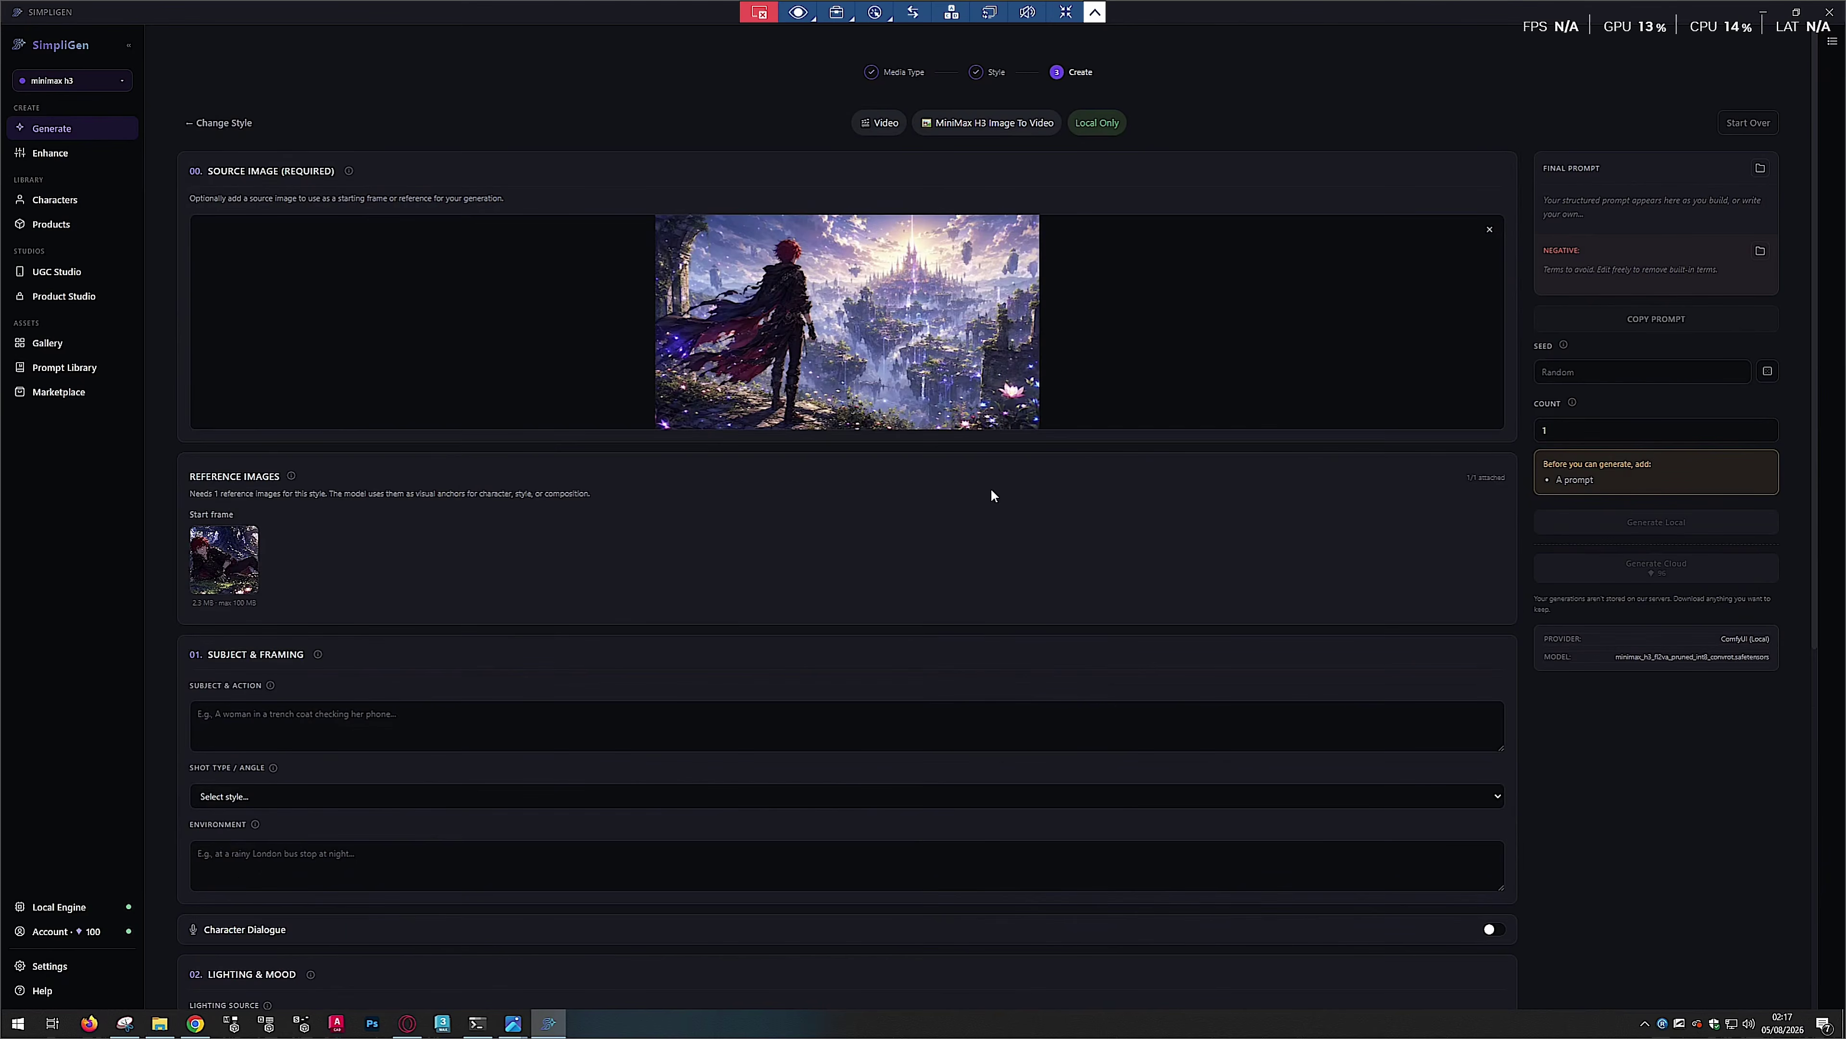
Switch to File Explorer, view krea02.png at full size, and return to the SimpliGen form
{"action": "left_click", "coordinate": [158, 1028]}
{"action": "left_click", "coordinate": [157, 1028]}
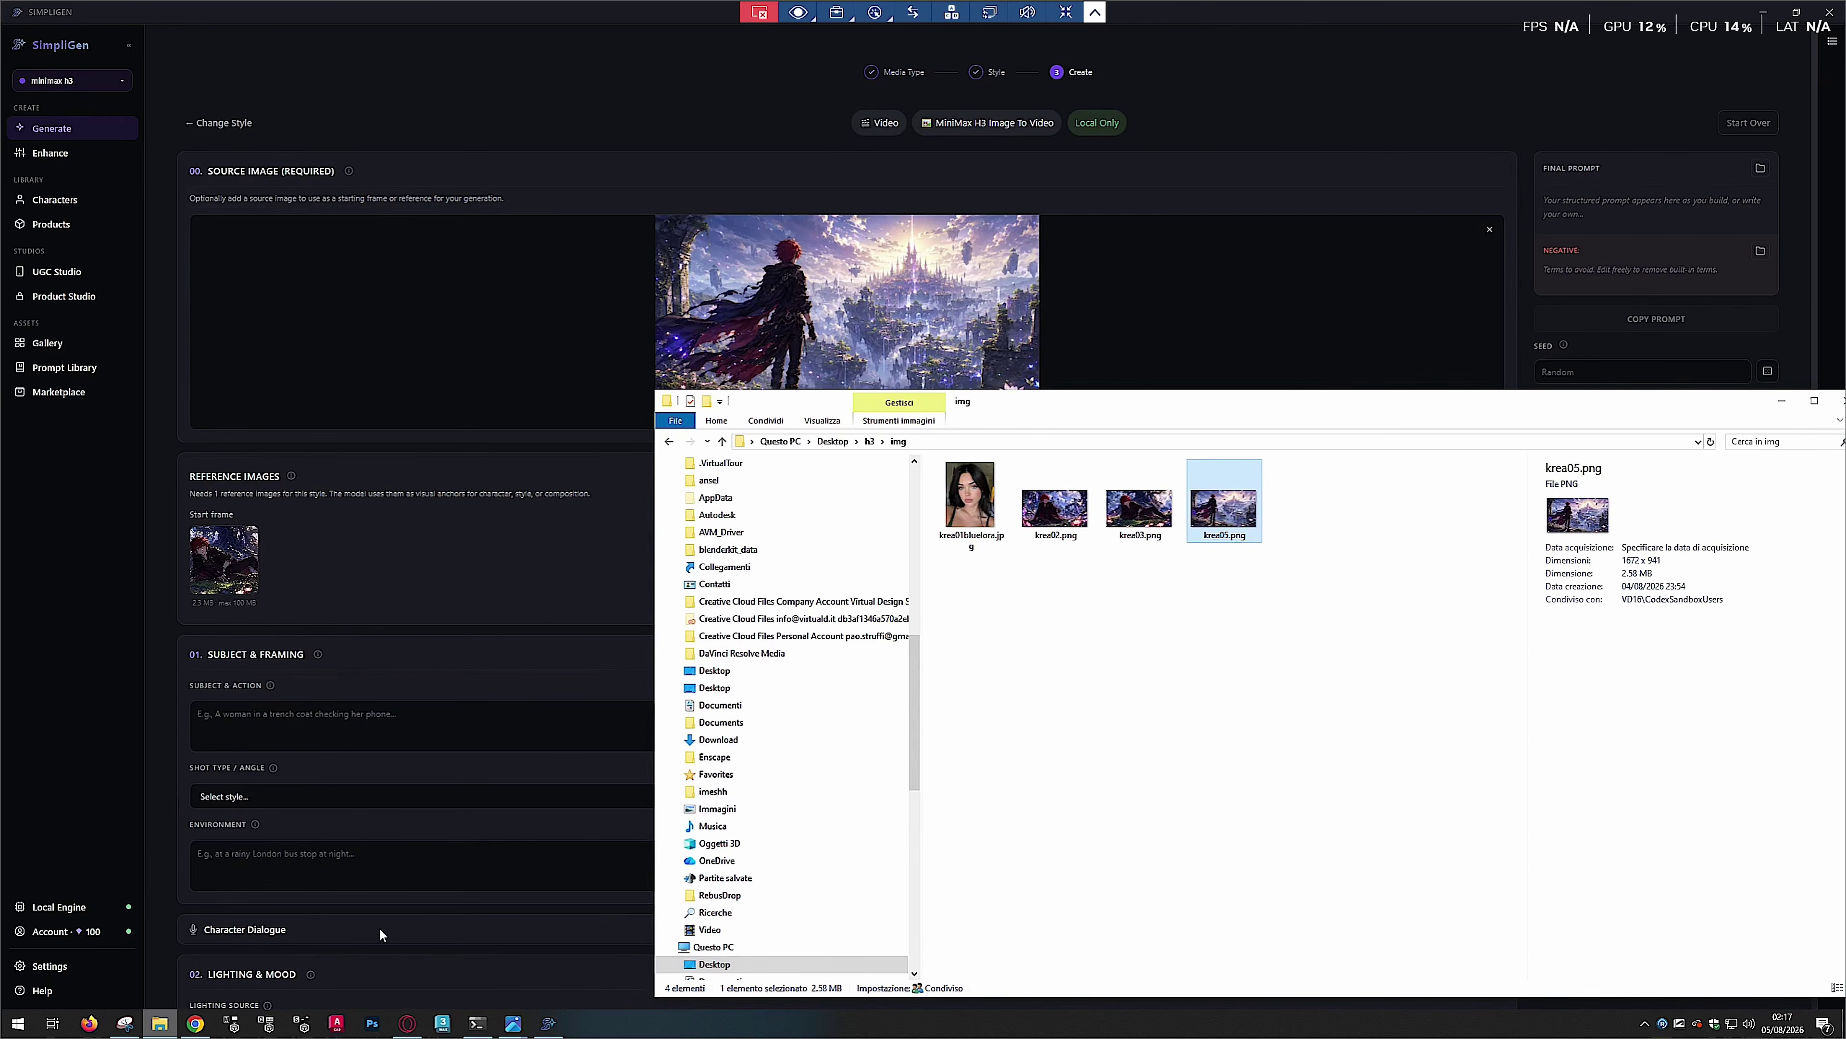
{"action": "left_click", "coordinate": [1122, 583]}
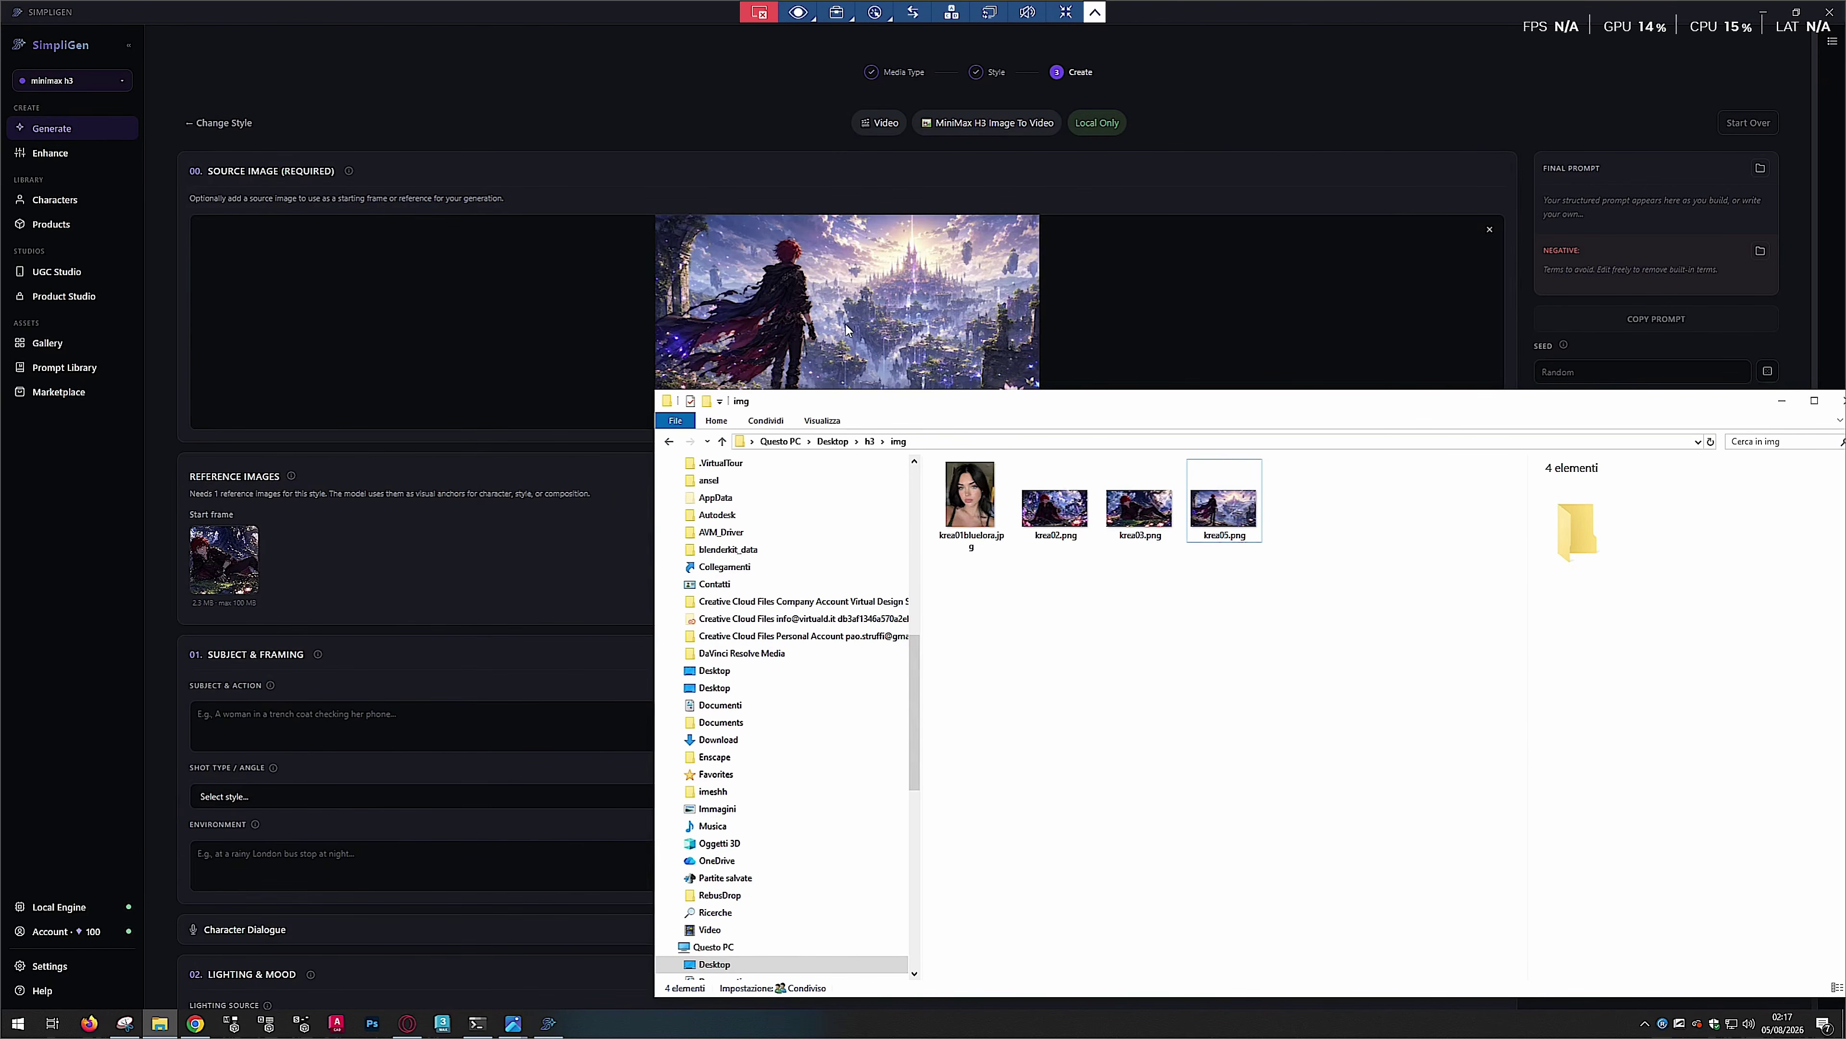
{"action": "left_click", "coordinate": [1112, 480]}
{"action": "left_click", "coordinate": [1066, 501]}
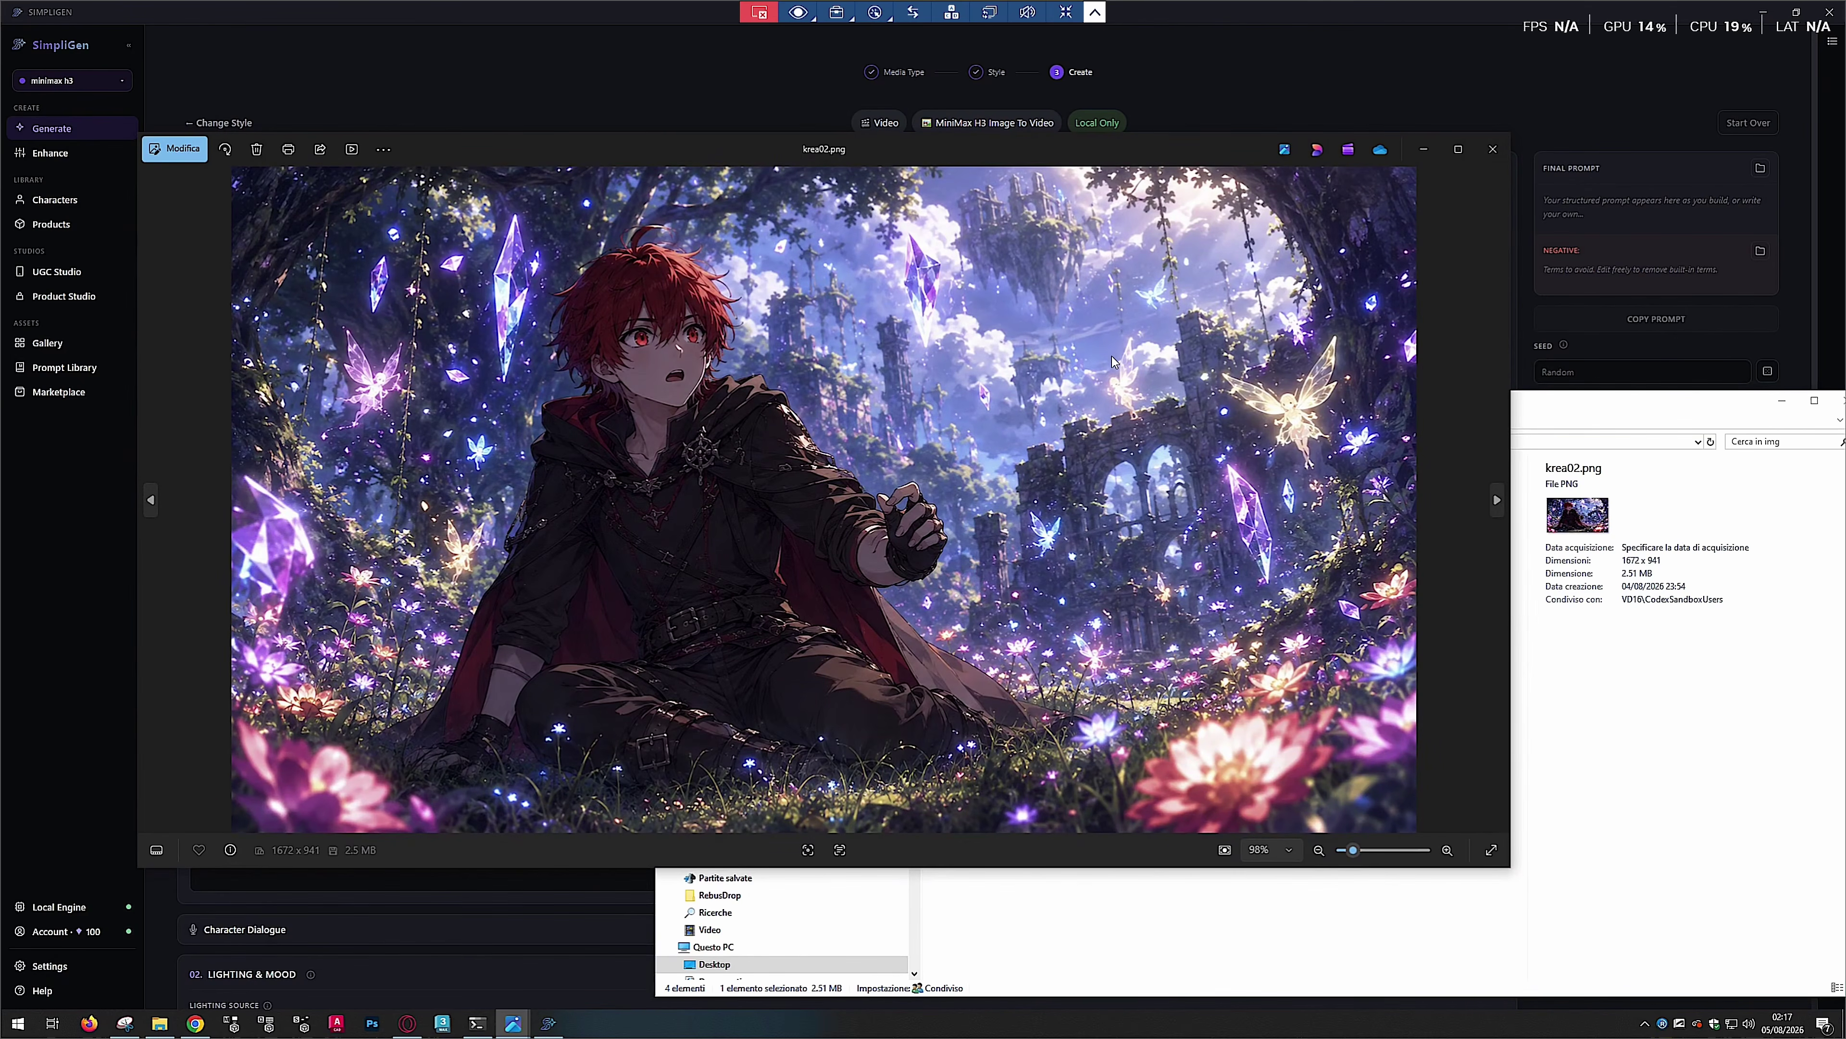
{"action": "left_click", "coordinate": [1492, 149]}
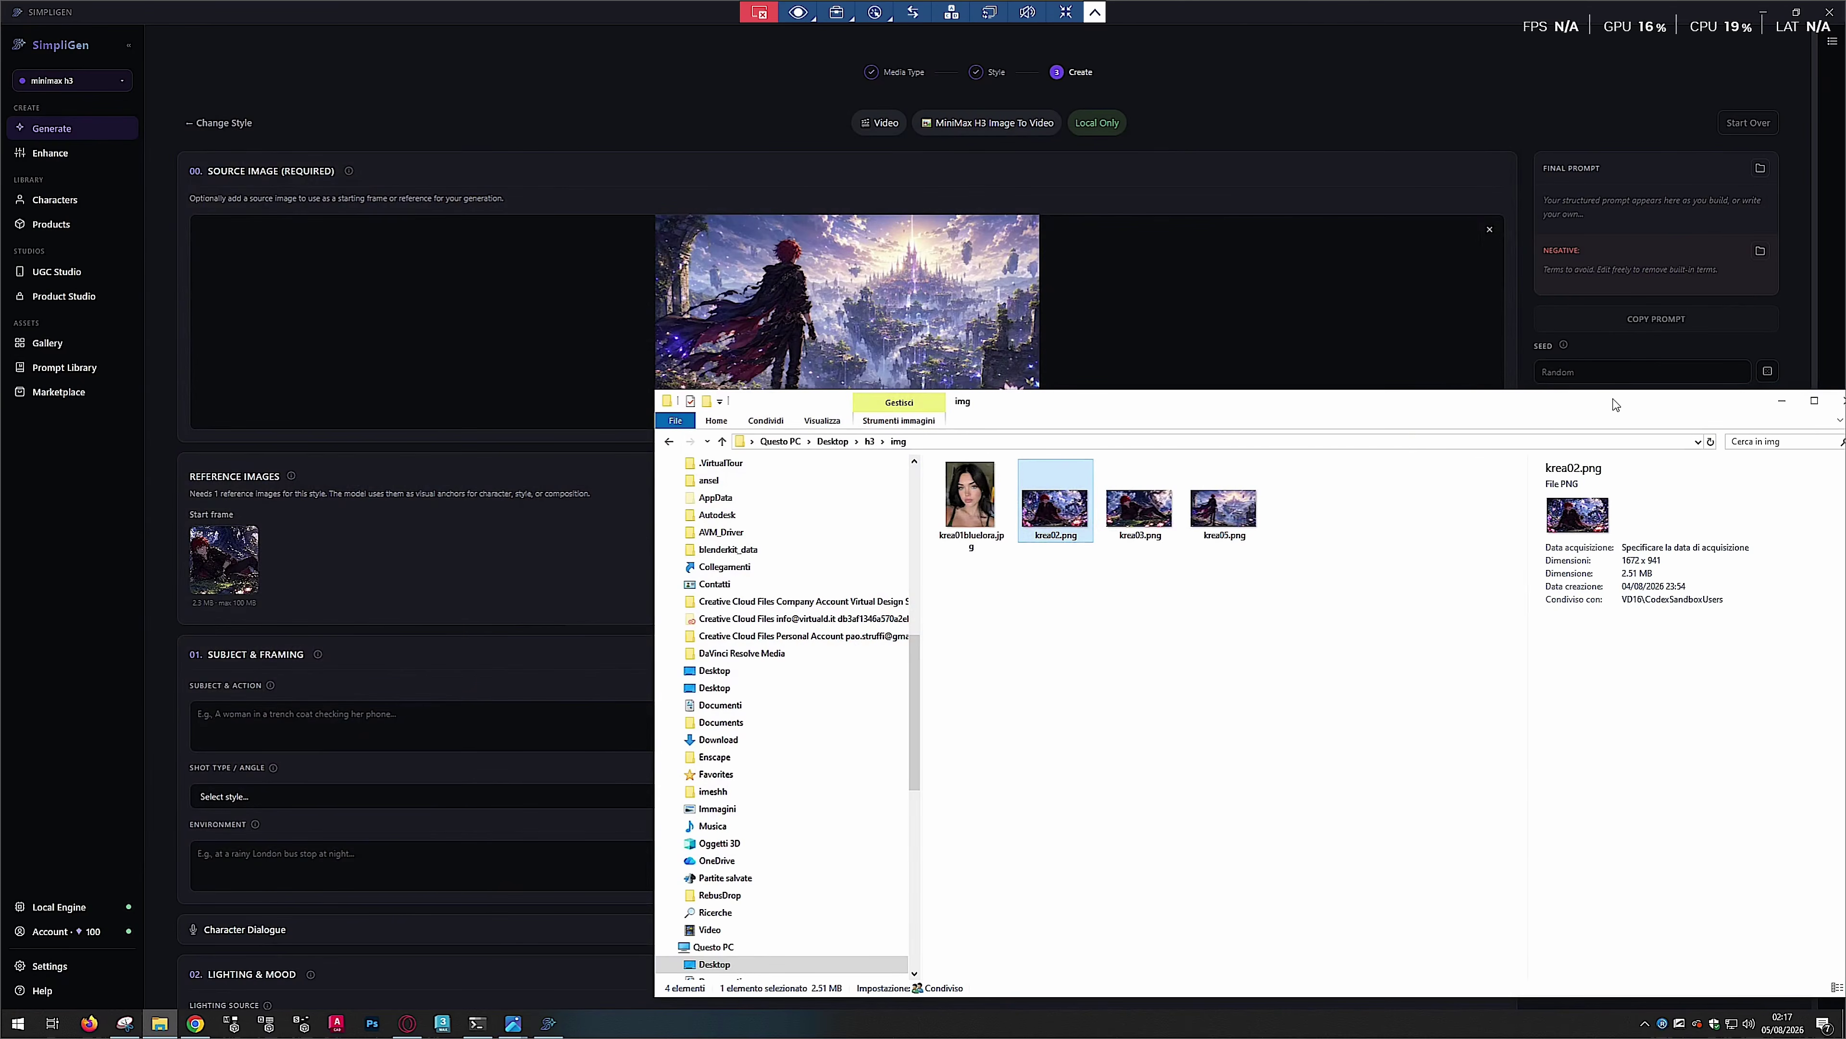
{"action": "left_click_drag", "start_coordinate": [1634, 400], "coordinate": [1419, 379]}
{"action": "left_click", "coordinate": [1549, 372]}
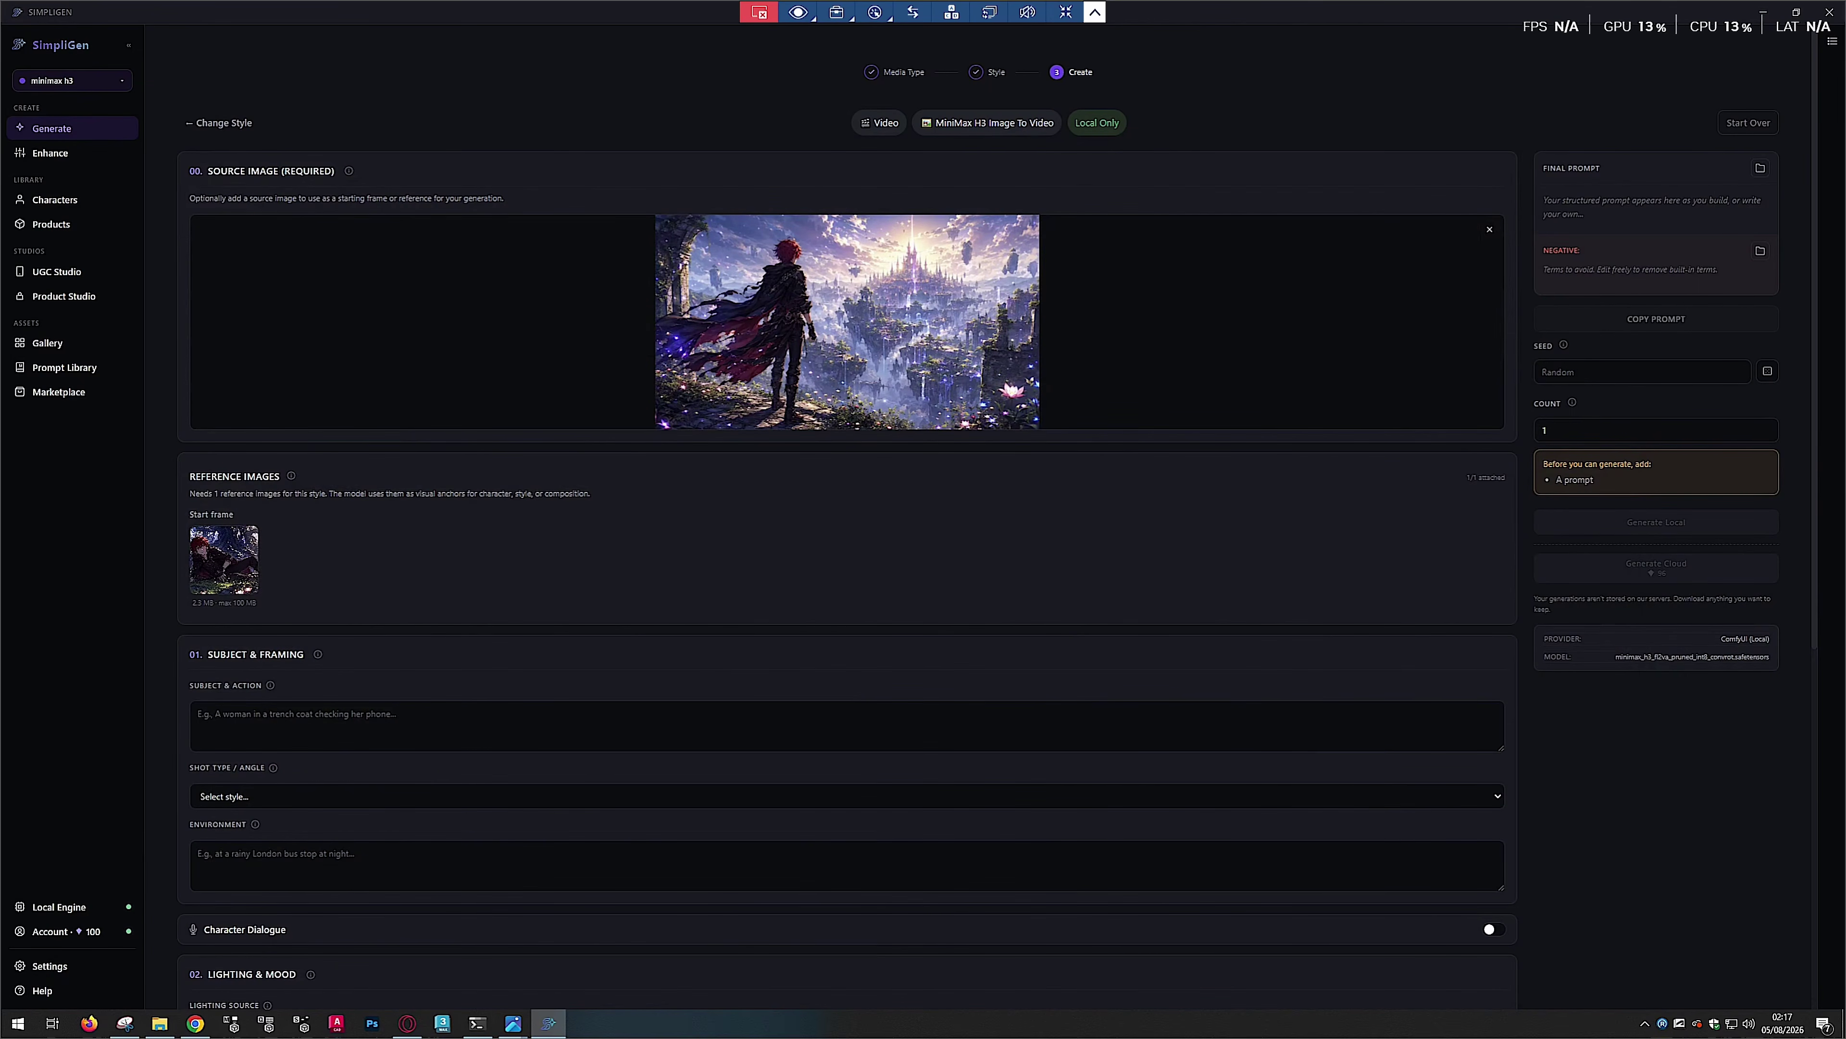
Fill in Subject & Action with the cinematic anime fantasy sequence of the crimson-haired young man waking beneath the enormous ancient tree
{"action": "left_click", "coordinate": [197, 713]}
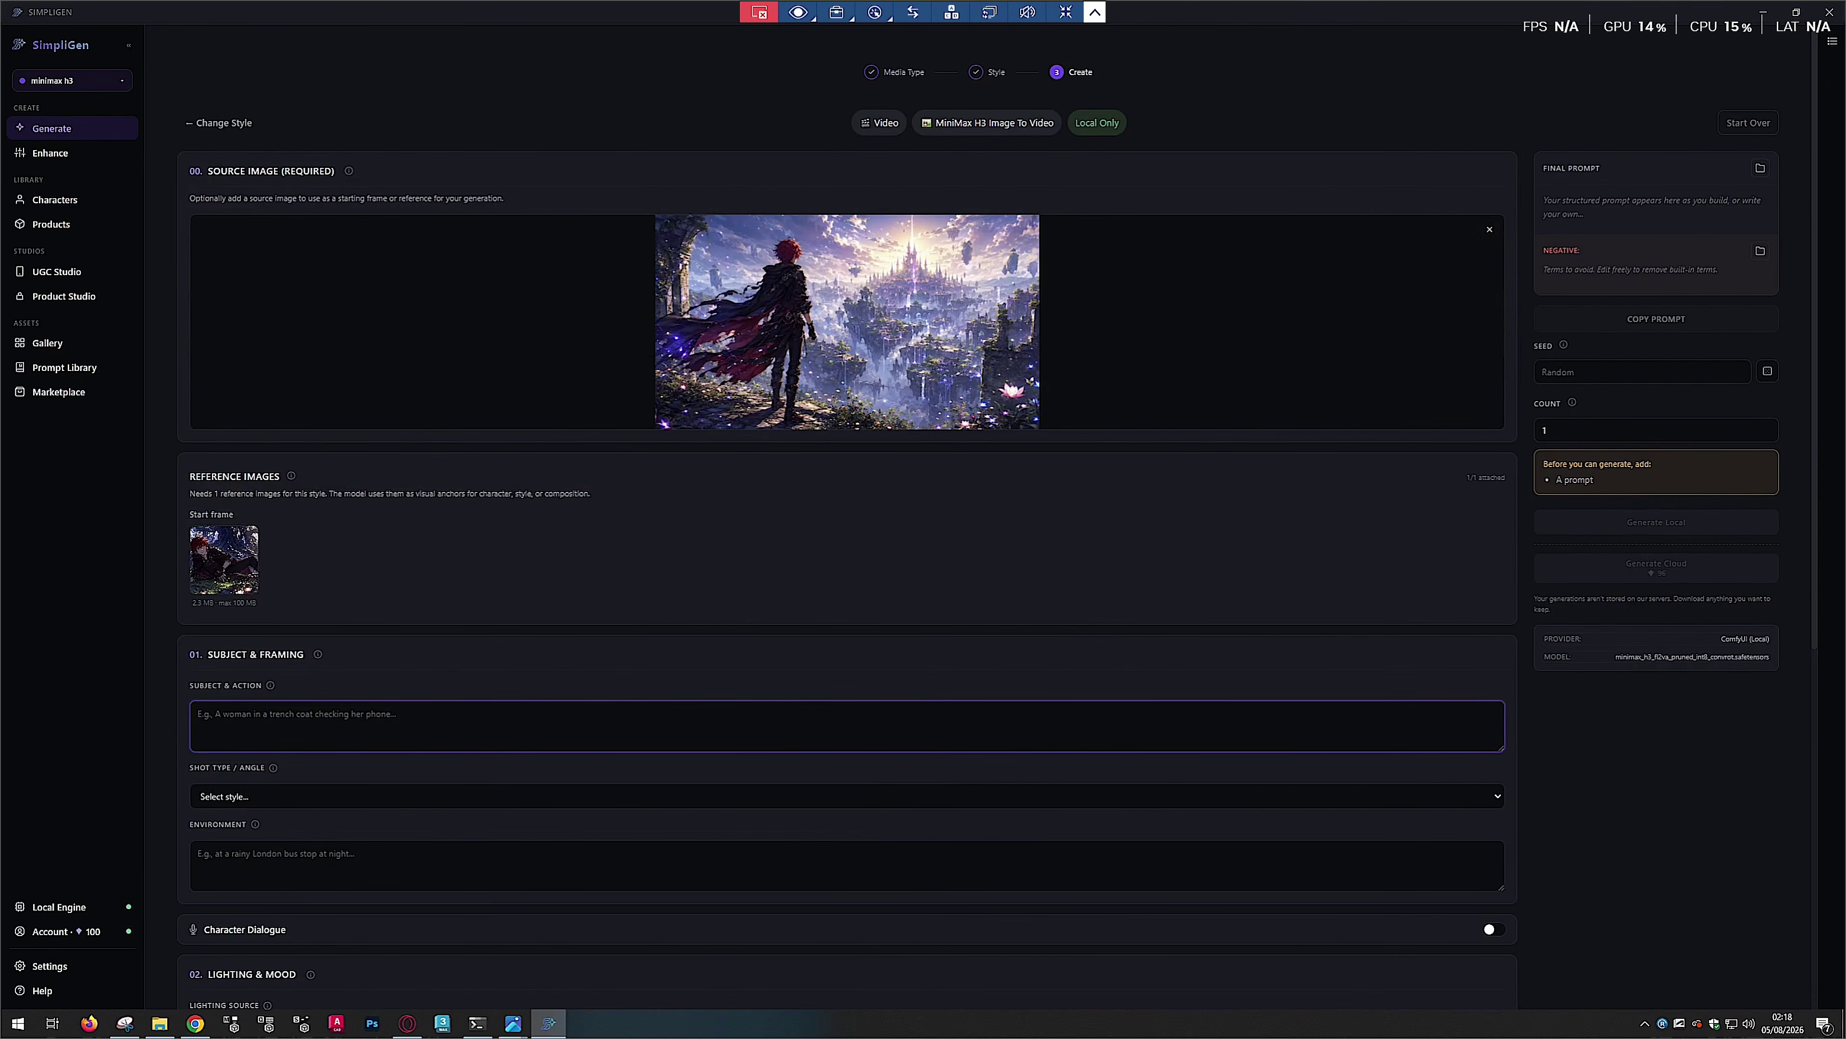
{"action": "scroll", "coordinate": [281, 659], "scroll_direction": "down", "scroll_amount": 1}
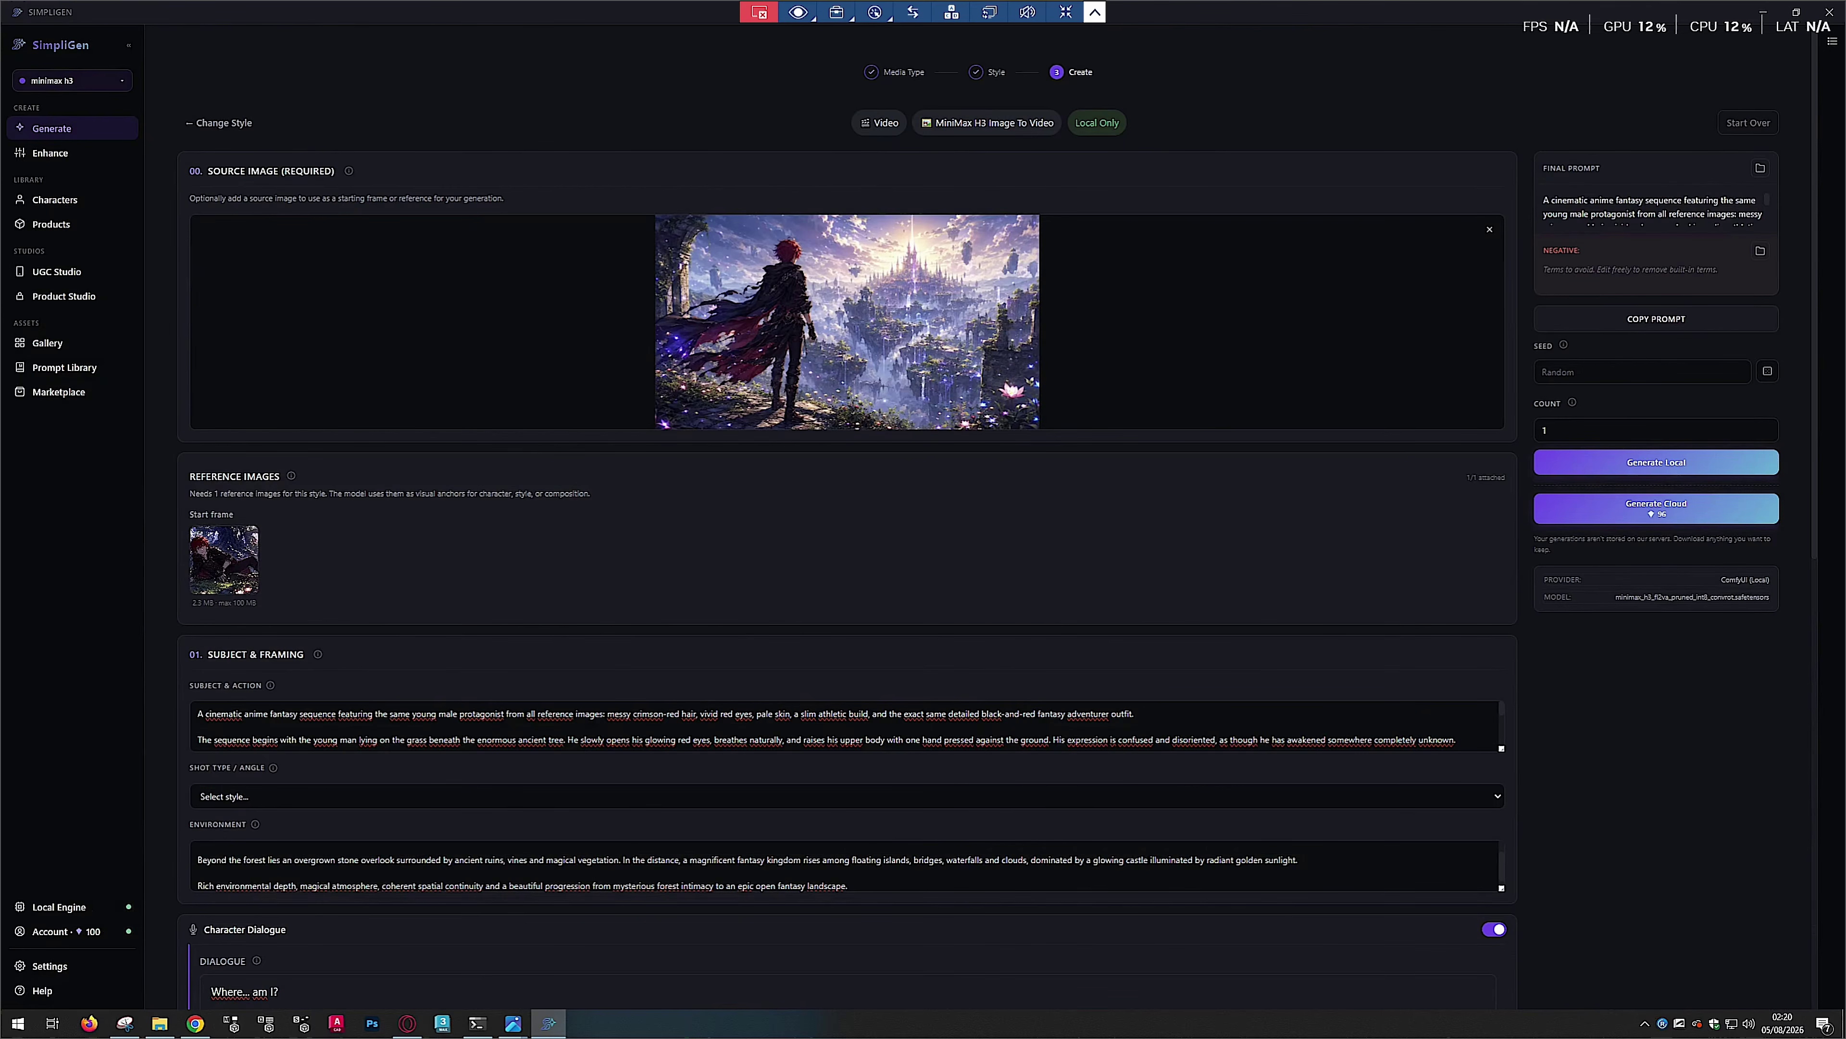
Set the shot type / angle to Wide Shot in the Subject & Framing section
{"action": "scroll", "coordinate": [174, 639], "scroll_direction": "down", "scroll_amount": 1}
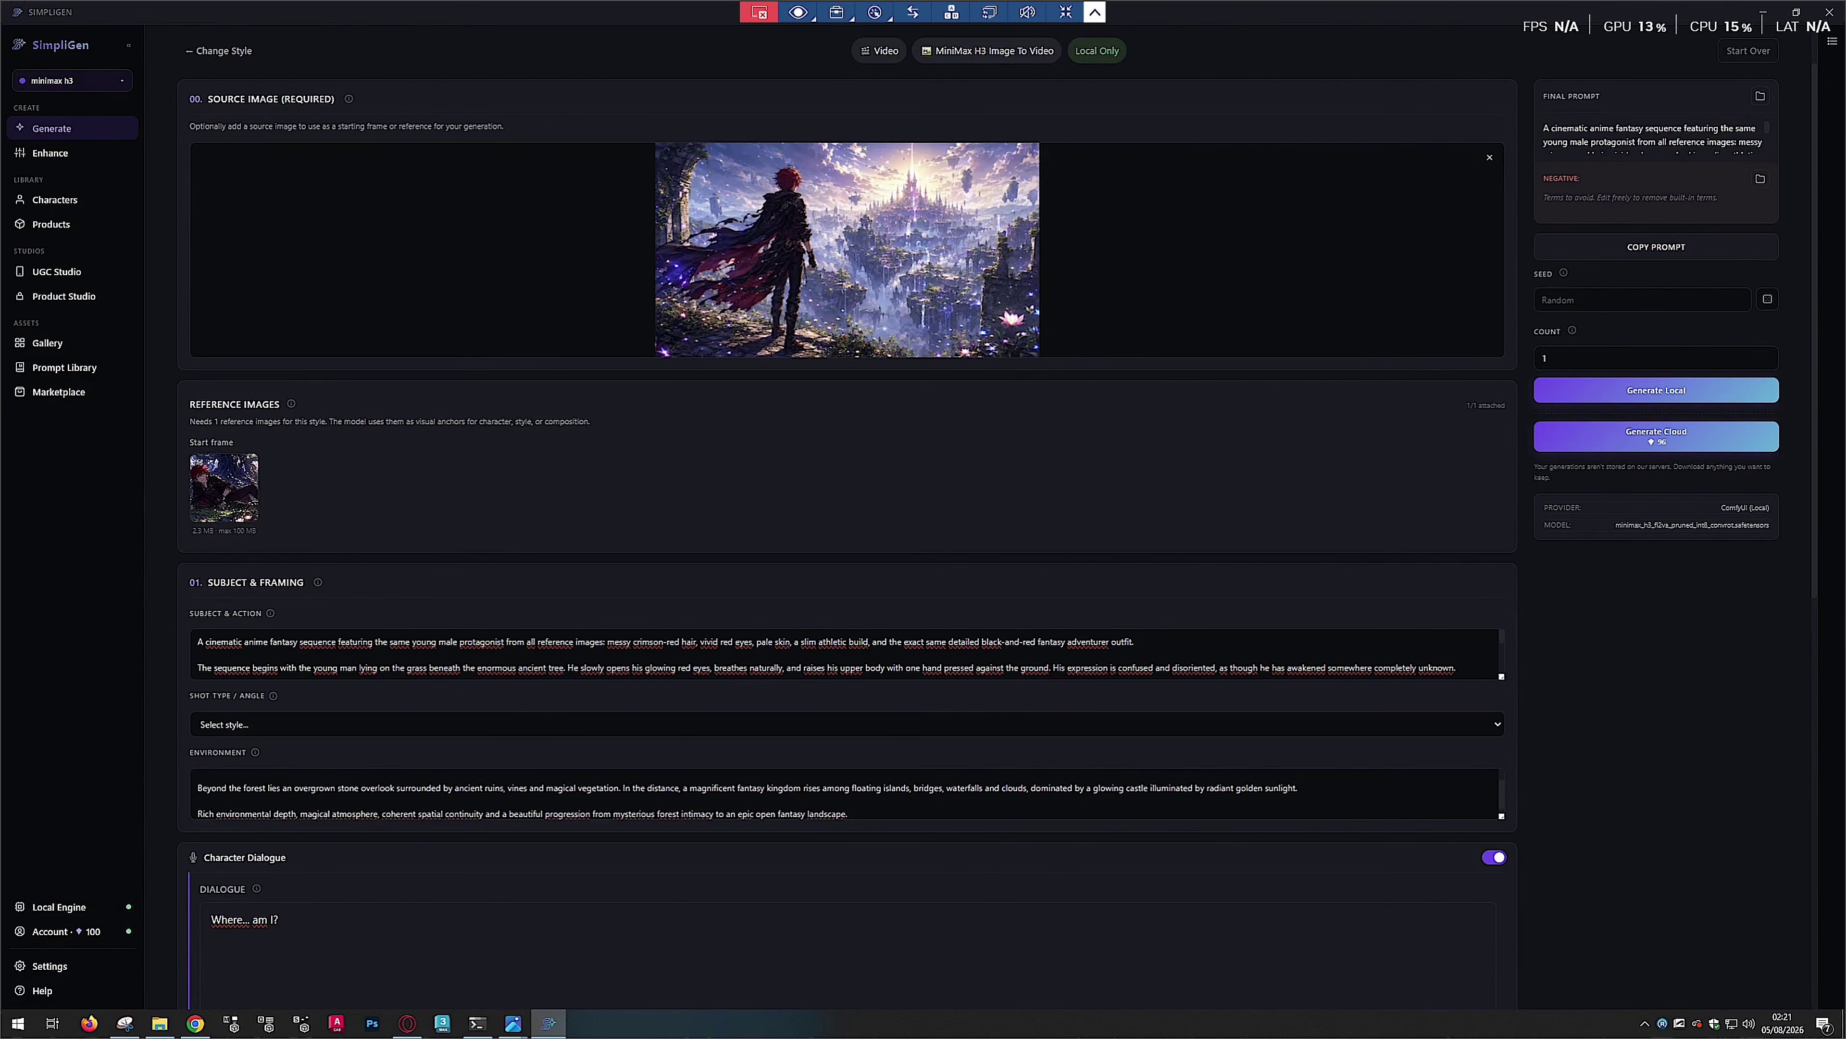
{"action": "scroll", "coordinate": [888, 599], "scroll_direction": "down", "scroll_amount": 1}
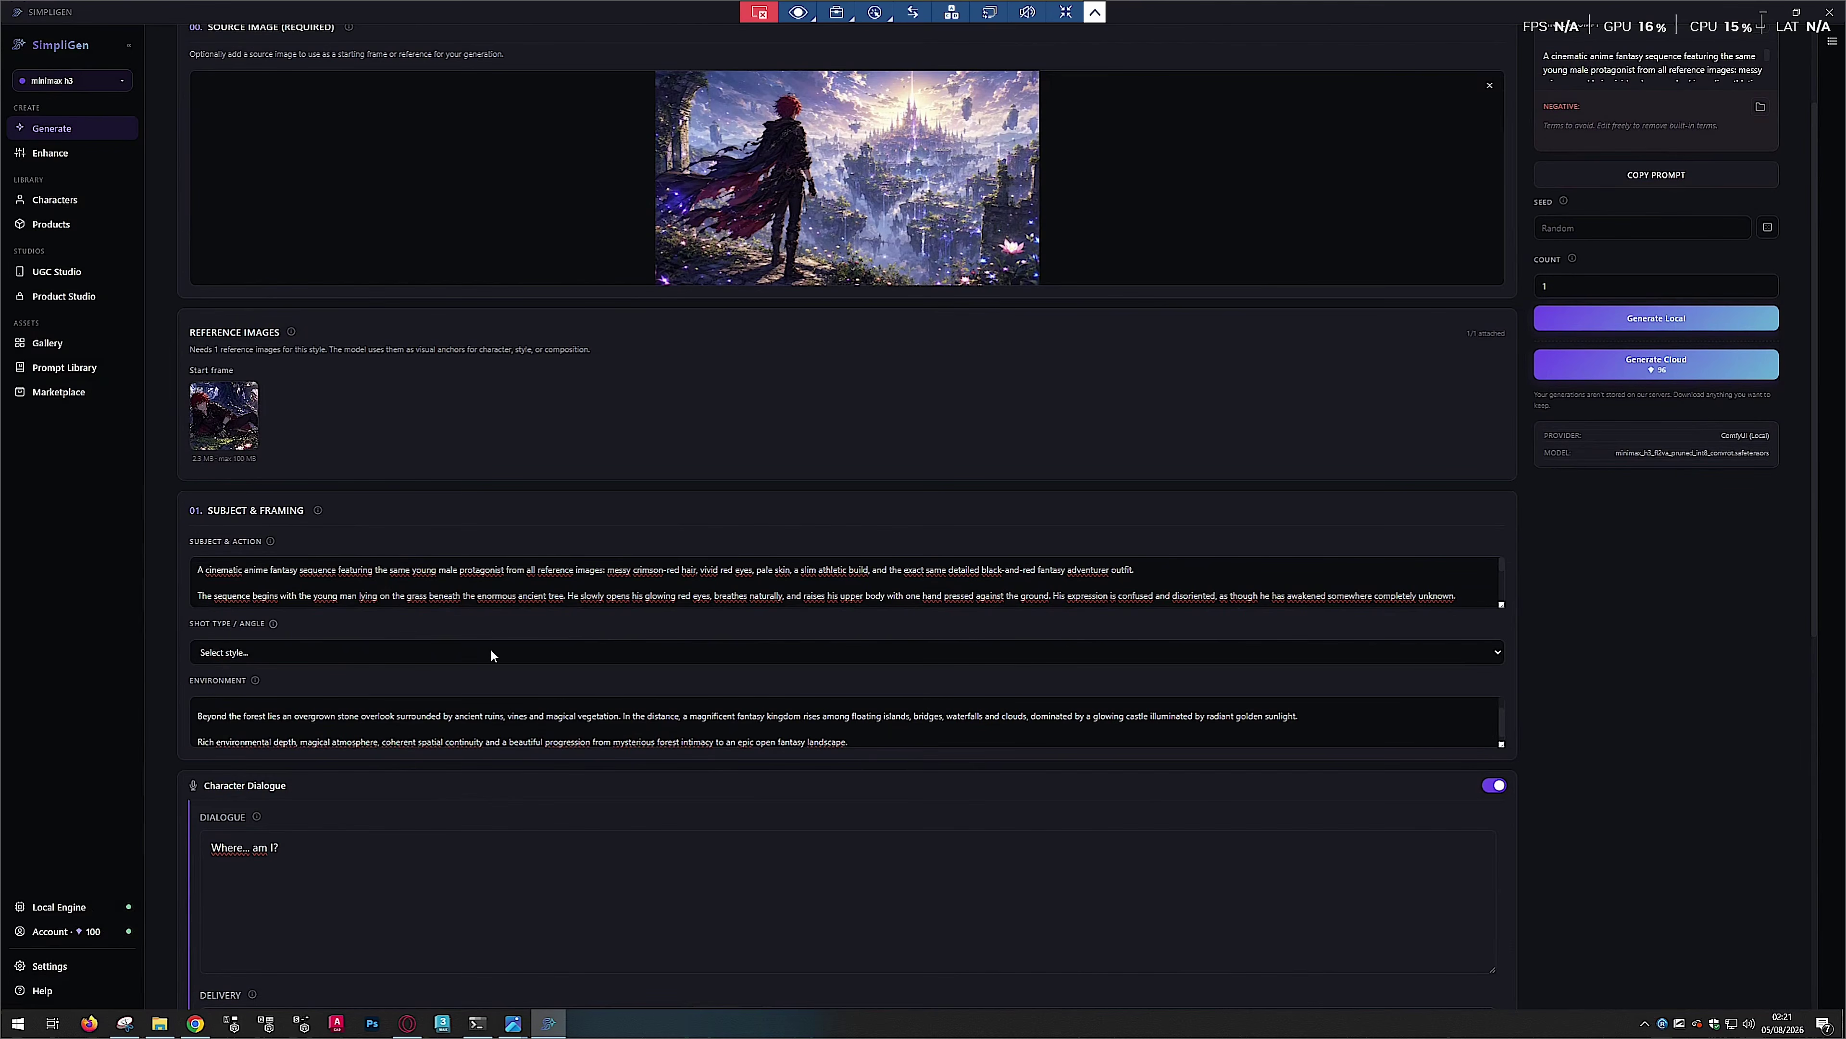
{"action": "left_click", "coordinate": [262, 656]}
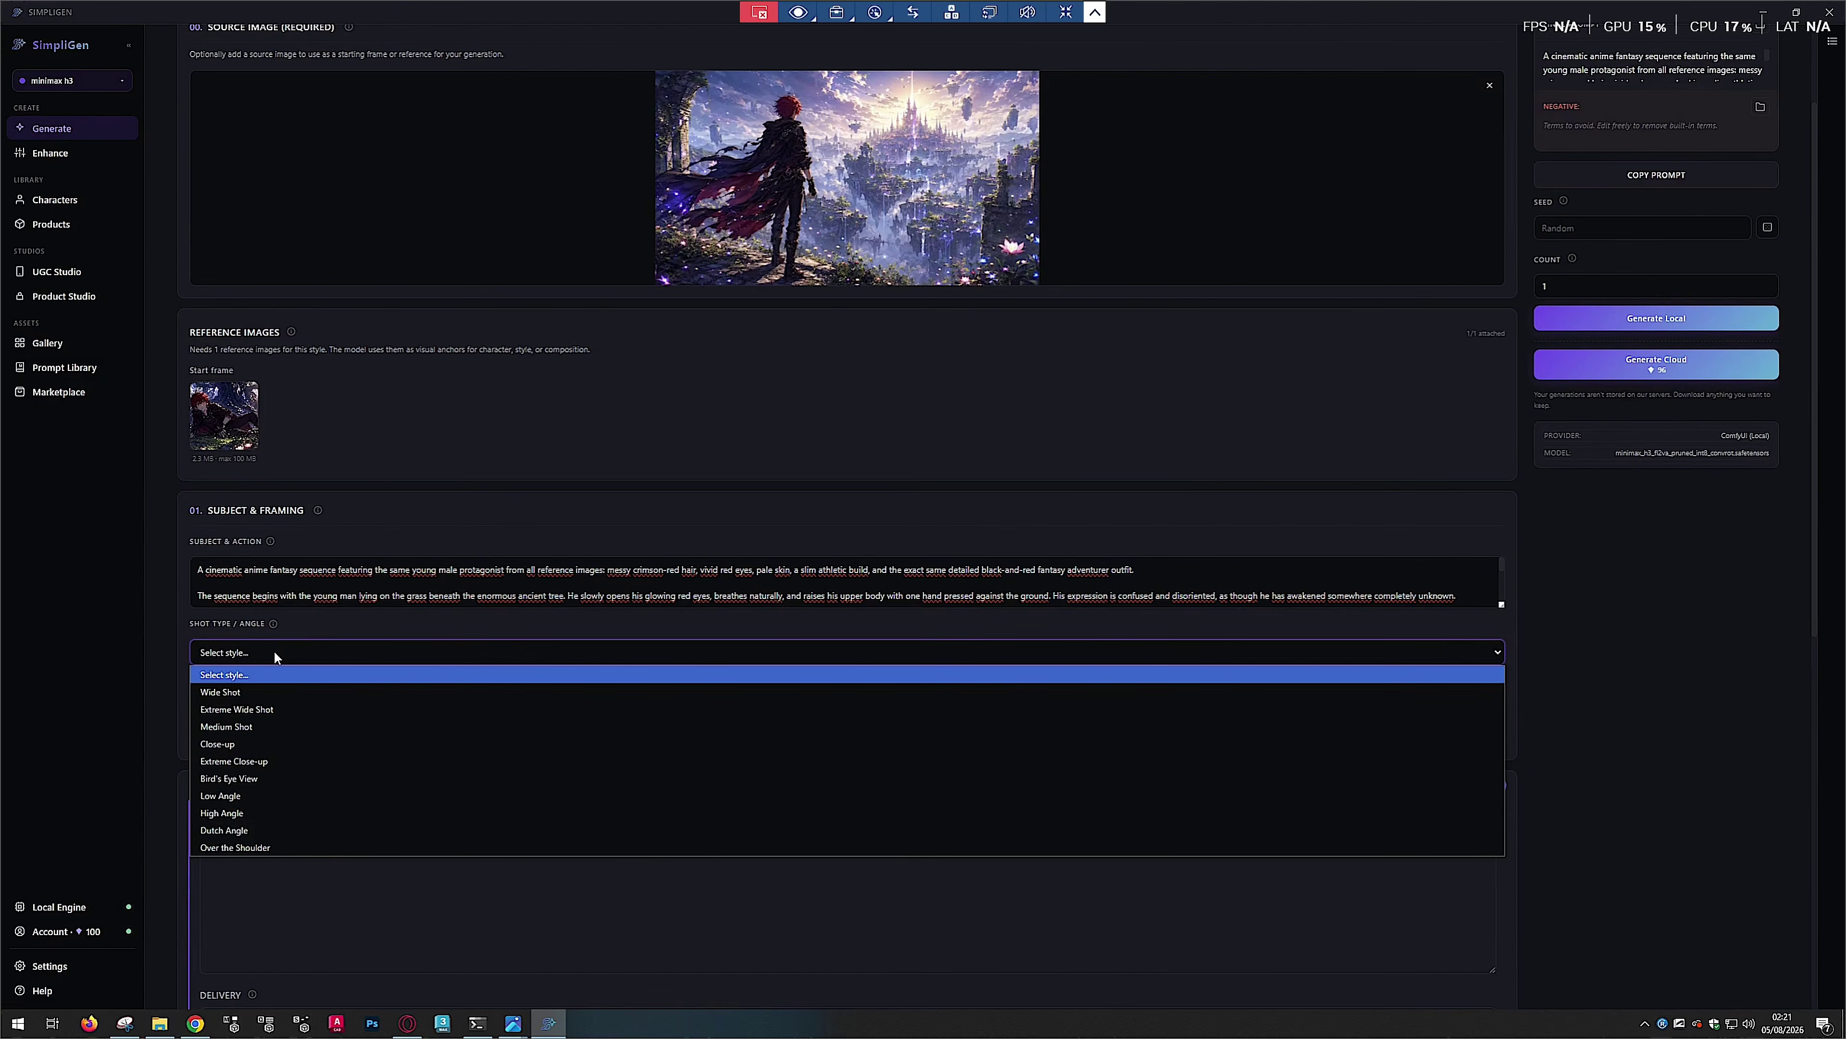
{"action": "left_click", "coordinate": [264, 692]}
Turn Character Dialogue off and back on, and enter "where am i?" as the dialogue line
{"action": "scroll", "coordinate": [337, 682], "scroll_direction": "down", "scroll_amount": 2}
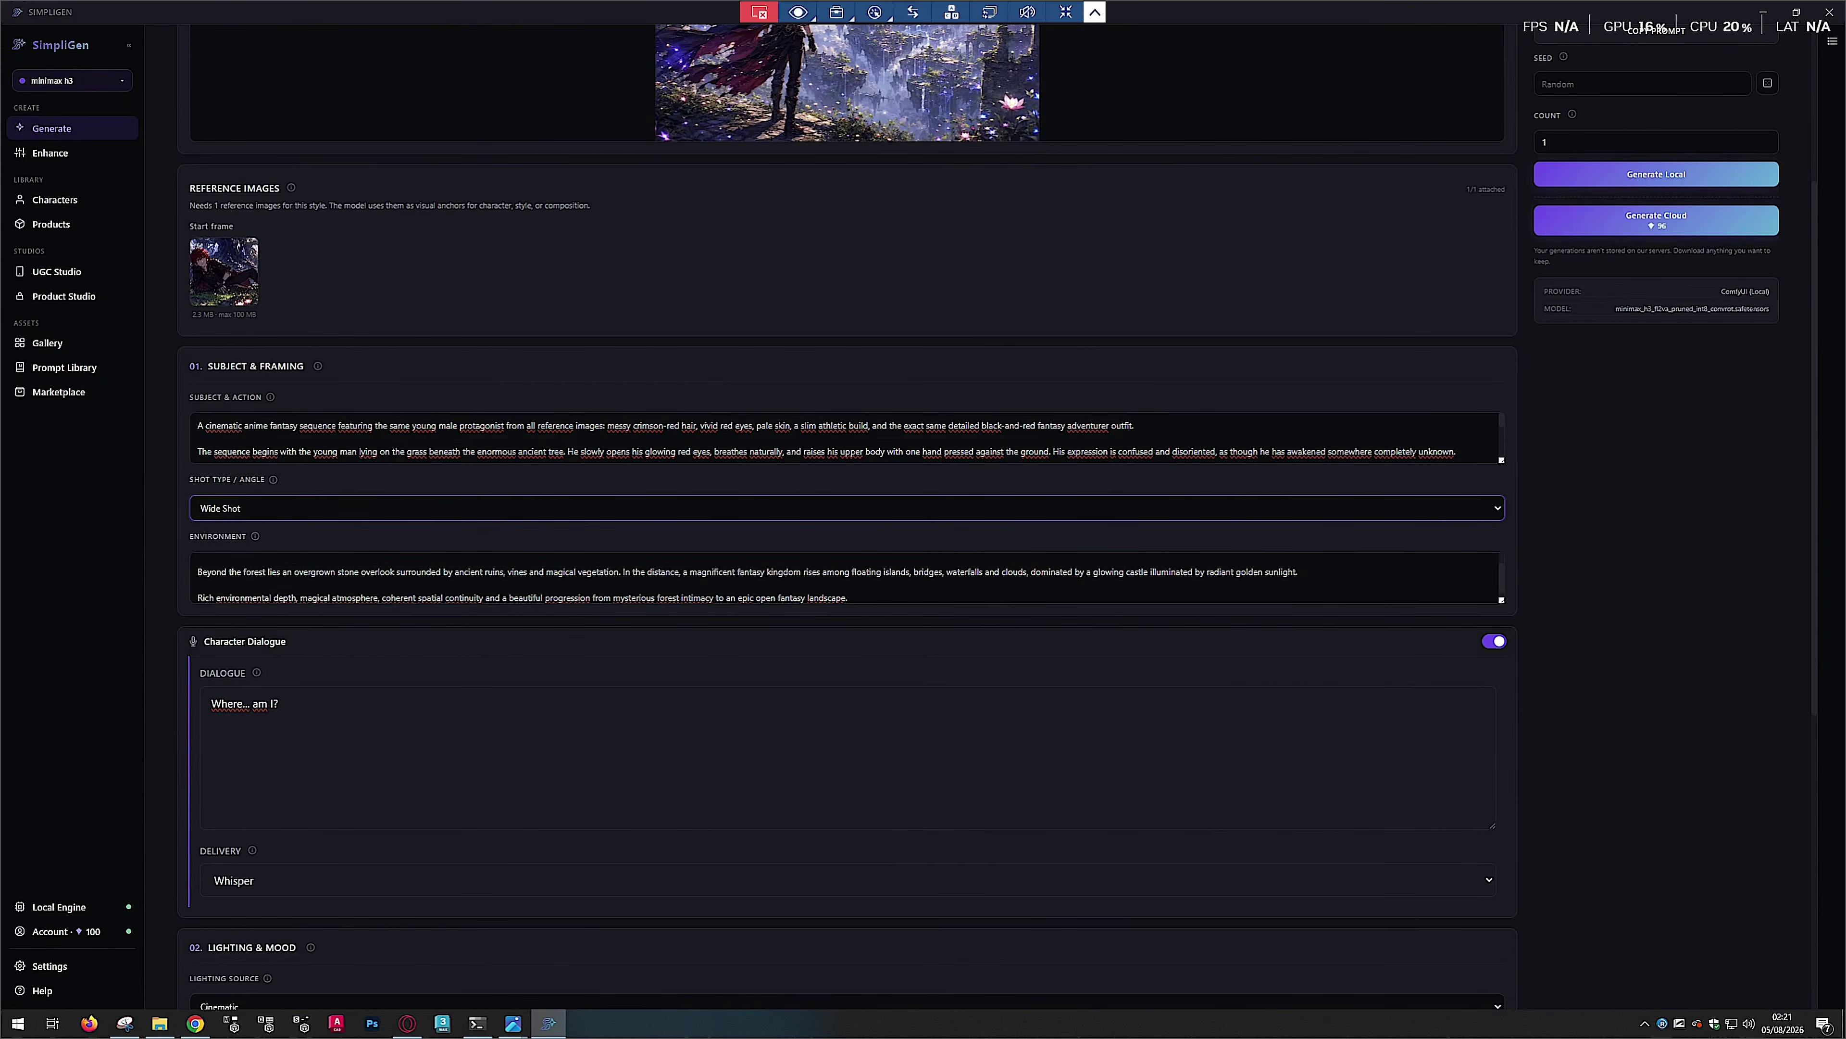
{"action": "scroll", "coordinate": [844, 578], "scroll_direction": "down", "scroll_amount": 1}
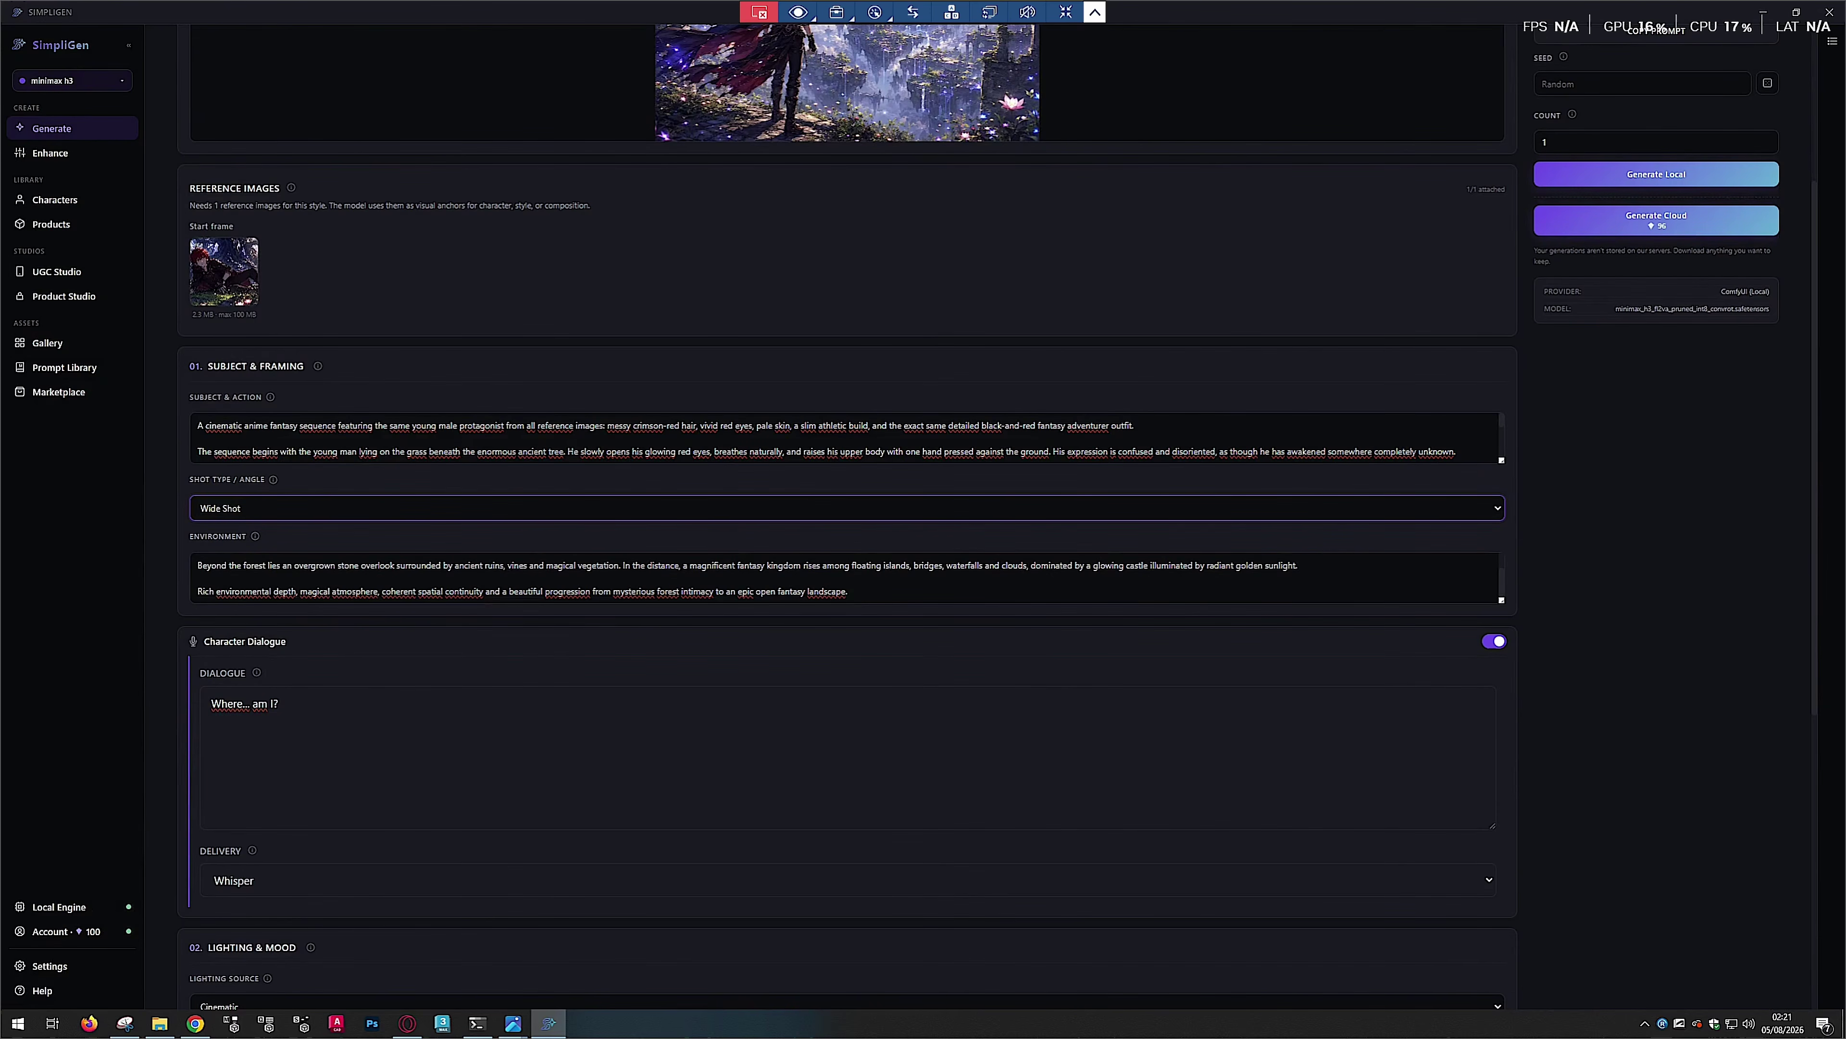
{"action": "scroll", "coordinate": [889, 566], "scroll_direction": "down", "scroll_amount": 2}
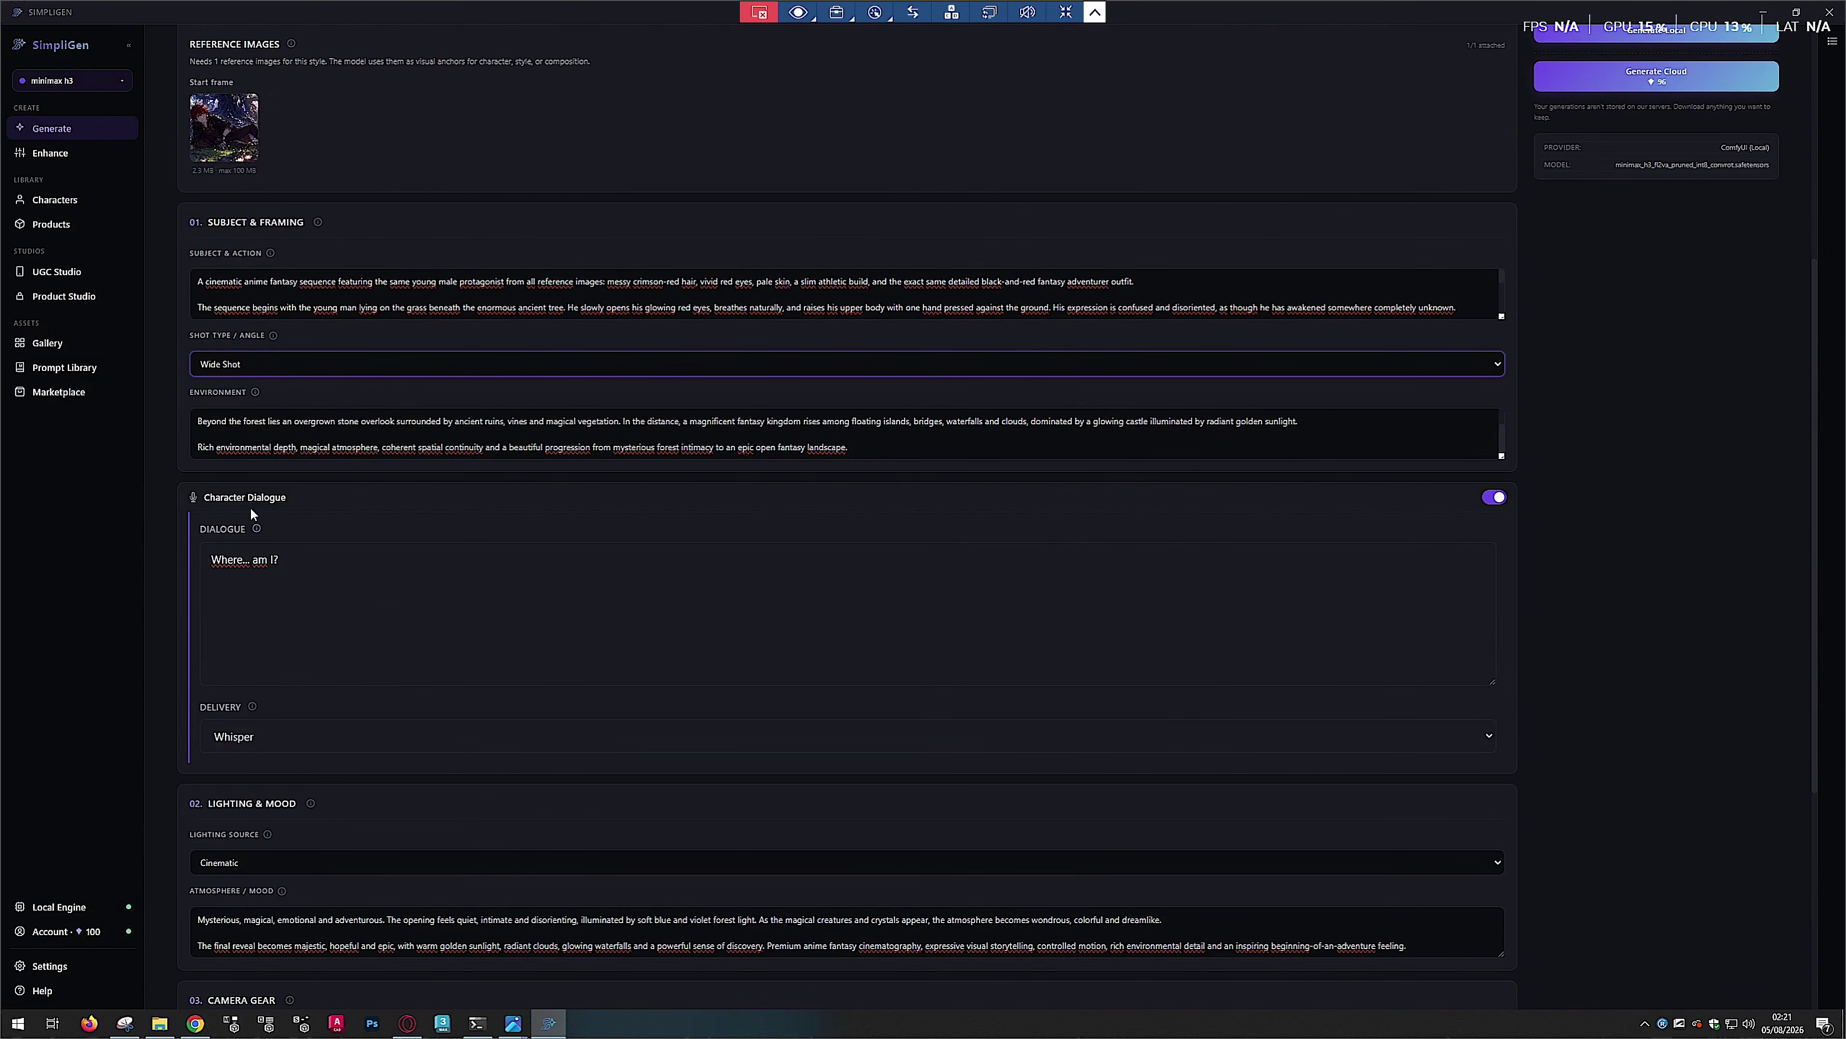
{"action": "left_click", "coordinate": [1495, 497]}
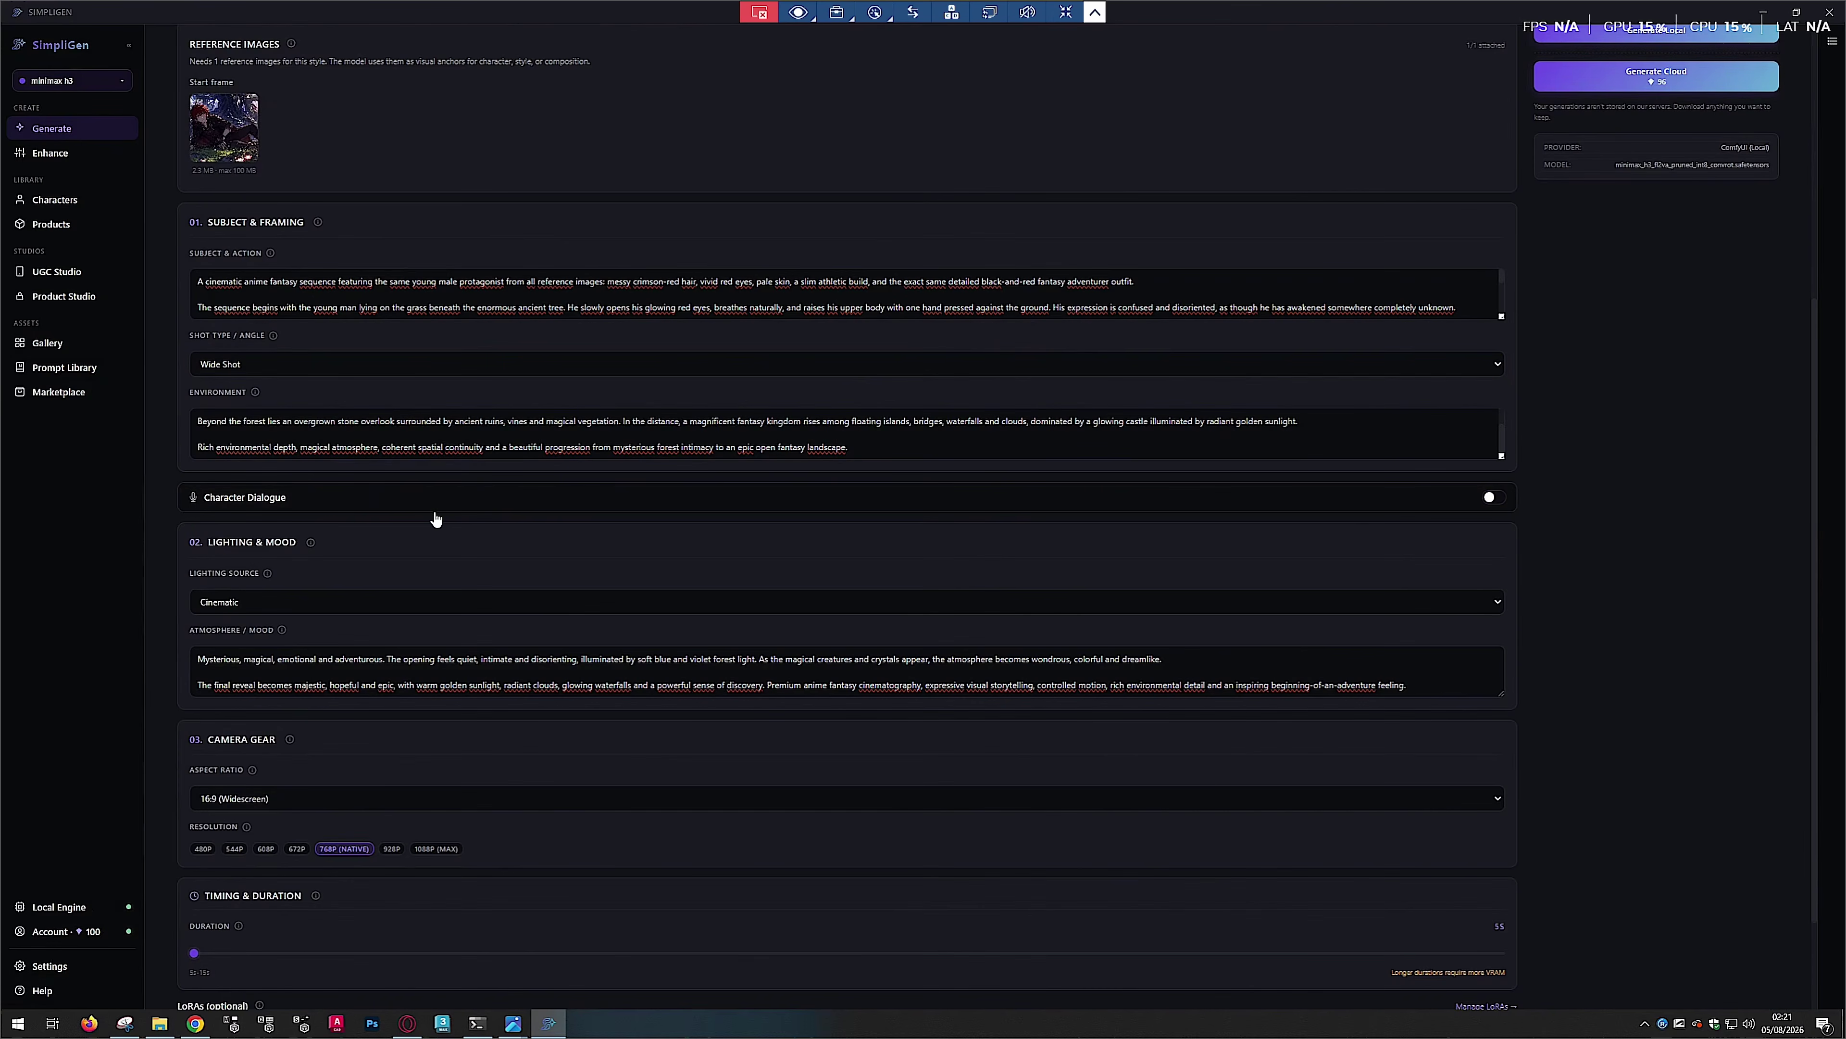
{"action": "left_click", "coordinate": [292, 497]}
{"action": "left_click", "coordinate": [289, 554]}
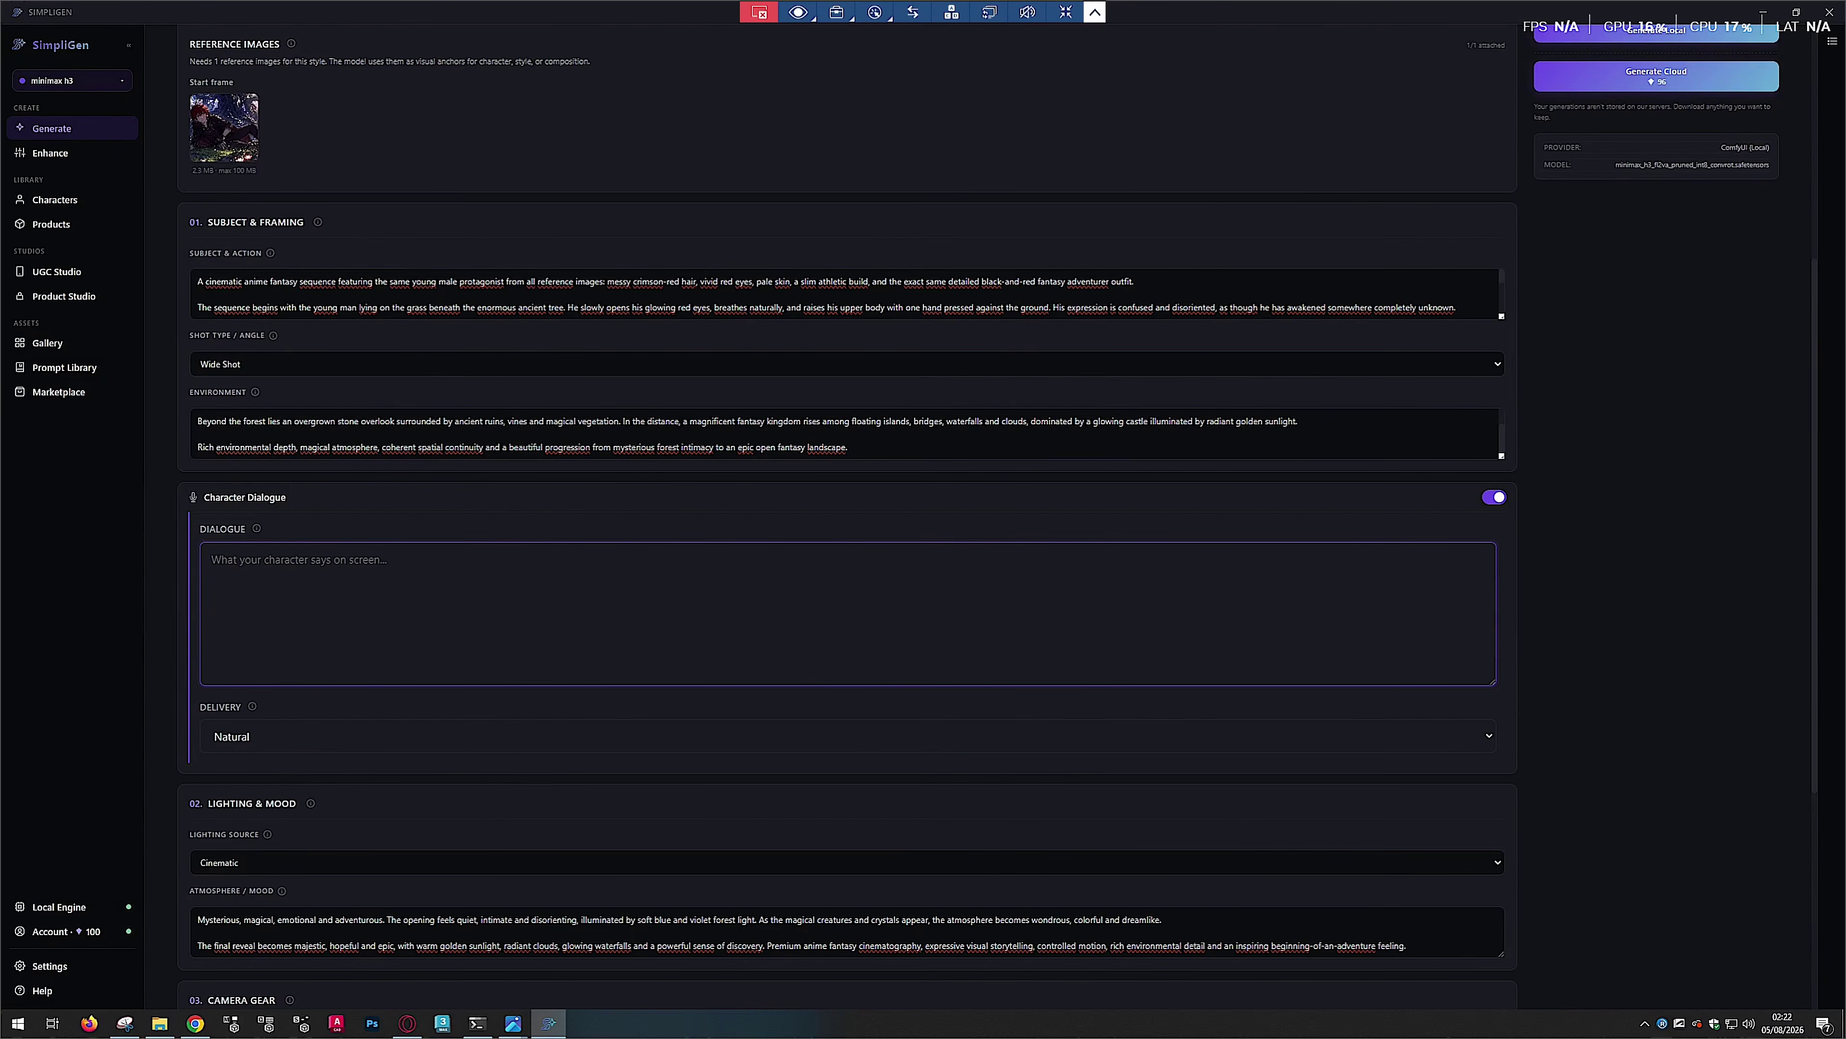
{"action": "type", "text": "where am i ?"}
{"action": "scroll", "coordinate": [923, 509], "scroll_direction": "down", "scroll_amount": 1}
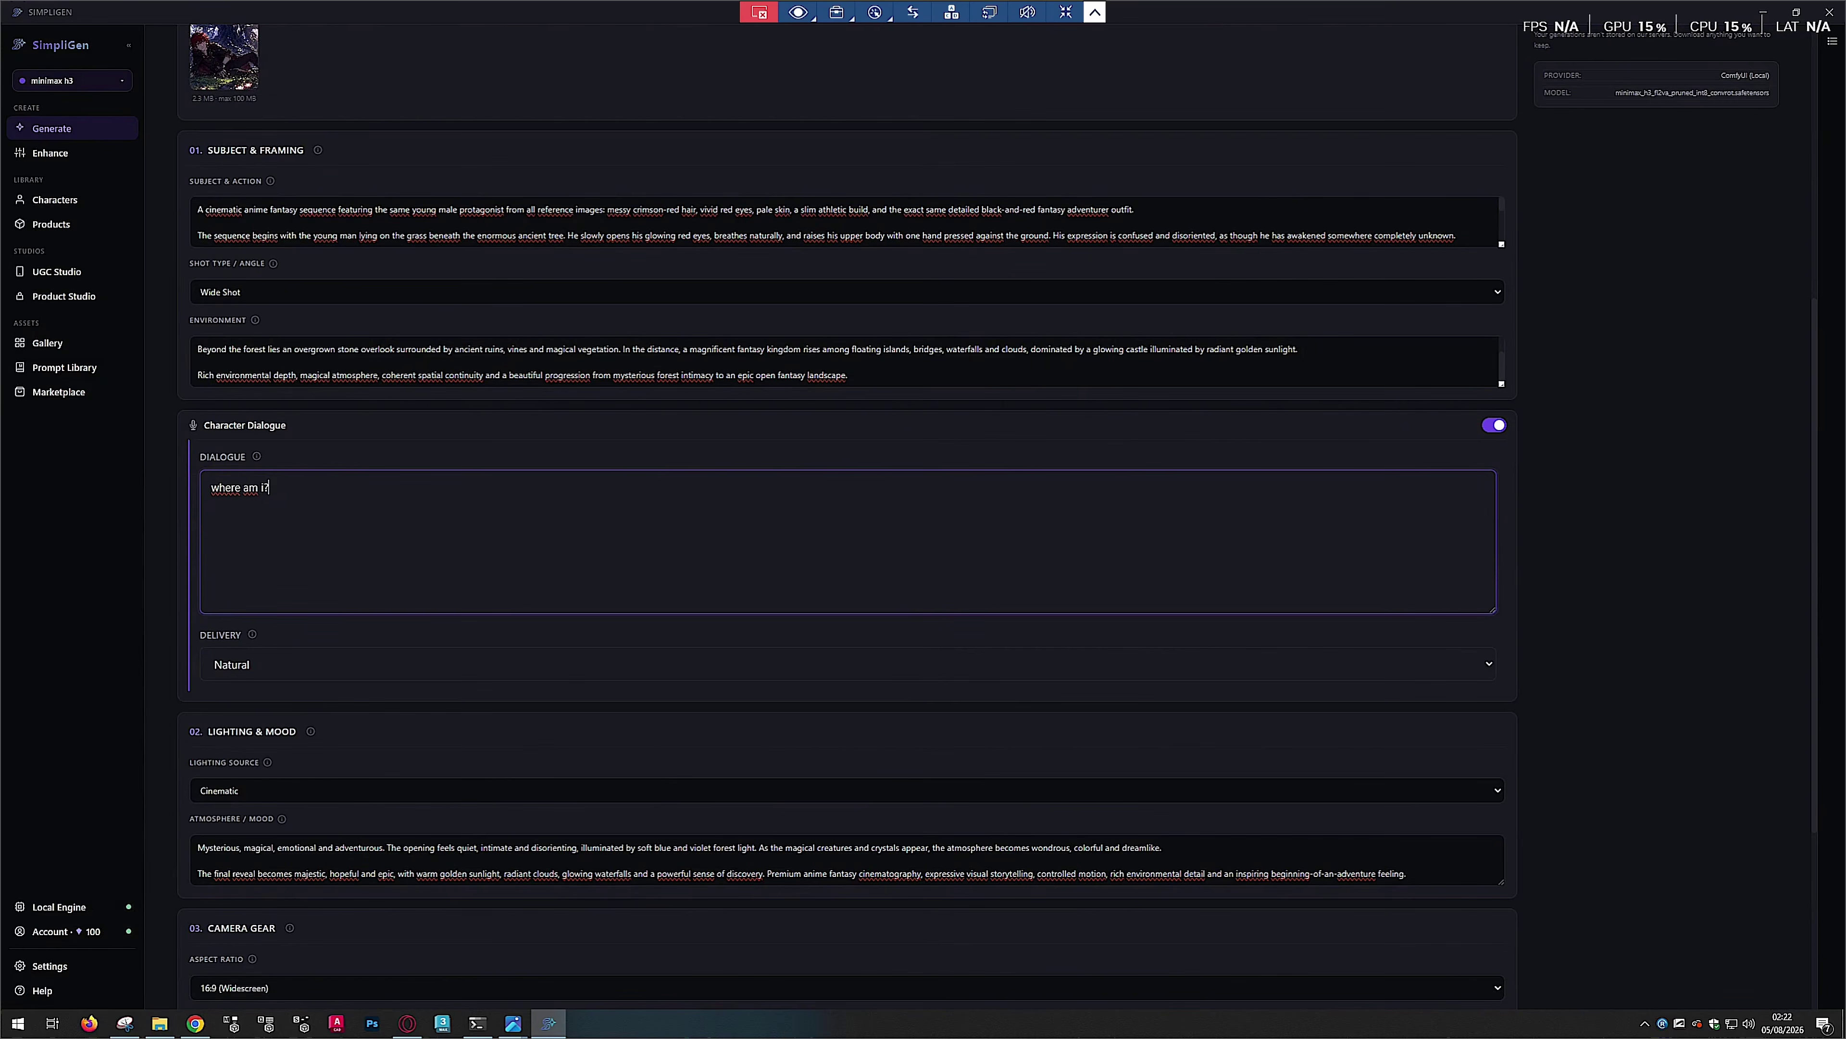
Set the delivery of the character dialogue to Whisper
{"action": "scroll", "coordinate": [211, 470], "scroll_direction": "down", "scroll_amount": 3}
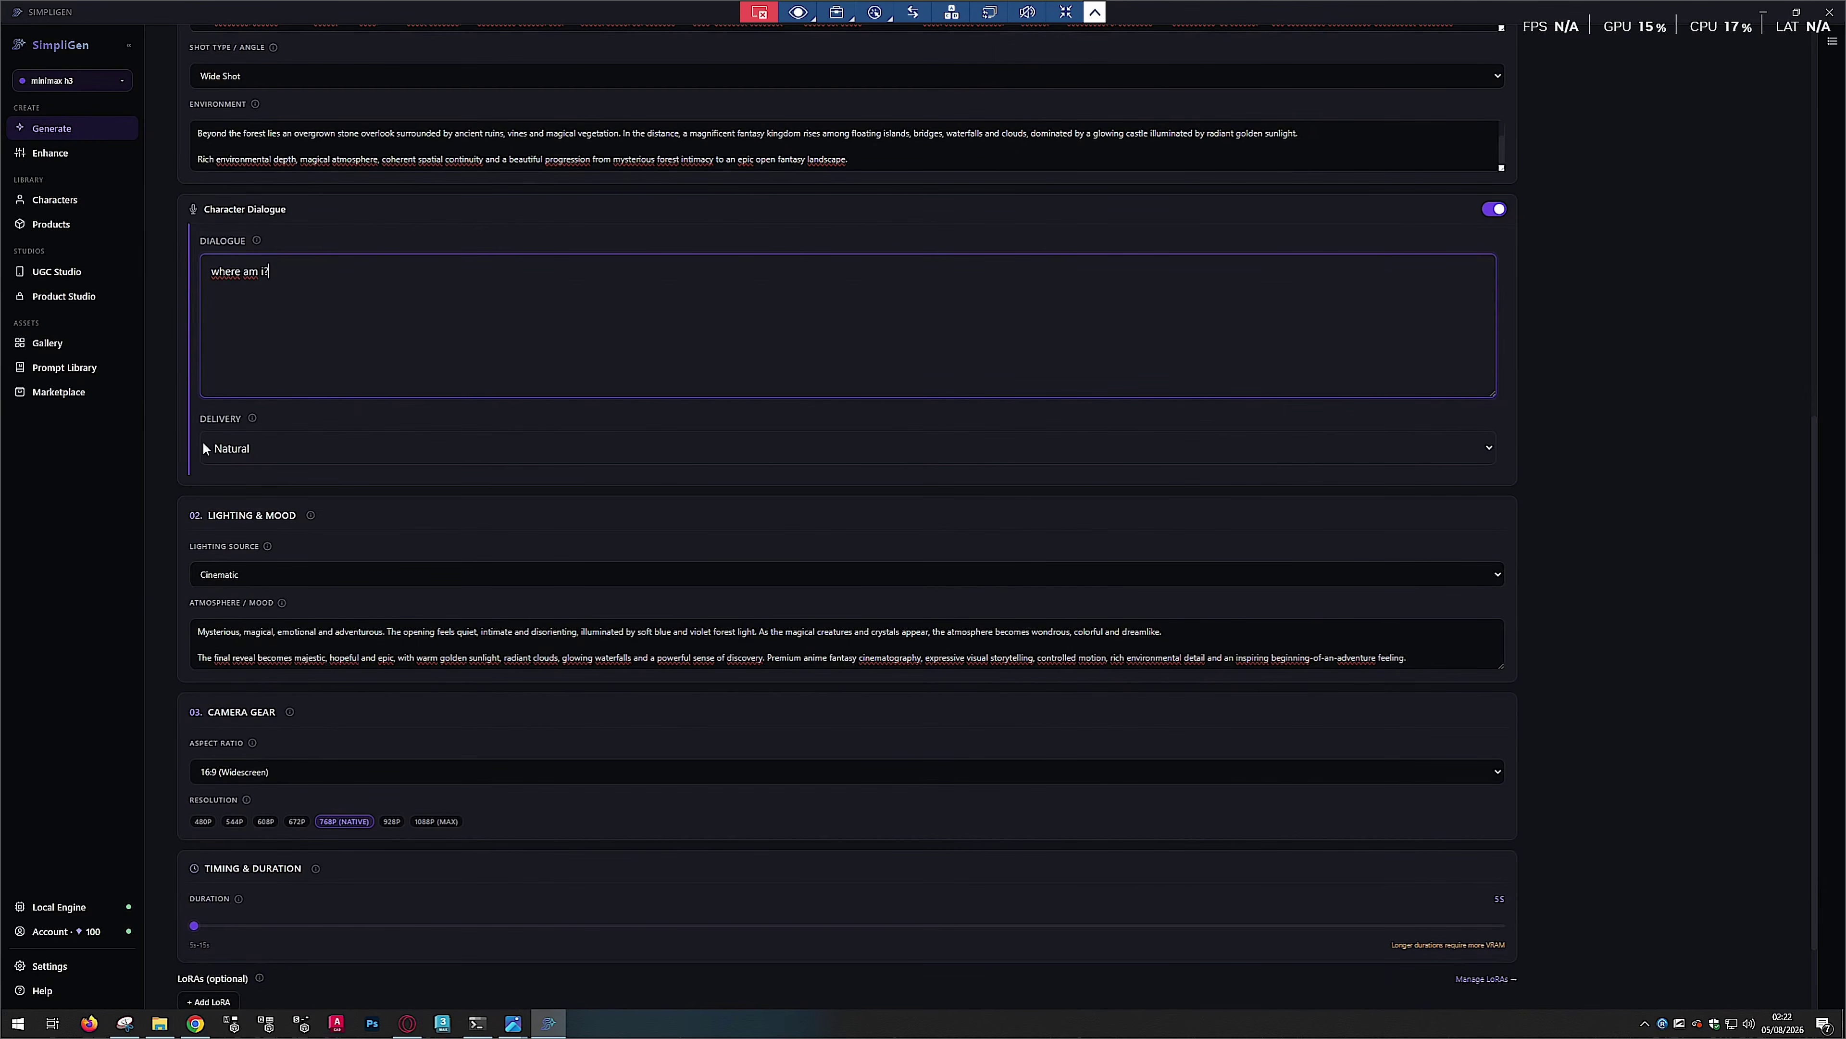
{"action": "left_click", "coordinate": [279, 448]}
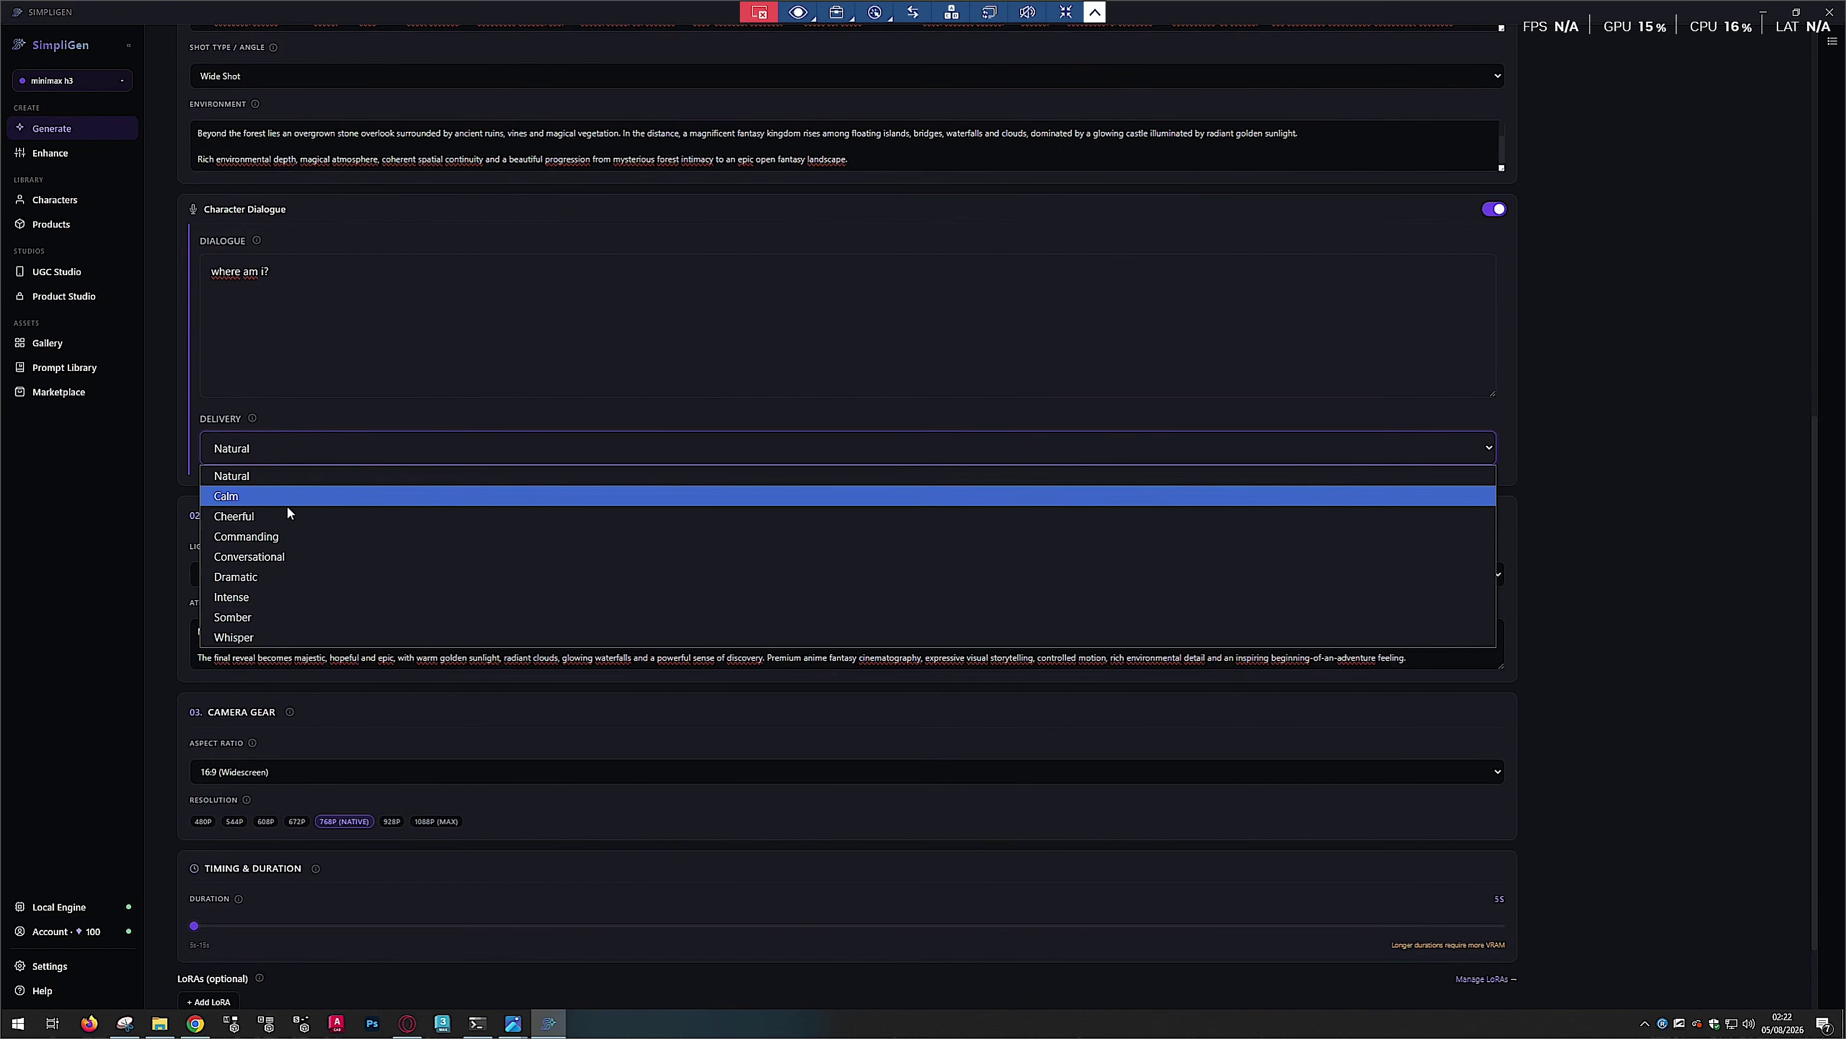
{"action": "left_click", "coordinate": [291, 637]}
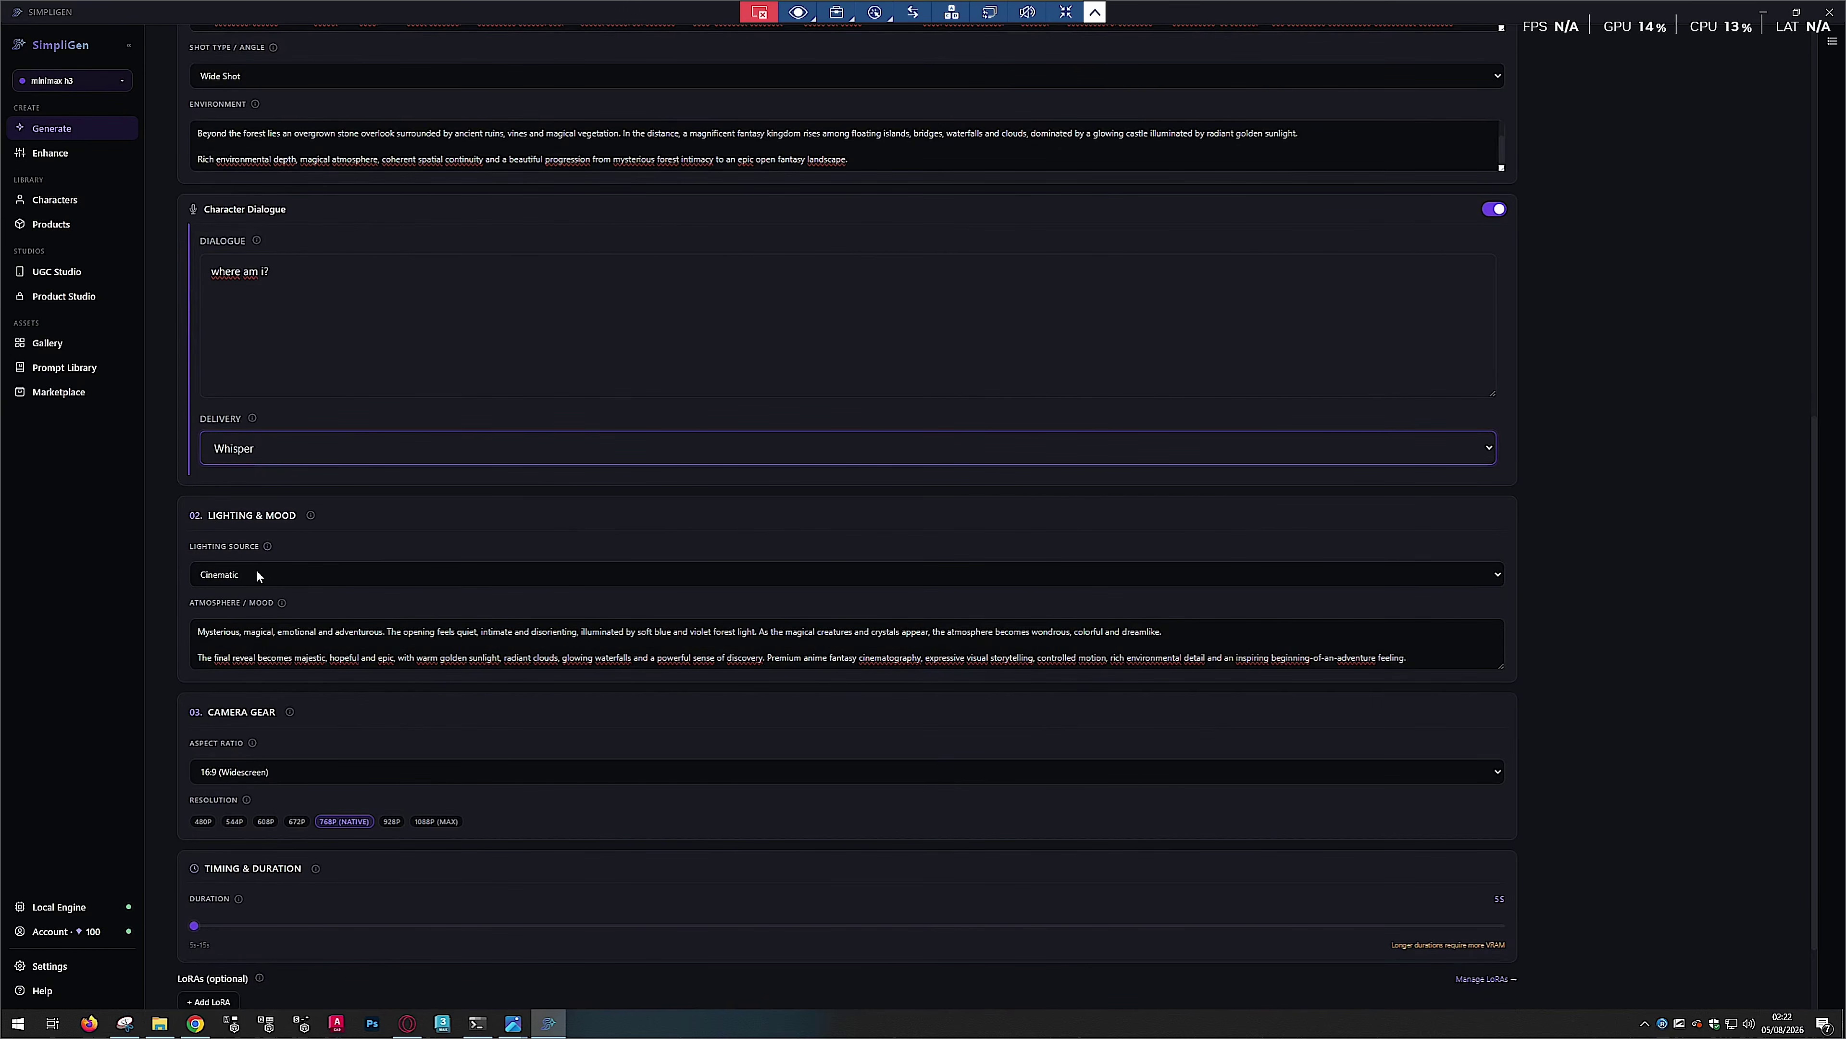
Review the mood, camera and duration settings, and generate the video locally
{"action": "left_click_drag", "start_coordinate": [190, 605], "coordinate": [270, 604]}
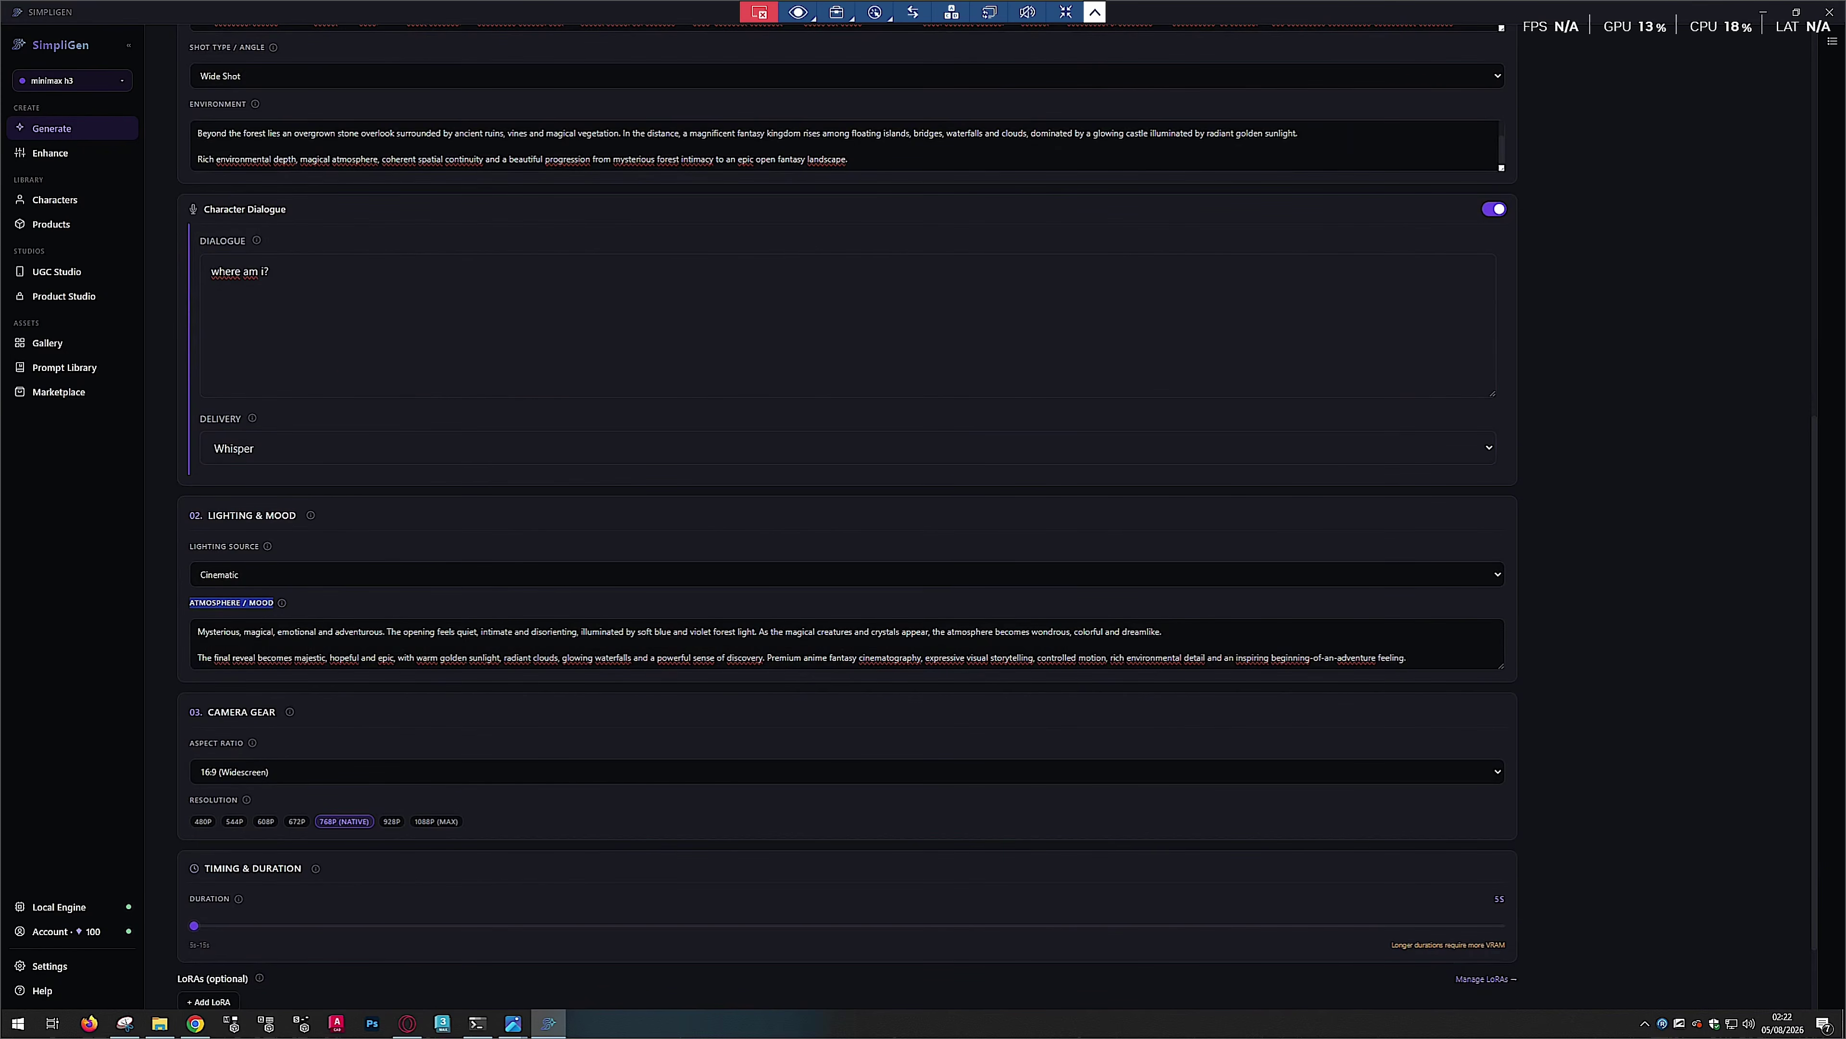
{"action": "scroll", "coordinate": [301, 708], "scroll_direction": "down", "scroll_amount": 1}
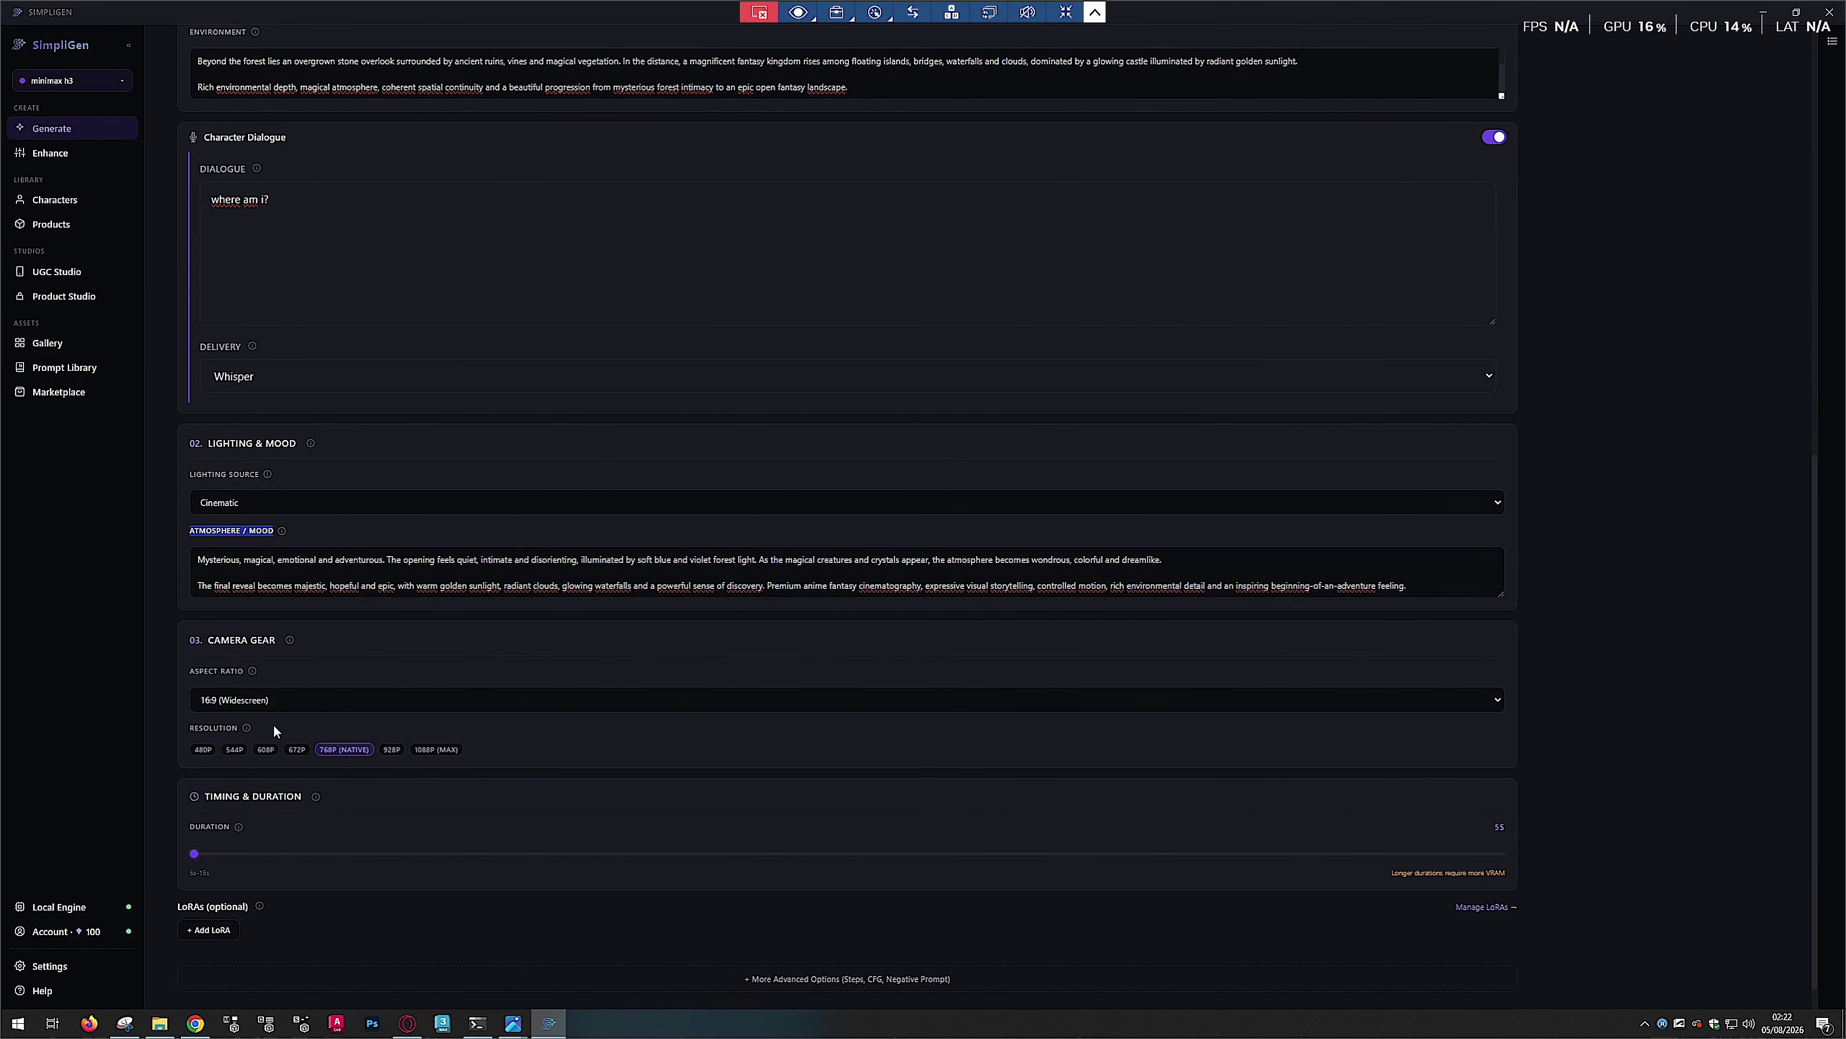
{"action": "scroll", "coordinate": [524, 789], "scroll_direction": "down", "scroll_amount": 1}
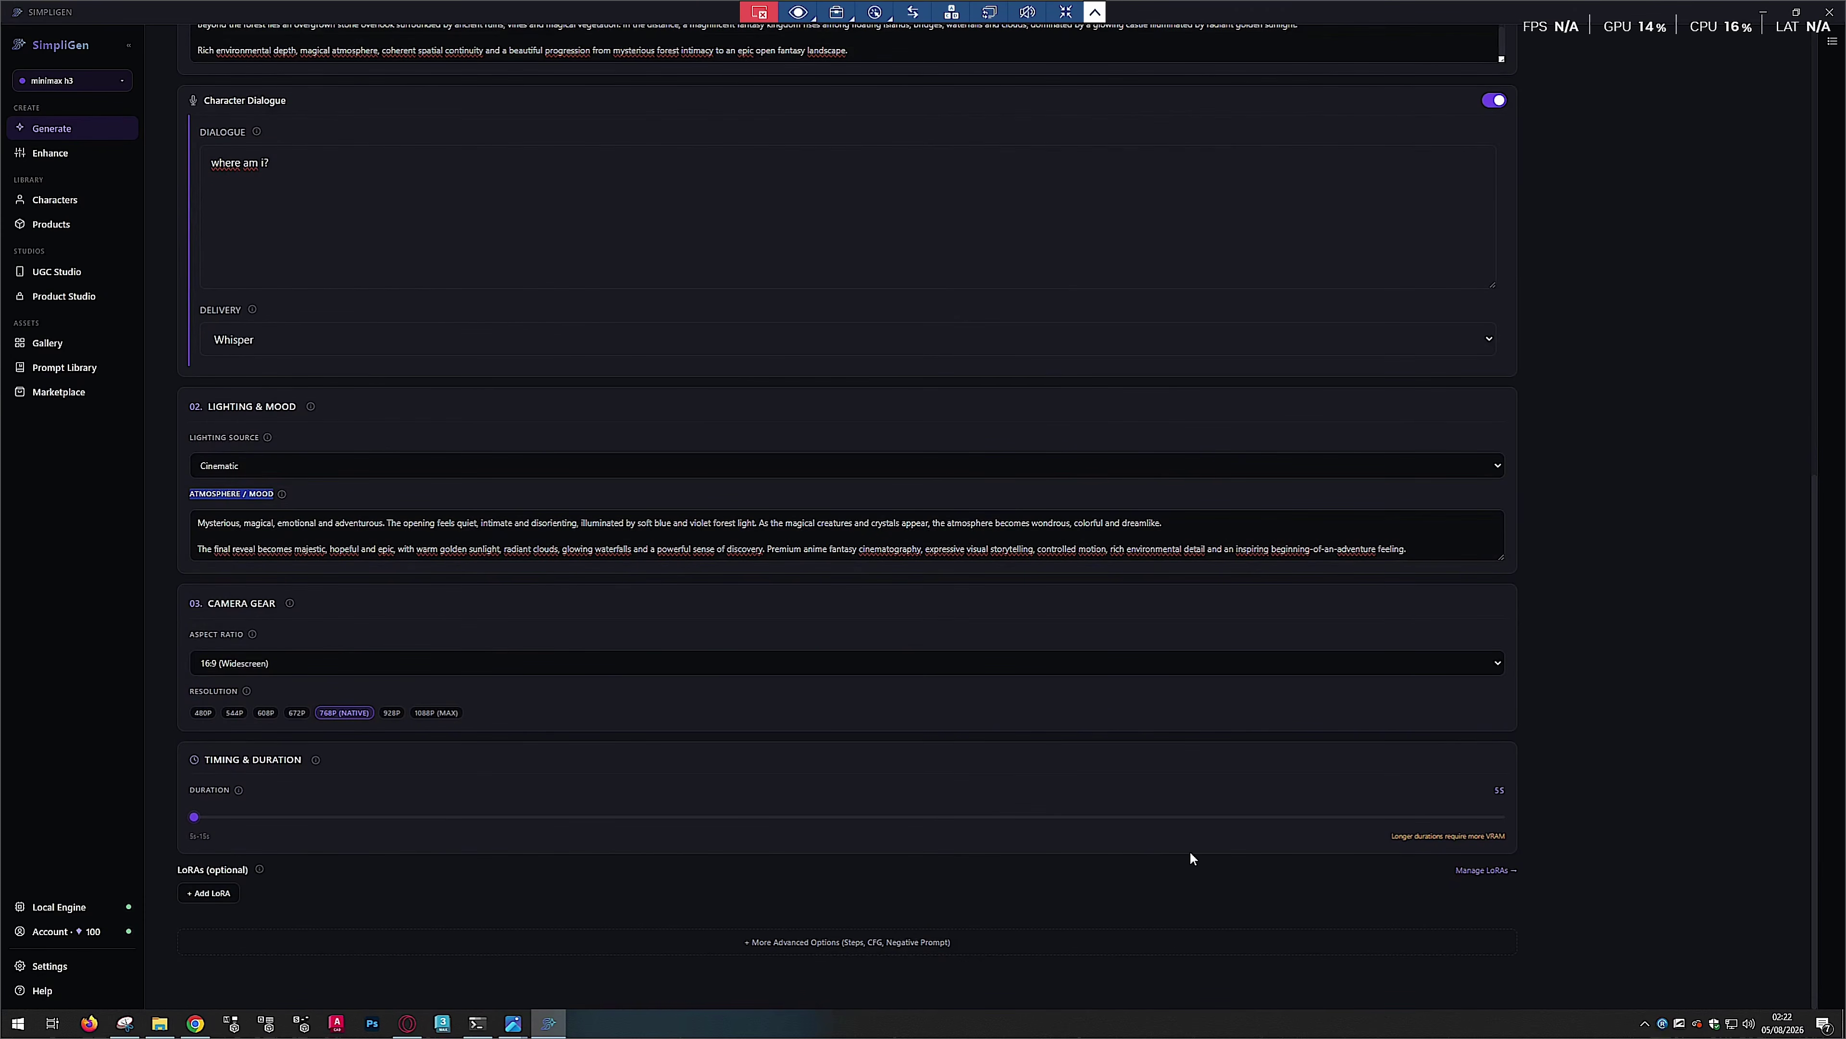
{"action": "scroll", "coordinate": [1326, 837], "scroll_direction": "up", "scroll_amount": 10}
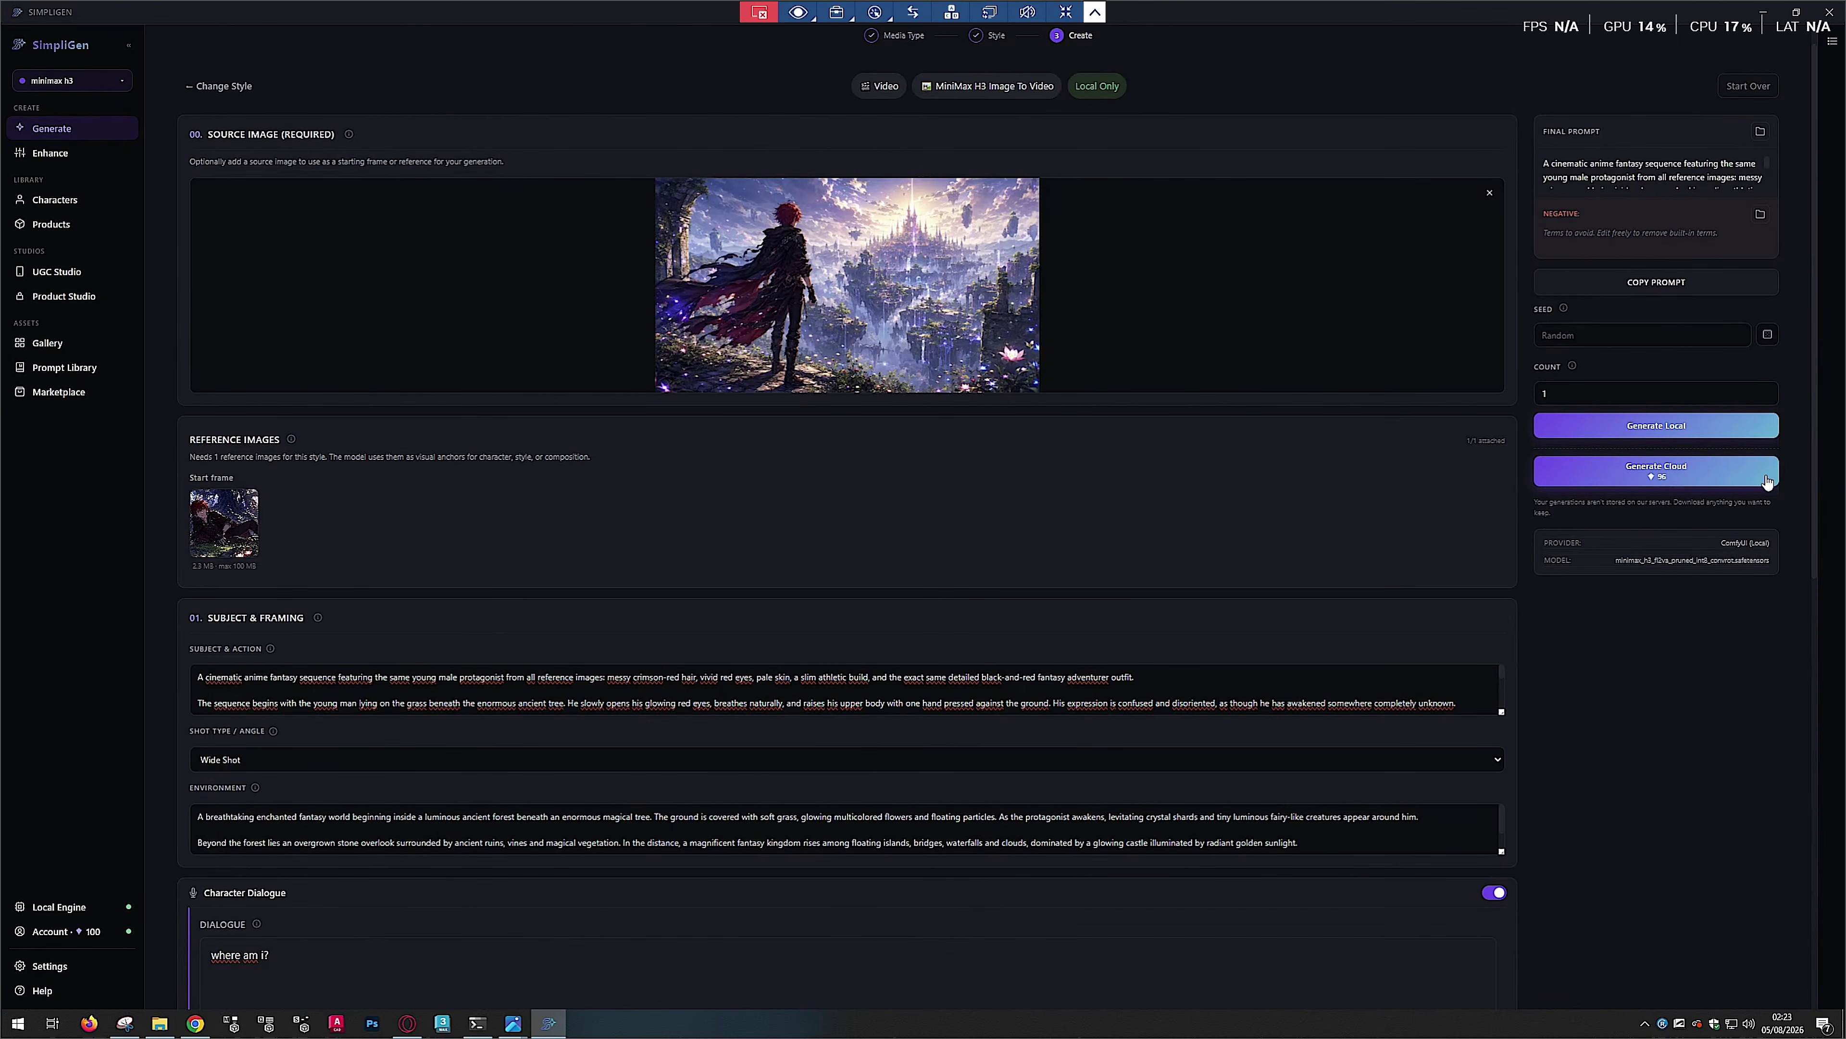
{"action": "left_click", "coordinate": [1658, 429]}
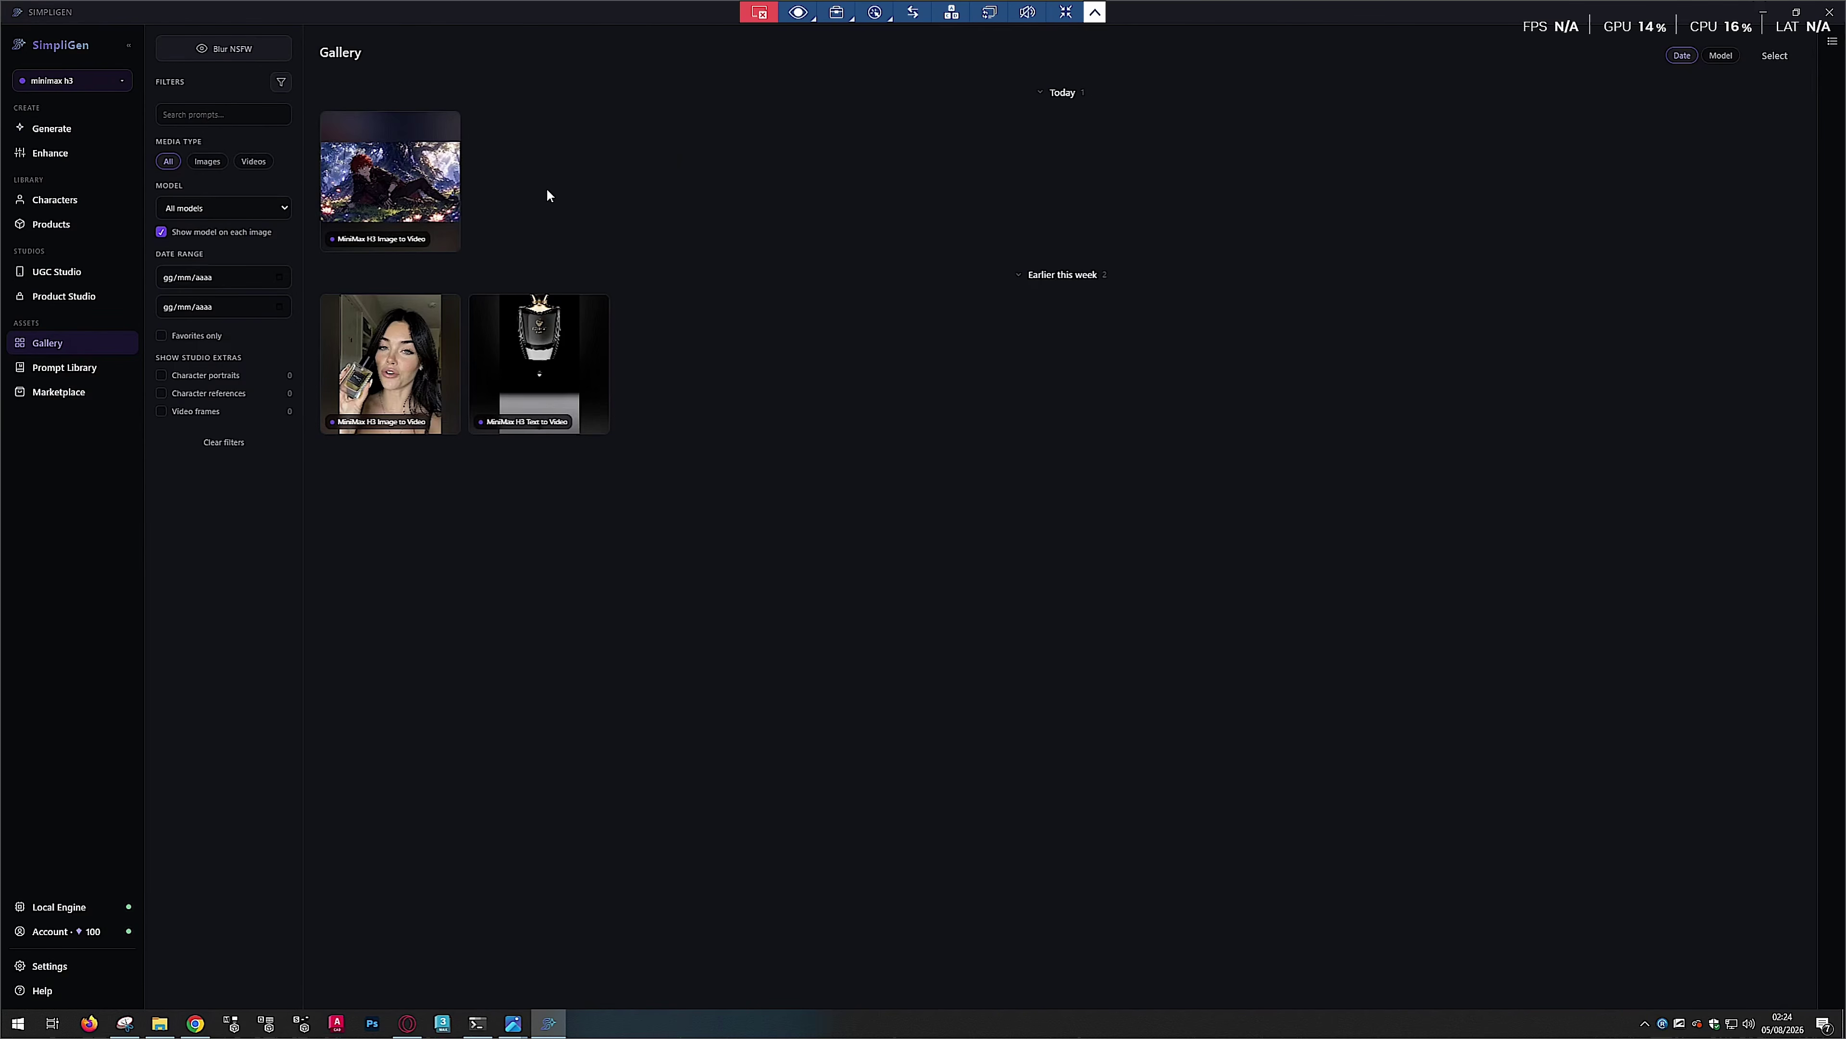
View today's MiniMax H3 Image to Video result from the Gallery and close its preview
{"action": "left_click", "coordinate": [408, 184]}
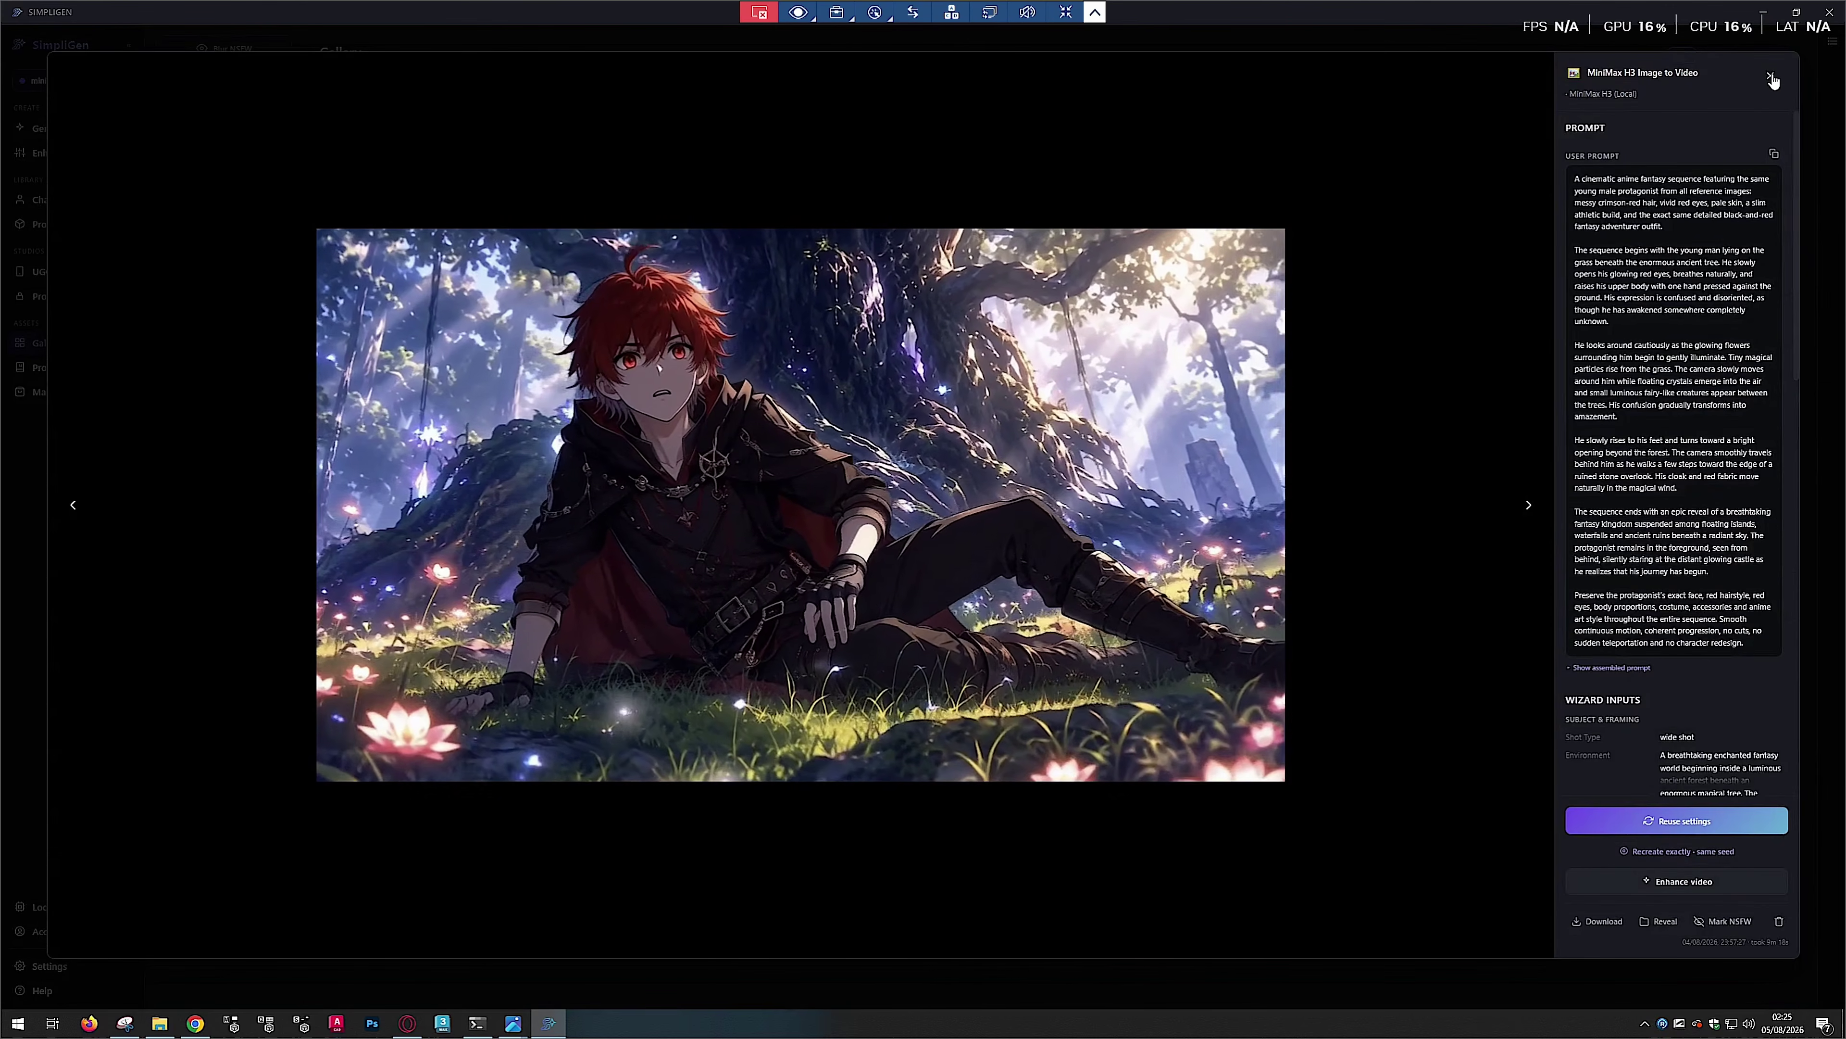
{"action": "left_click", "coordinate": [1771, 76]}
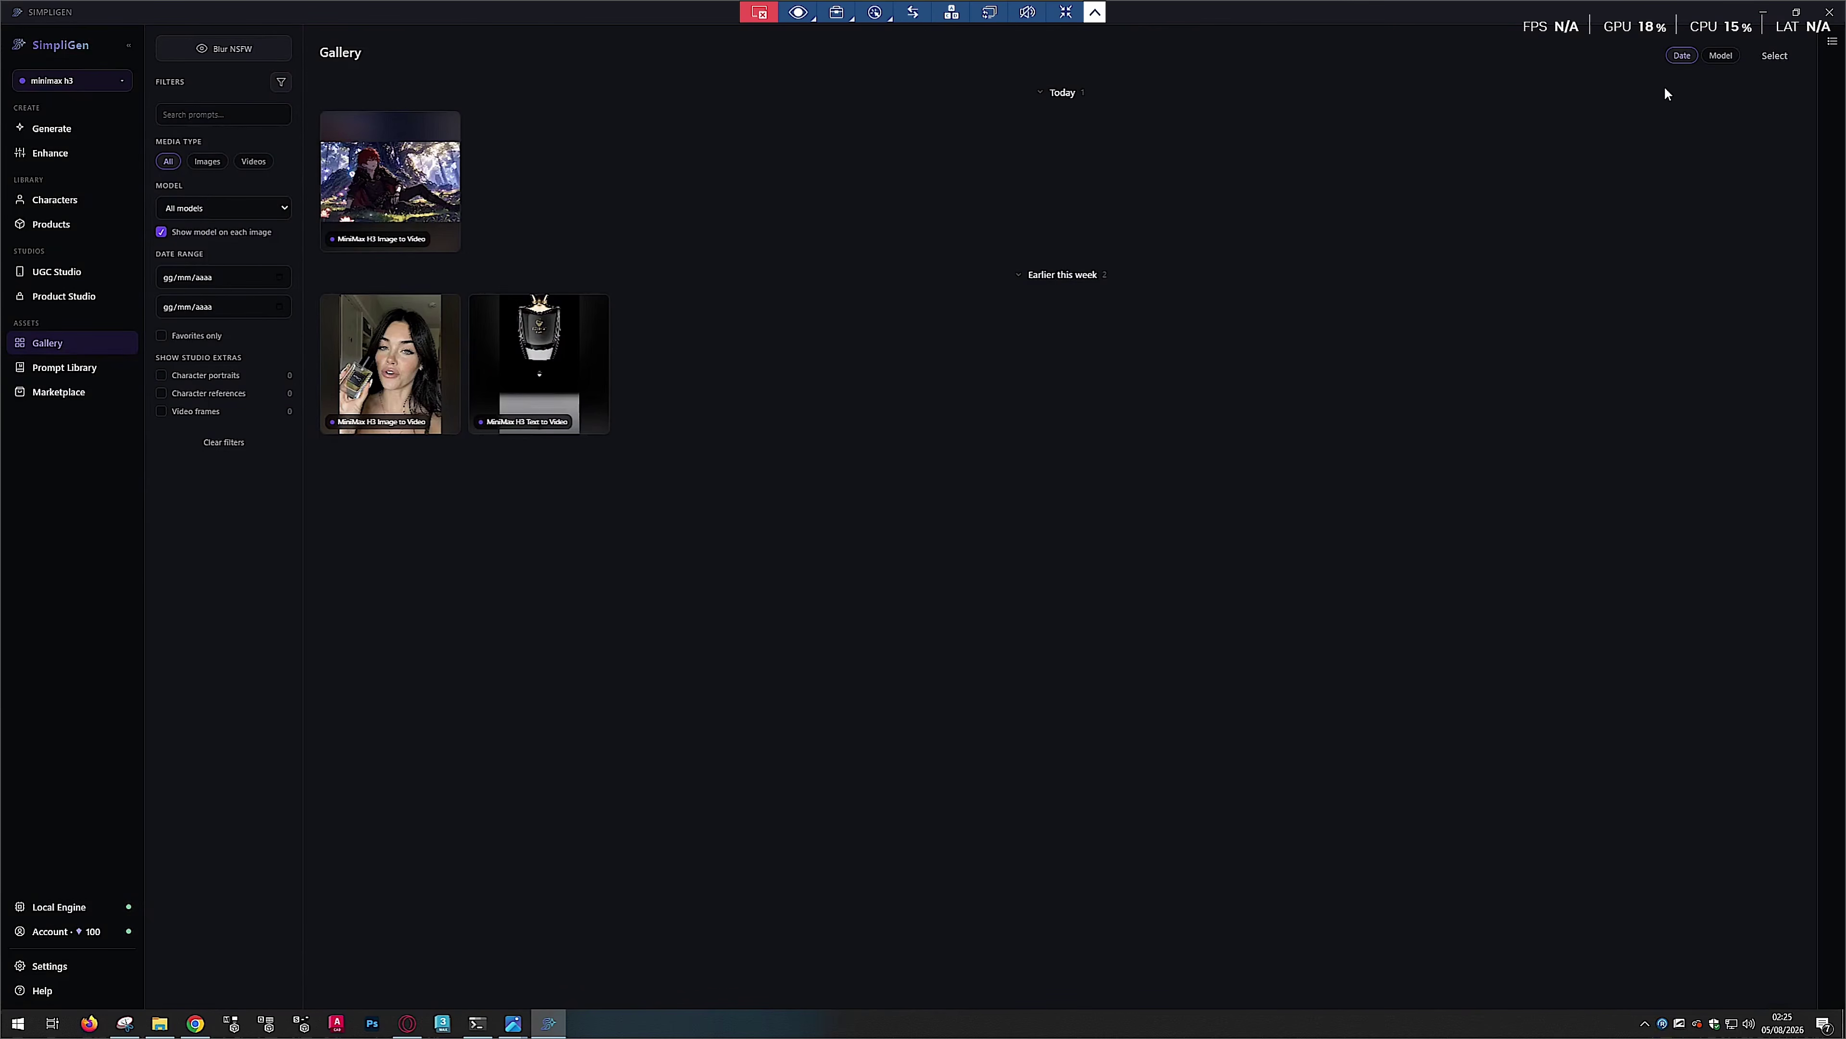
Start a new generation from scratch as a video, using the local MiniMax H3 Text to Video style
{"action": "left_click", "coordinate": [60, 129]}
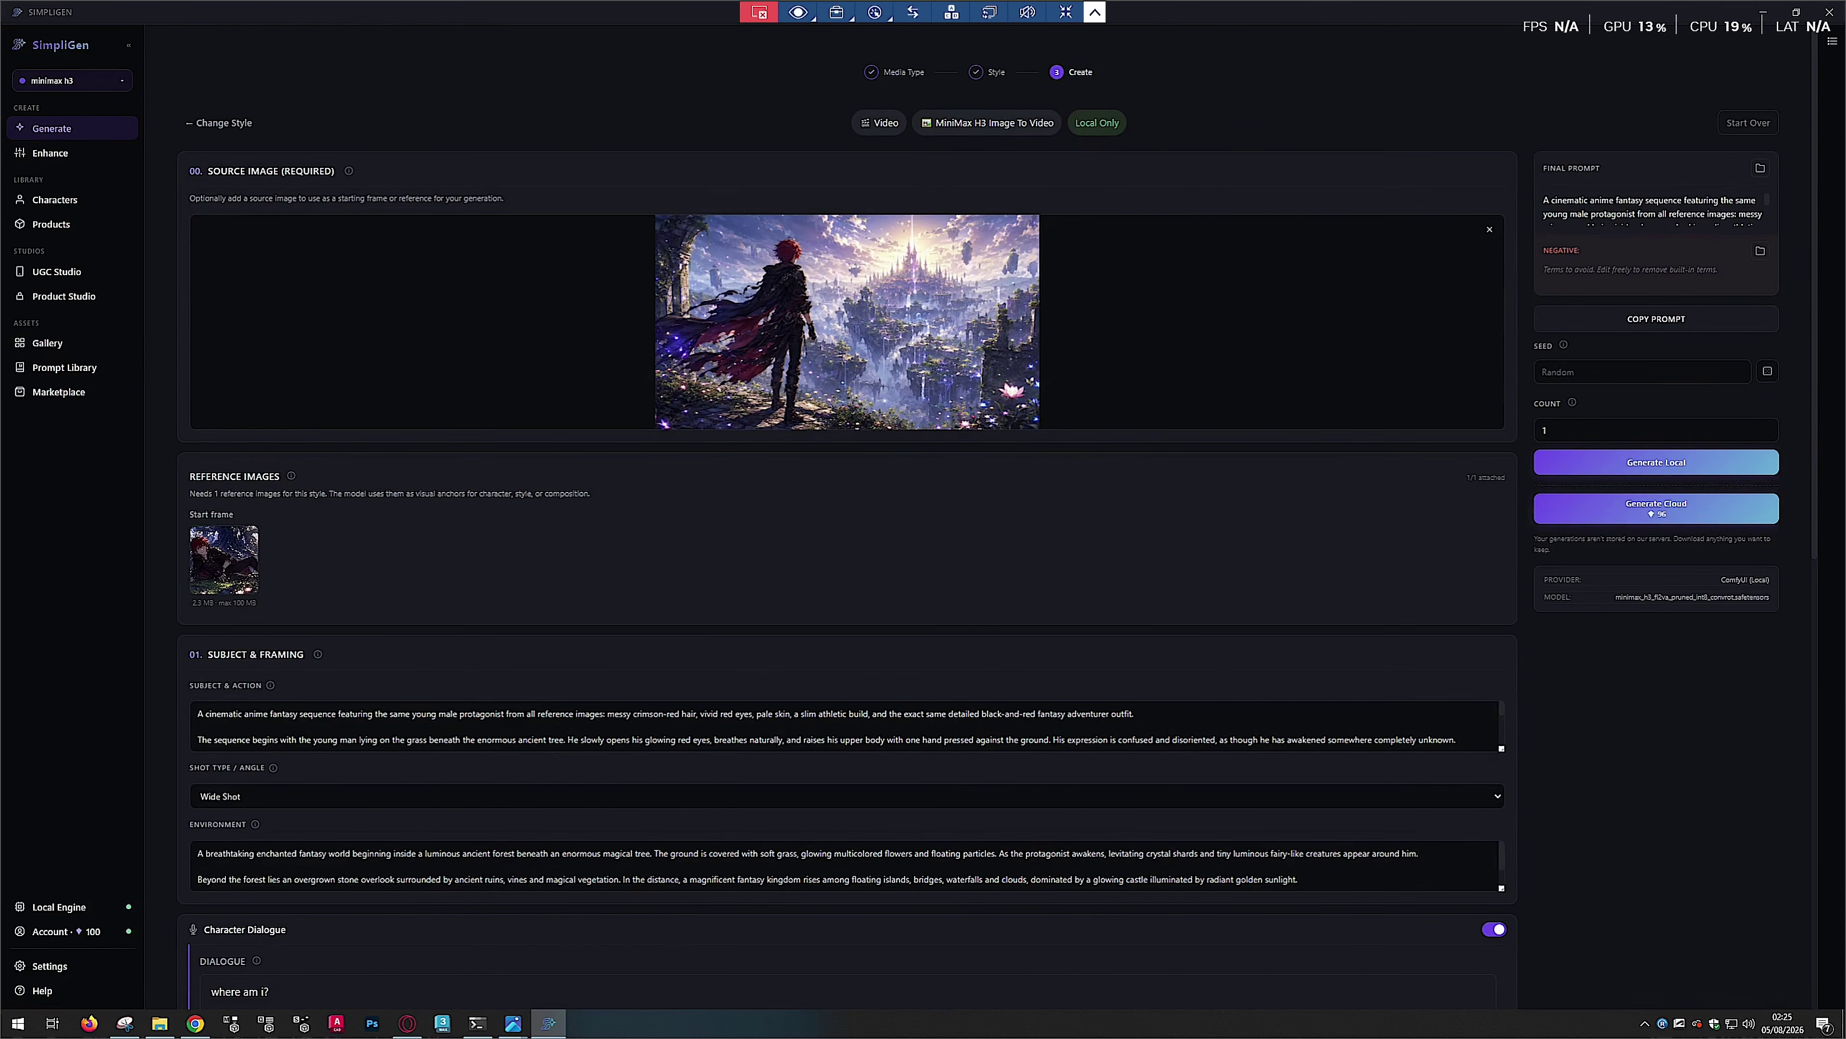
{"action": "left_click", "coordinate": [1746, 123]}
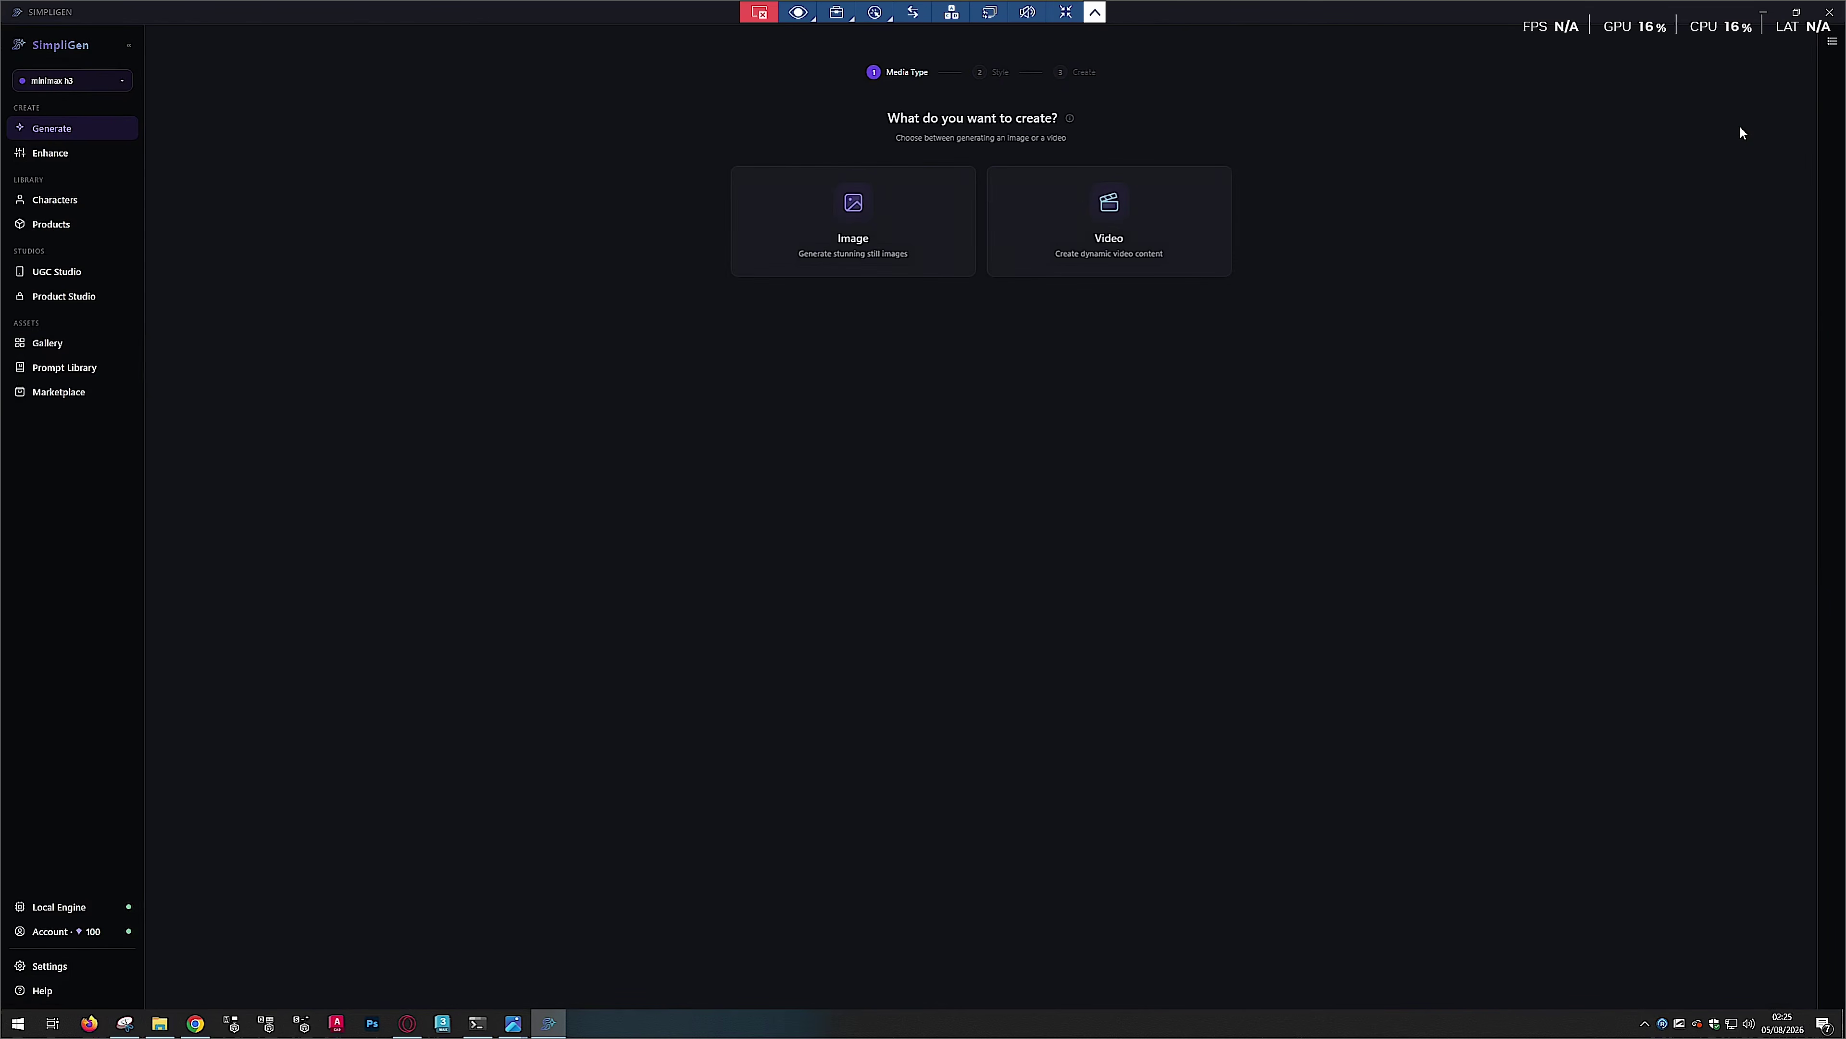
{"action": "left_click", "coordinate": [1120, 213]}
{"action": "left_click", "coordinate": [193, 301]}
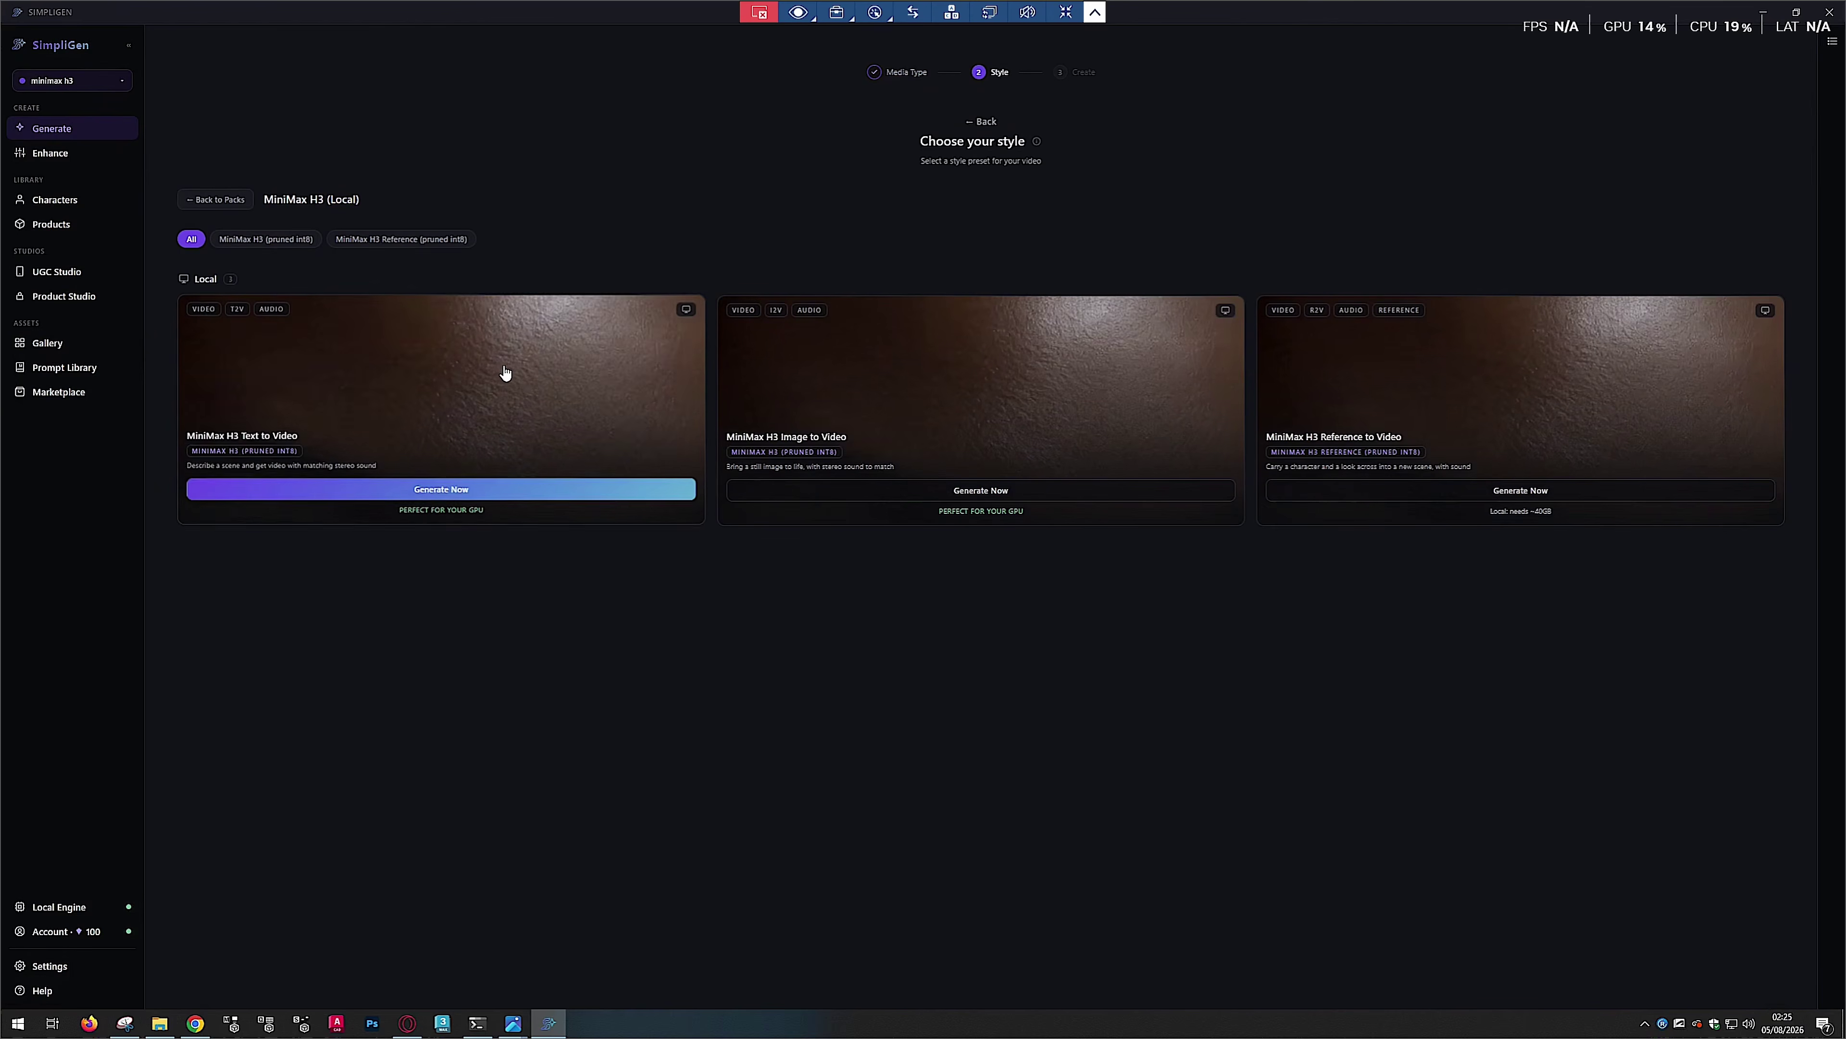
{"action": "left_click", "coordinate": [456, 492]}
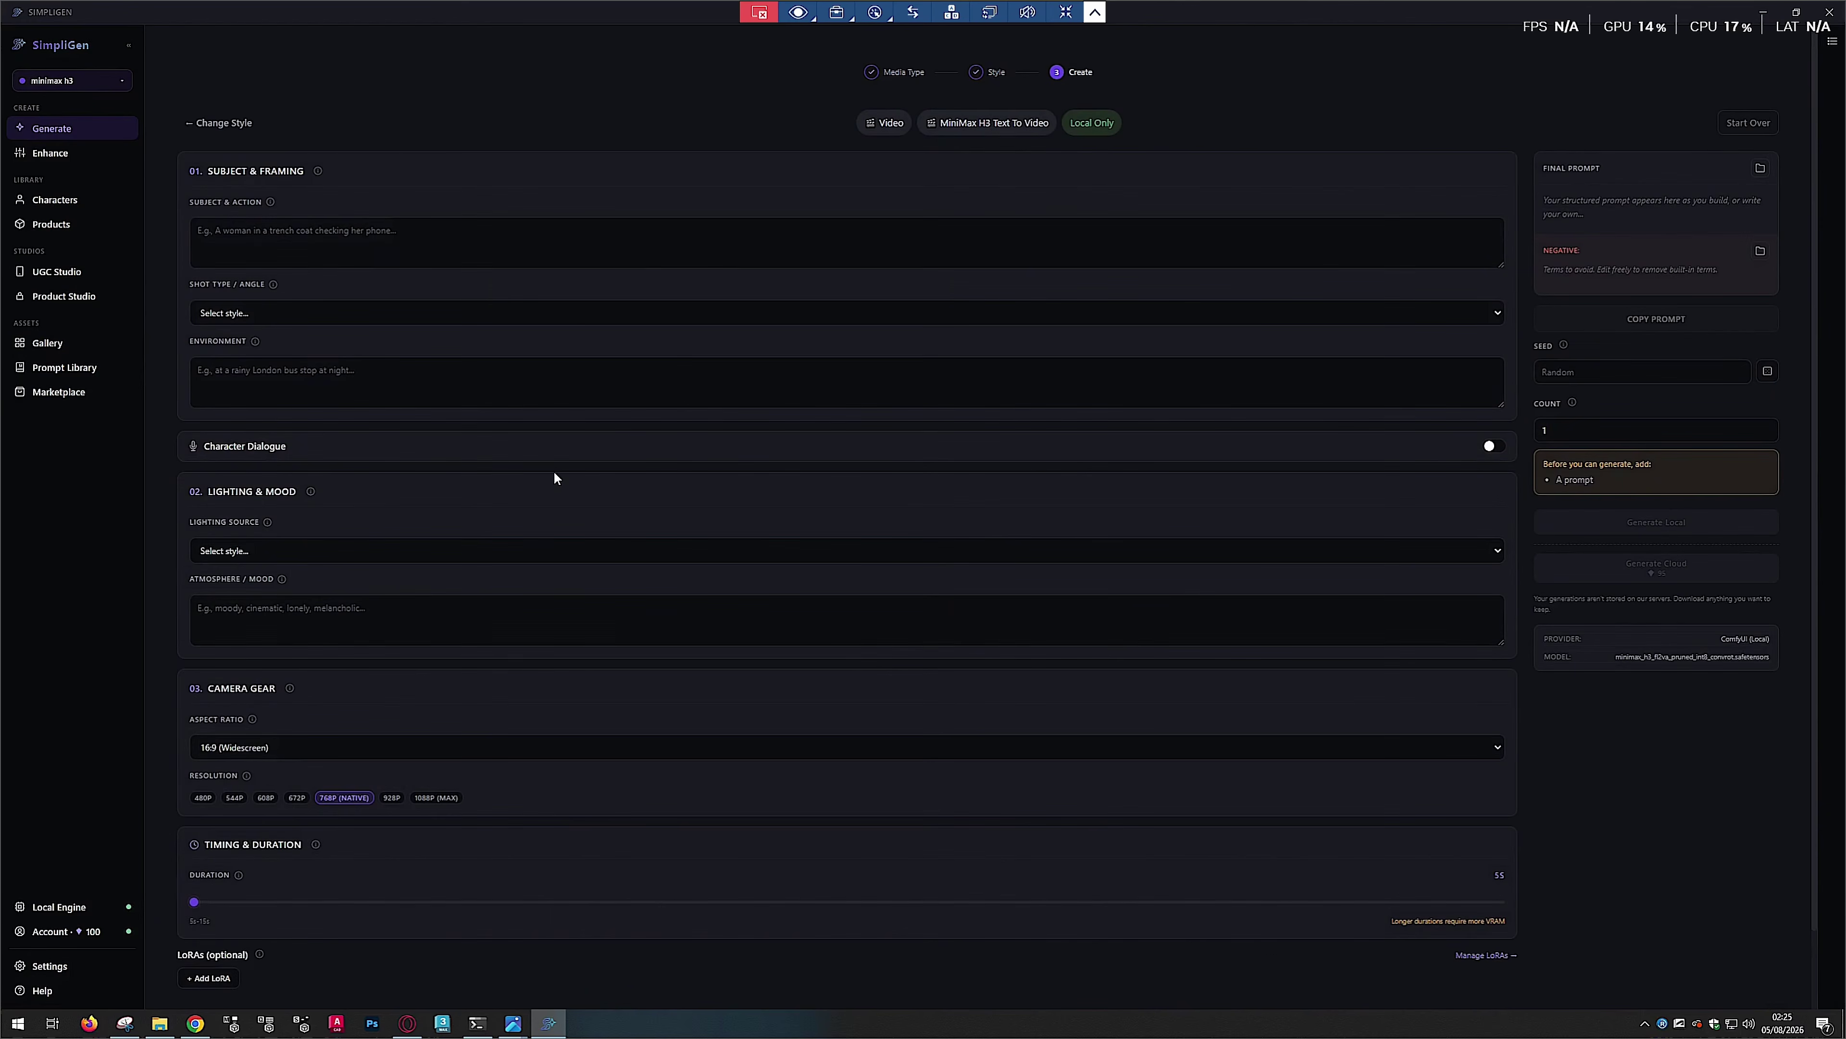
Enter "a vparfume spot" as the subject and action, and look through the lighting source options without choosing one
{"action": "left_click", "coordinate": [846, 243]}
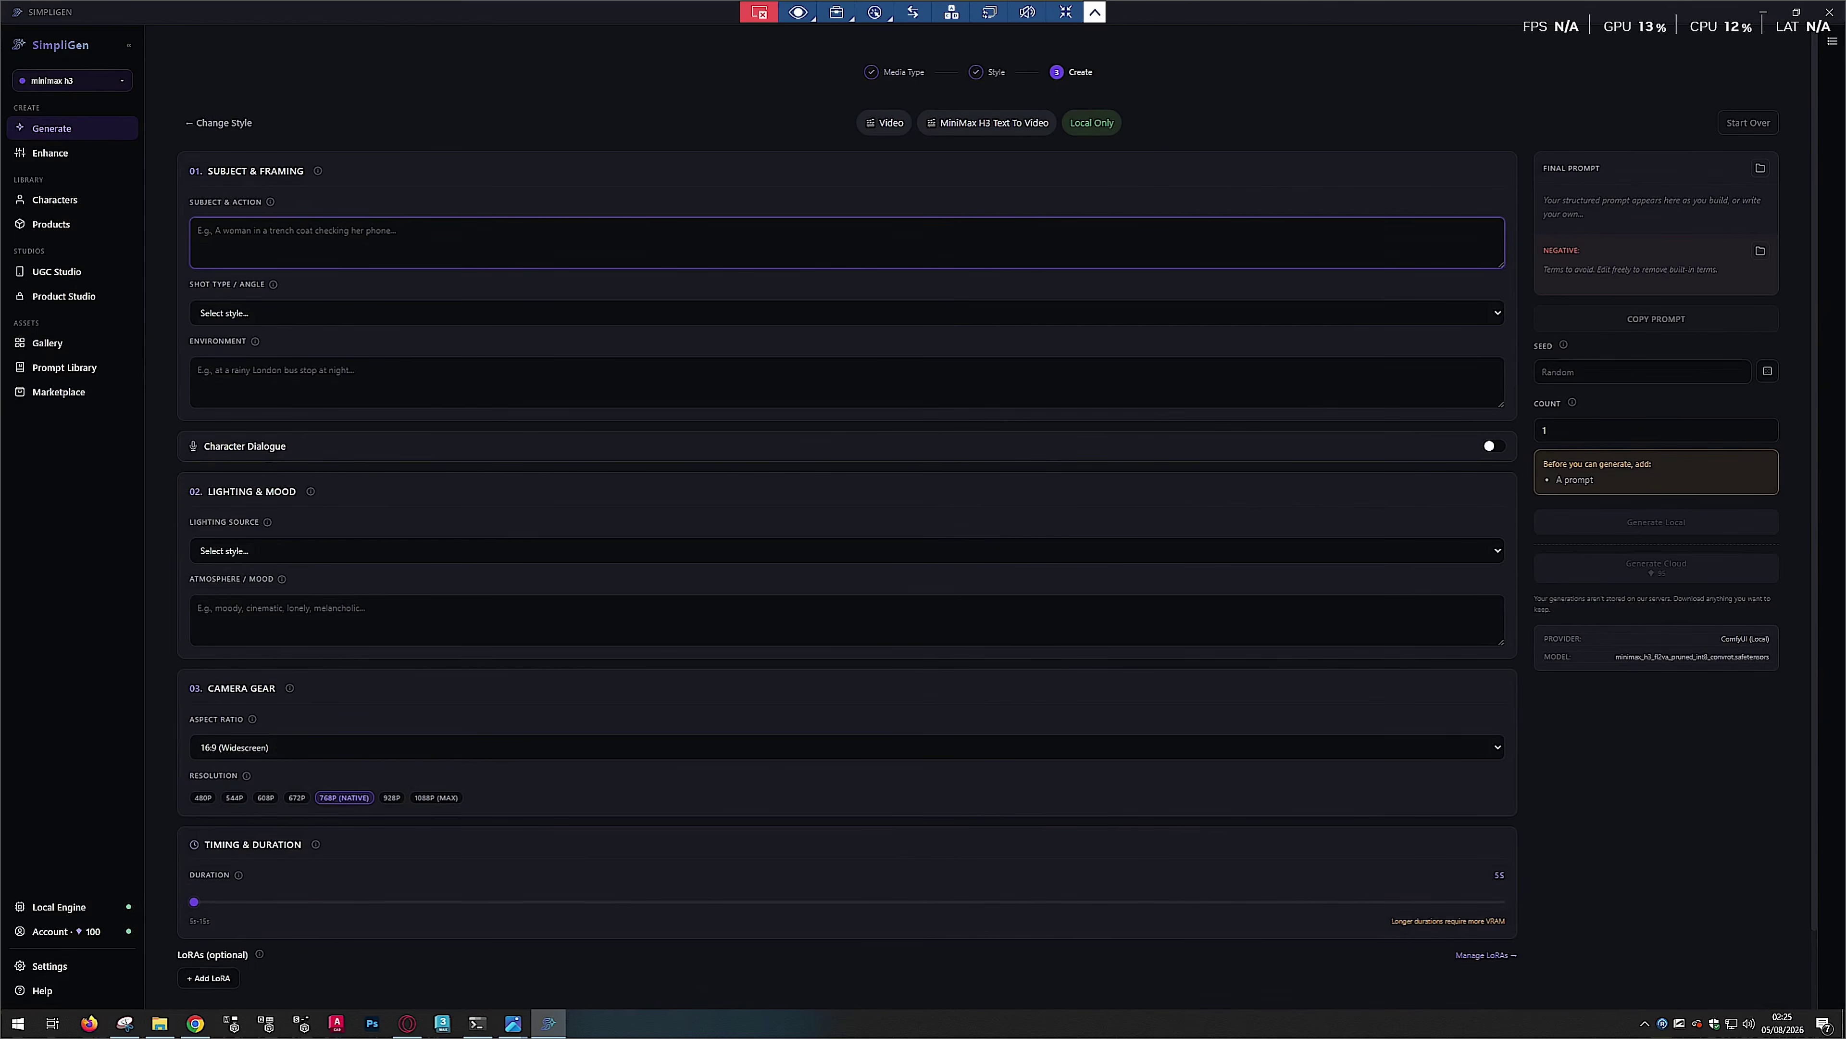
{"action": "type", "text": "a vparfume spot"}
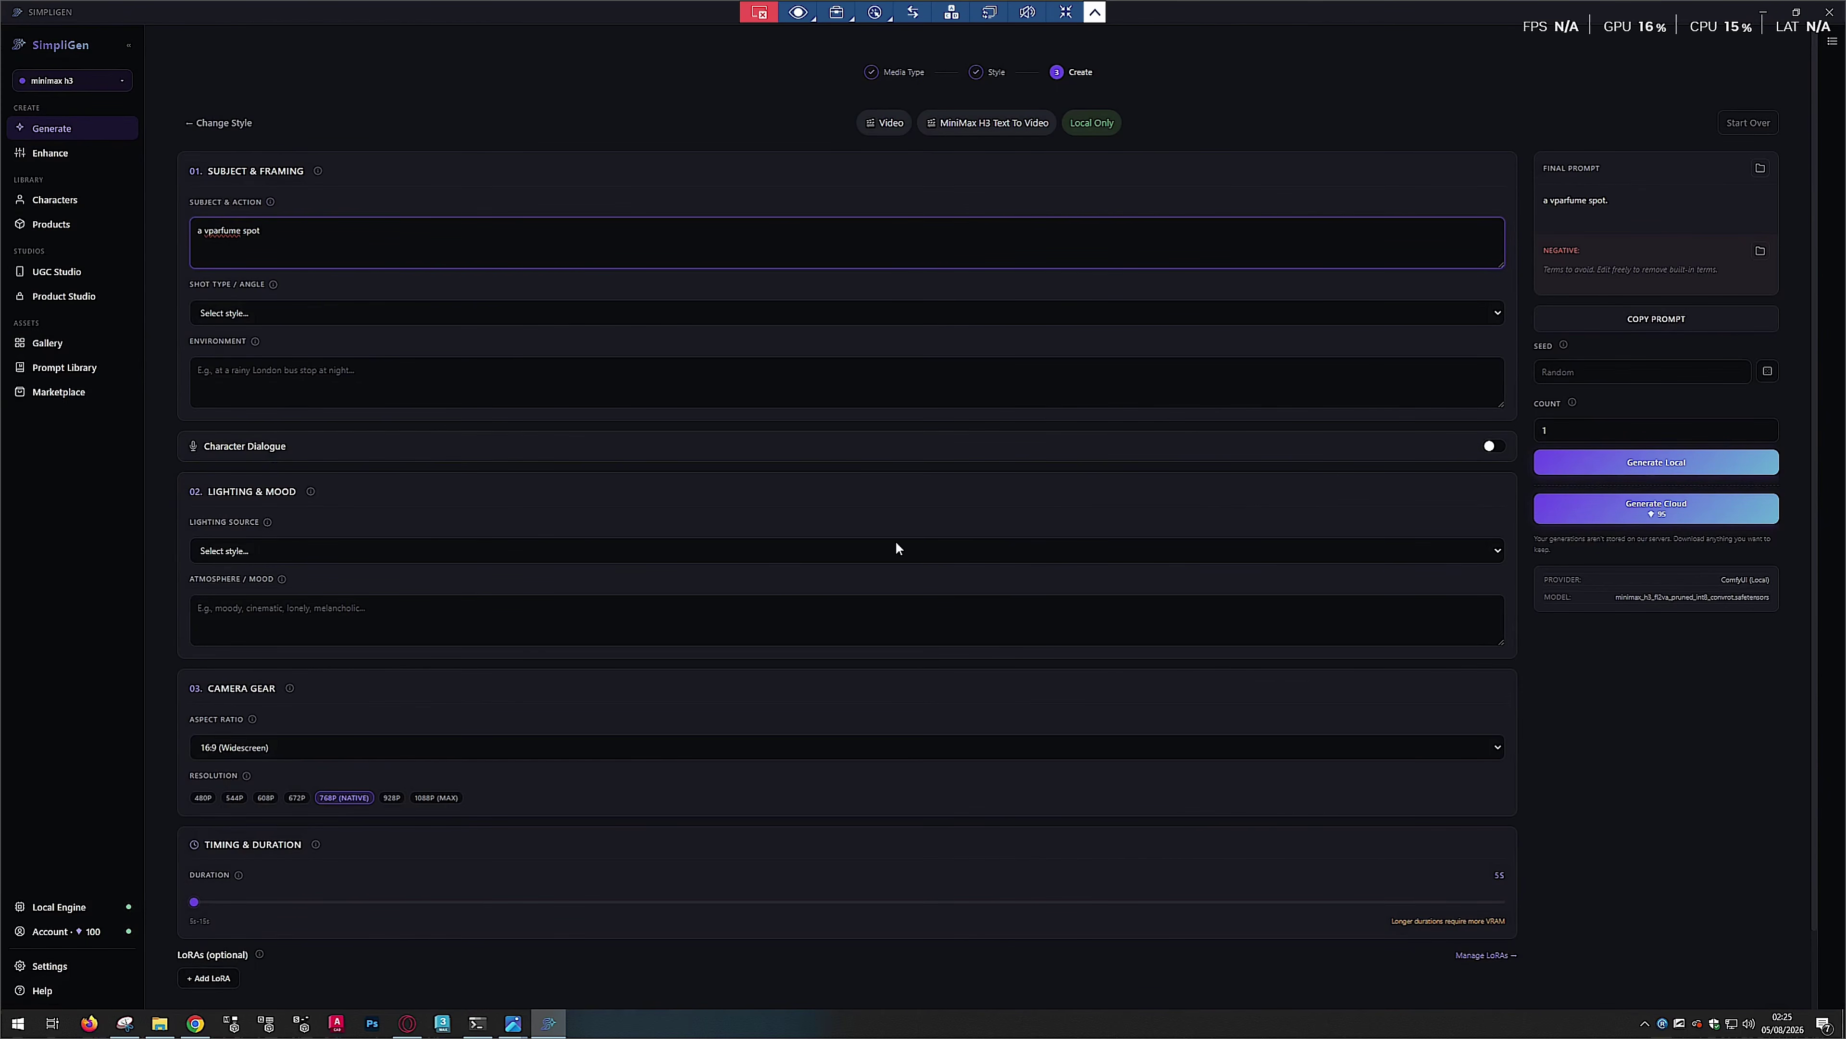
{"action": "left_click", "coordinate": [373, 549]}
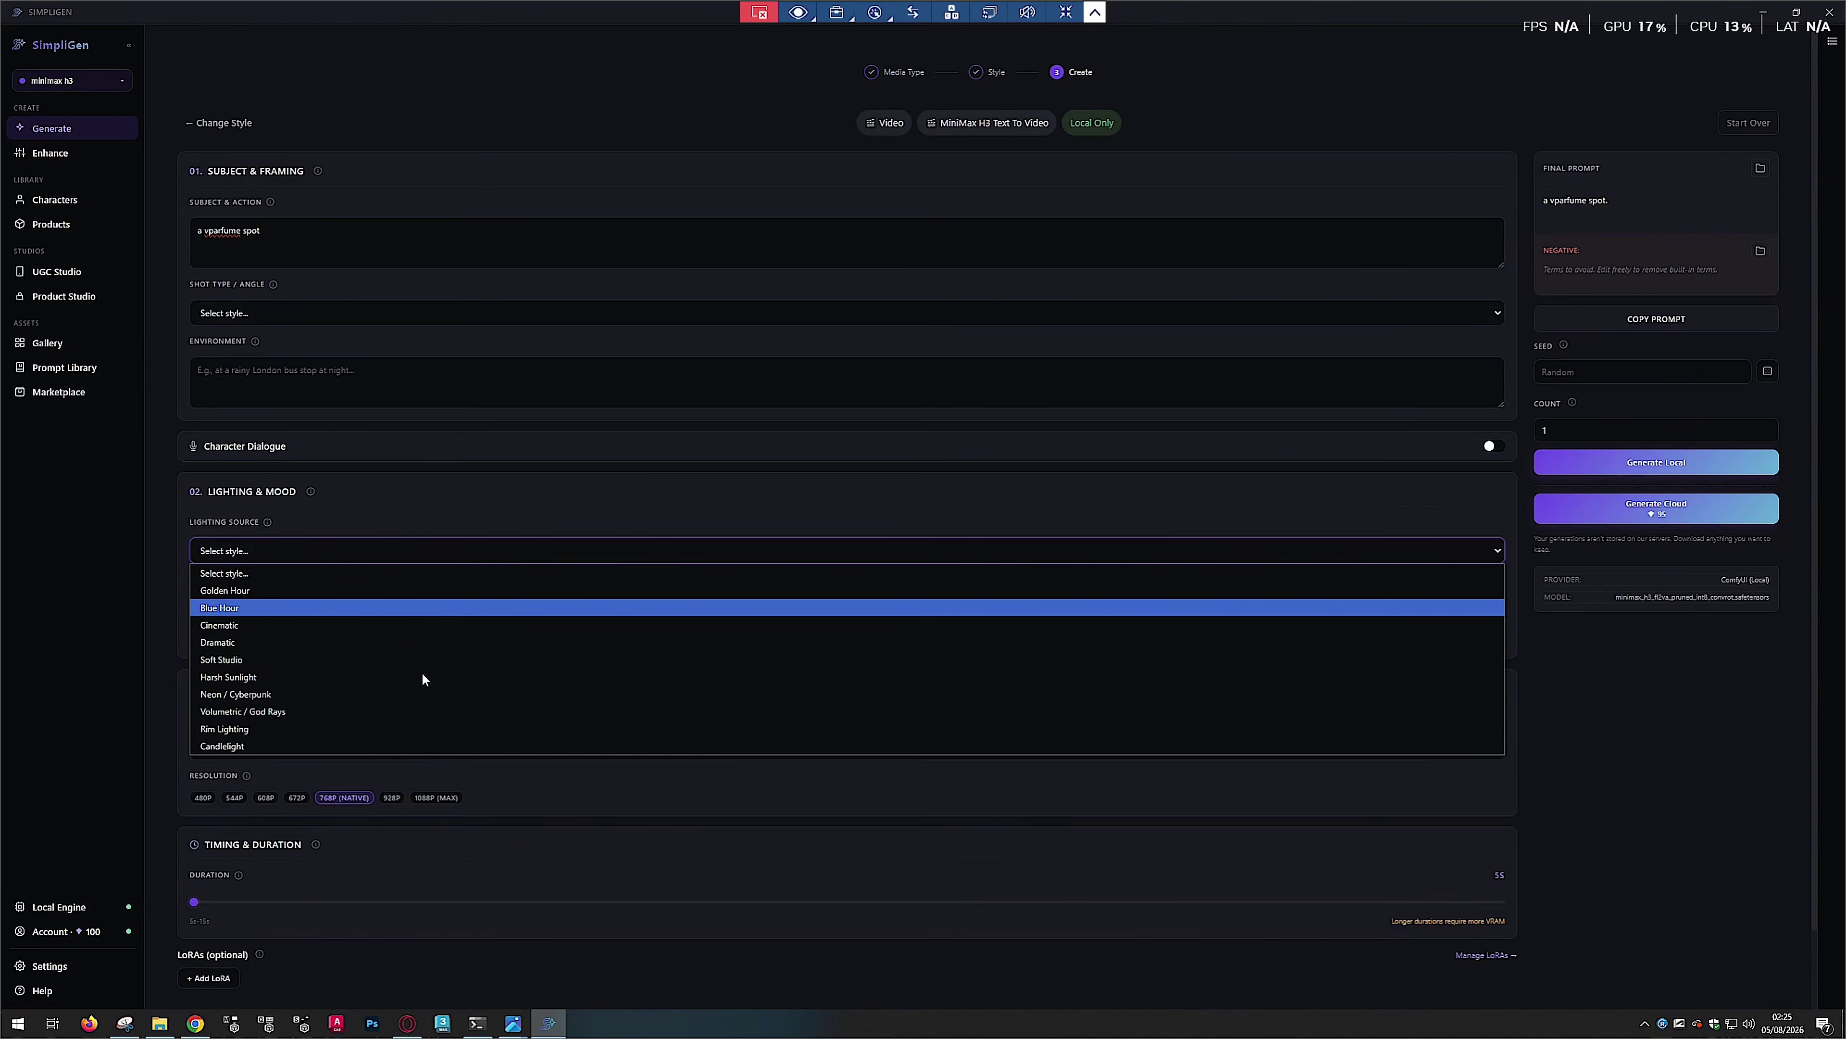
{"action": "left_click", "coordinate": [430, 493]}
{"action": "left_click", "coordinate": [429, 494]}
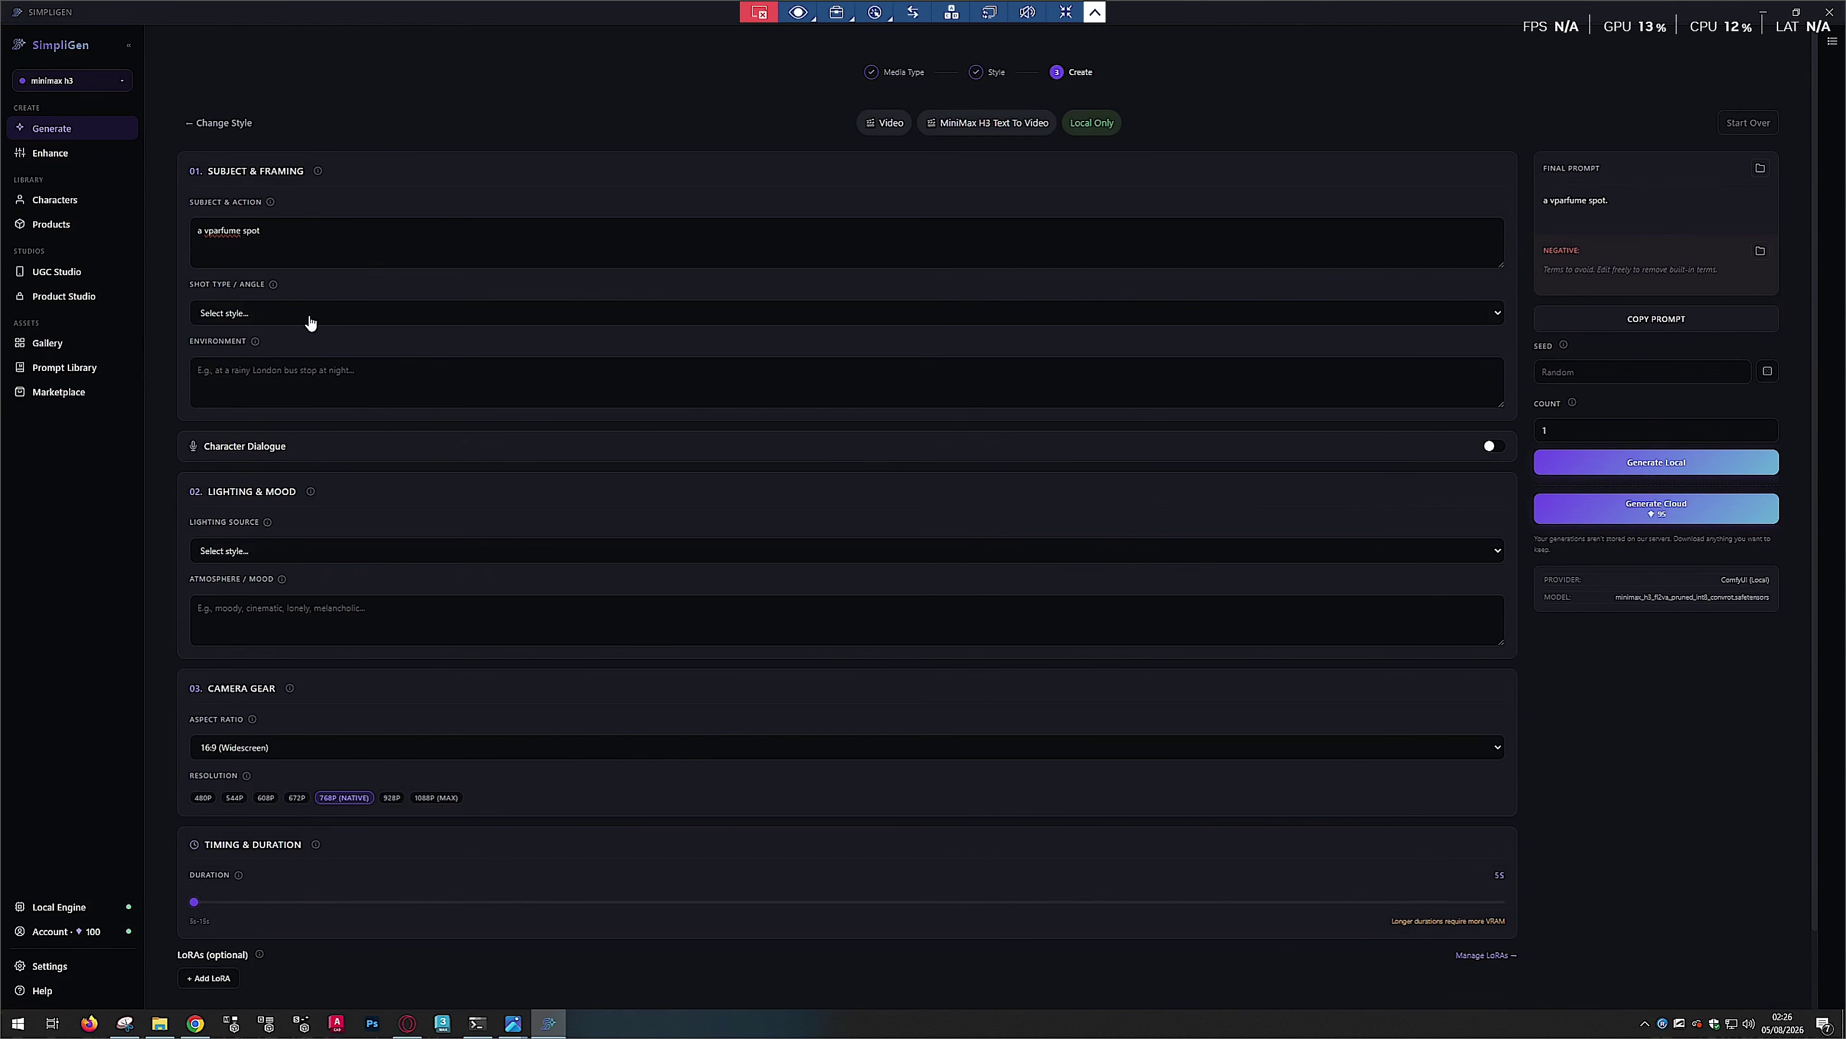
View the MiniMax H3 Text to Video perfume bottle result from the Gallery and close its preview
{"action": "left_click", "coordinate": [39, 348]}
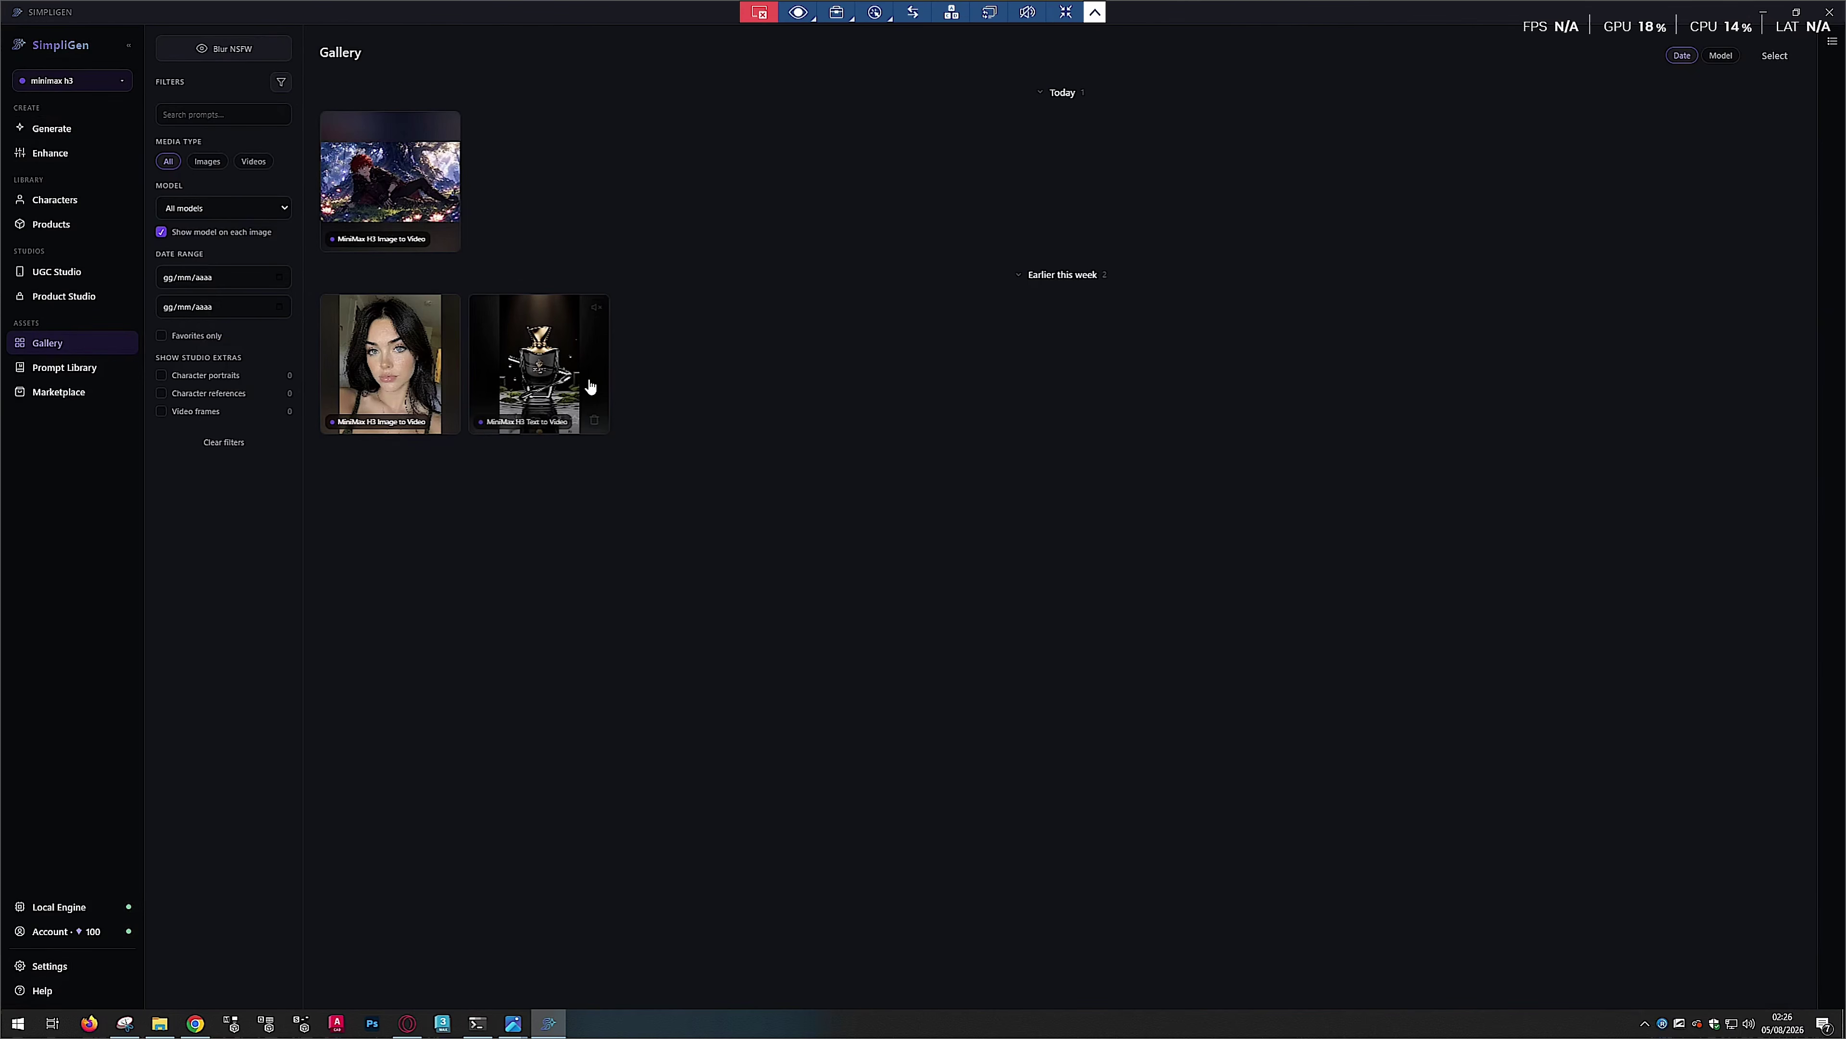
{"action": "left_click", "coordinate": [552, 355]}
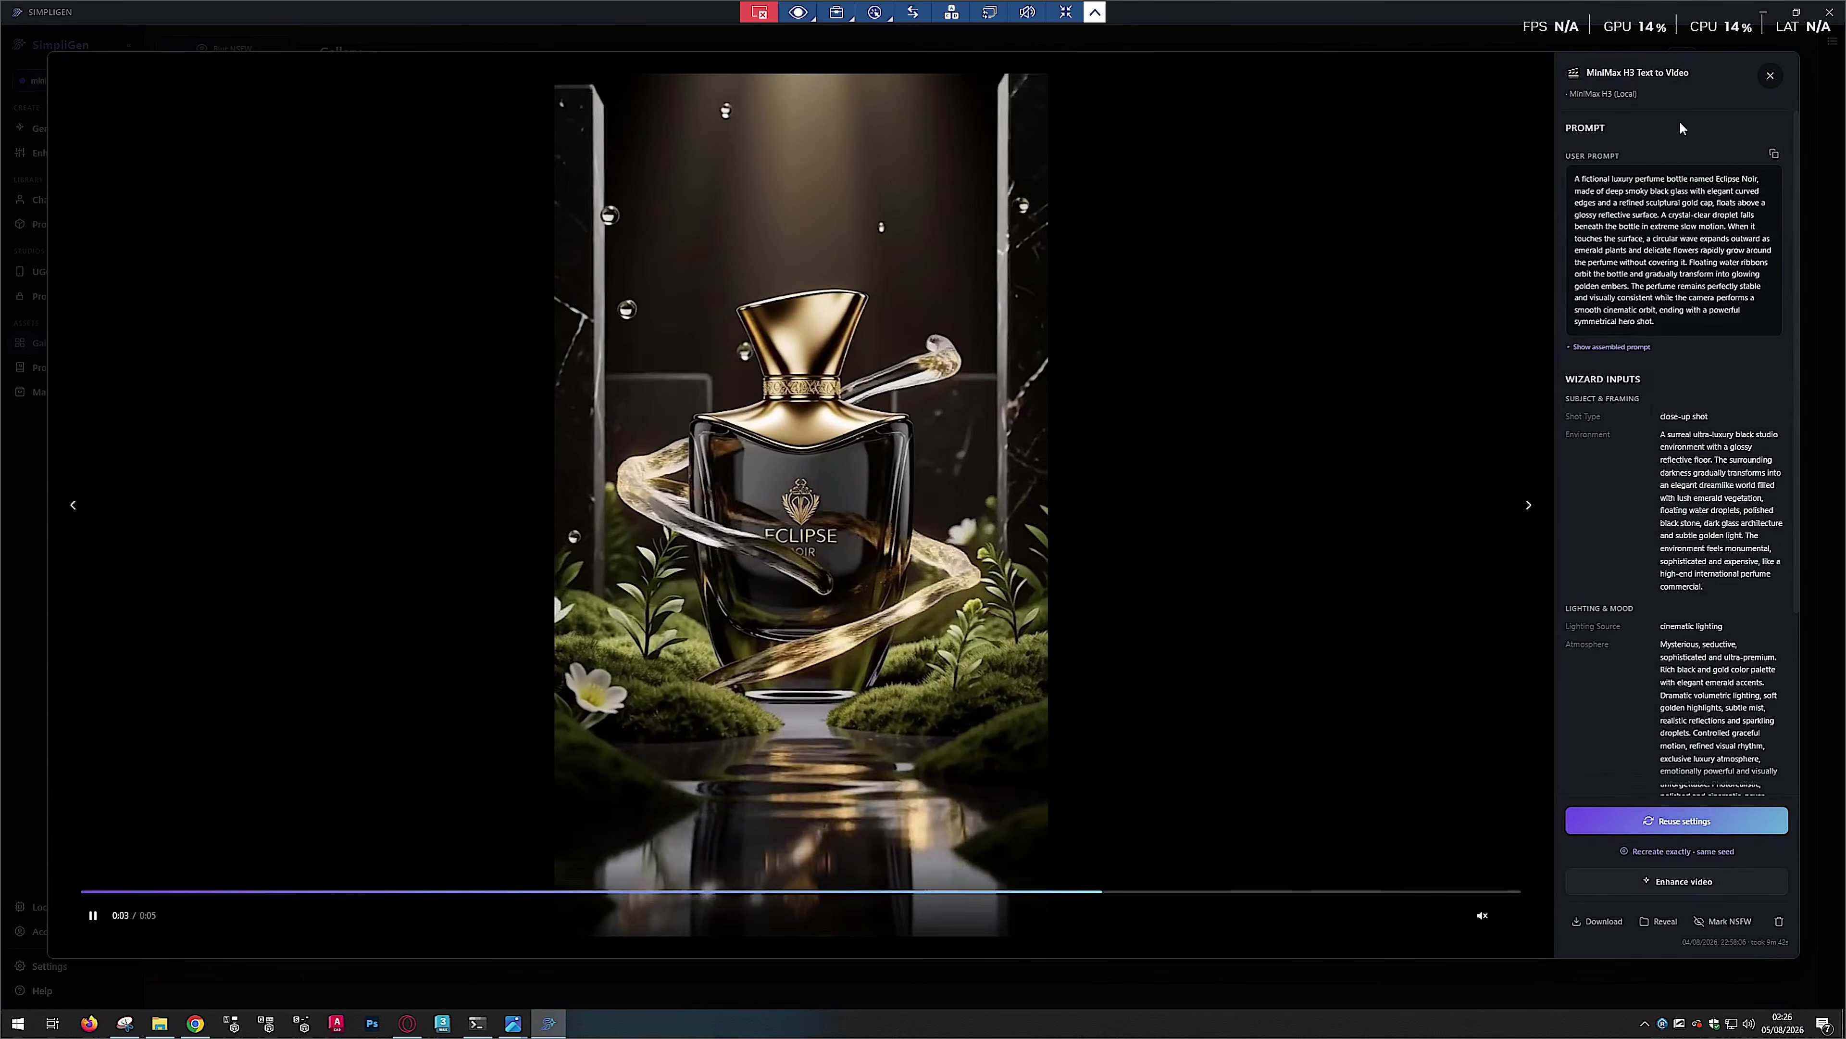
{"action": "left_click", "coordinate": [1770, 75]}
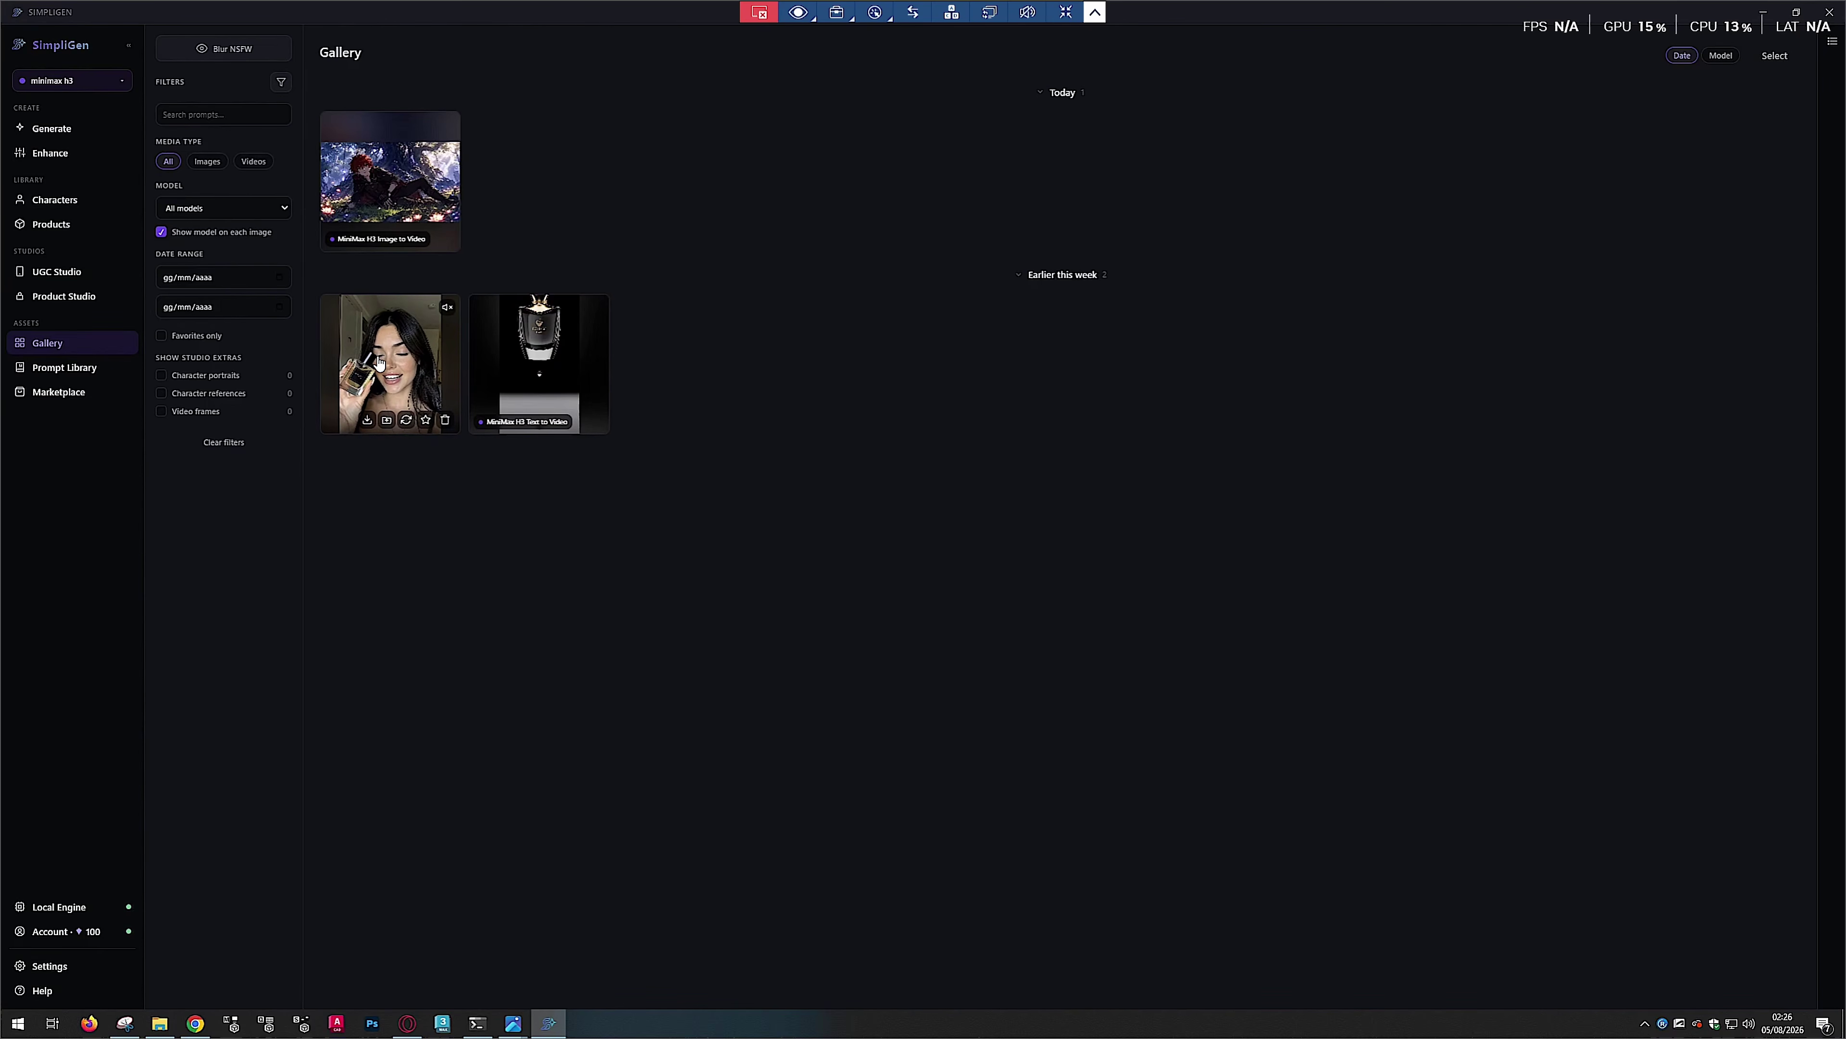
Play and pause the earlier Image to Video result of the woman with perfume, and open krea01bluelora.jpg from the img folder in File Explorer
{"action": "left_click", "coordinate": [402, 354]}
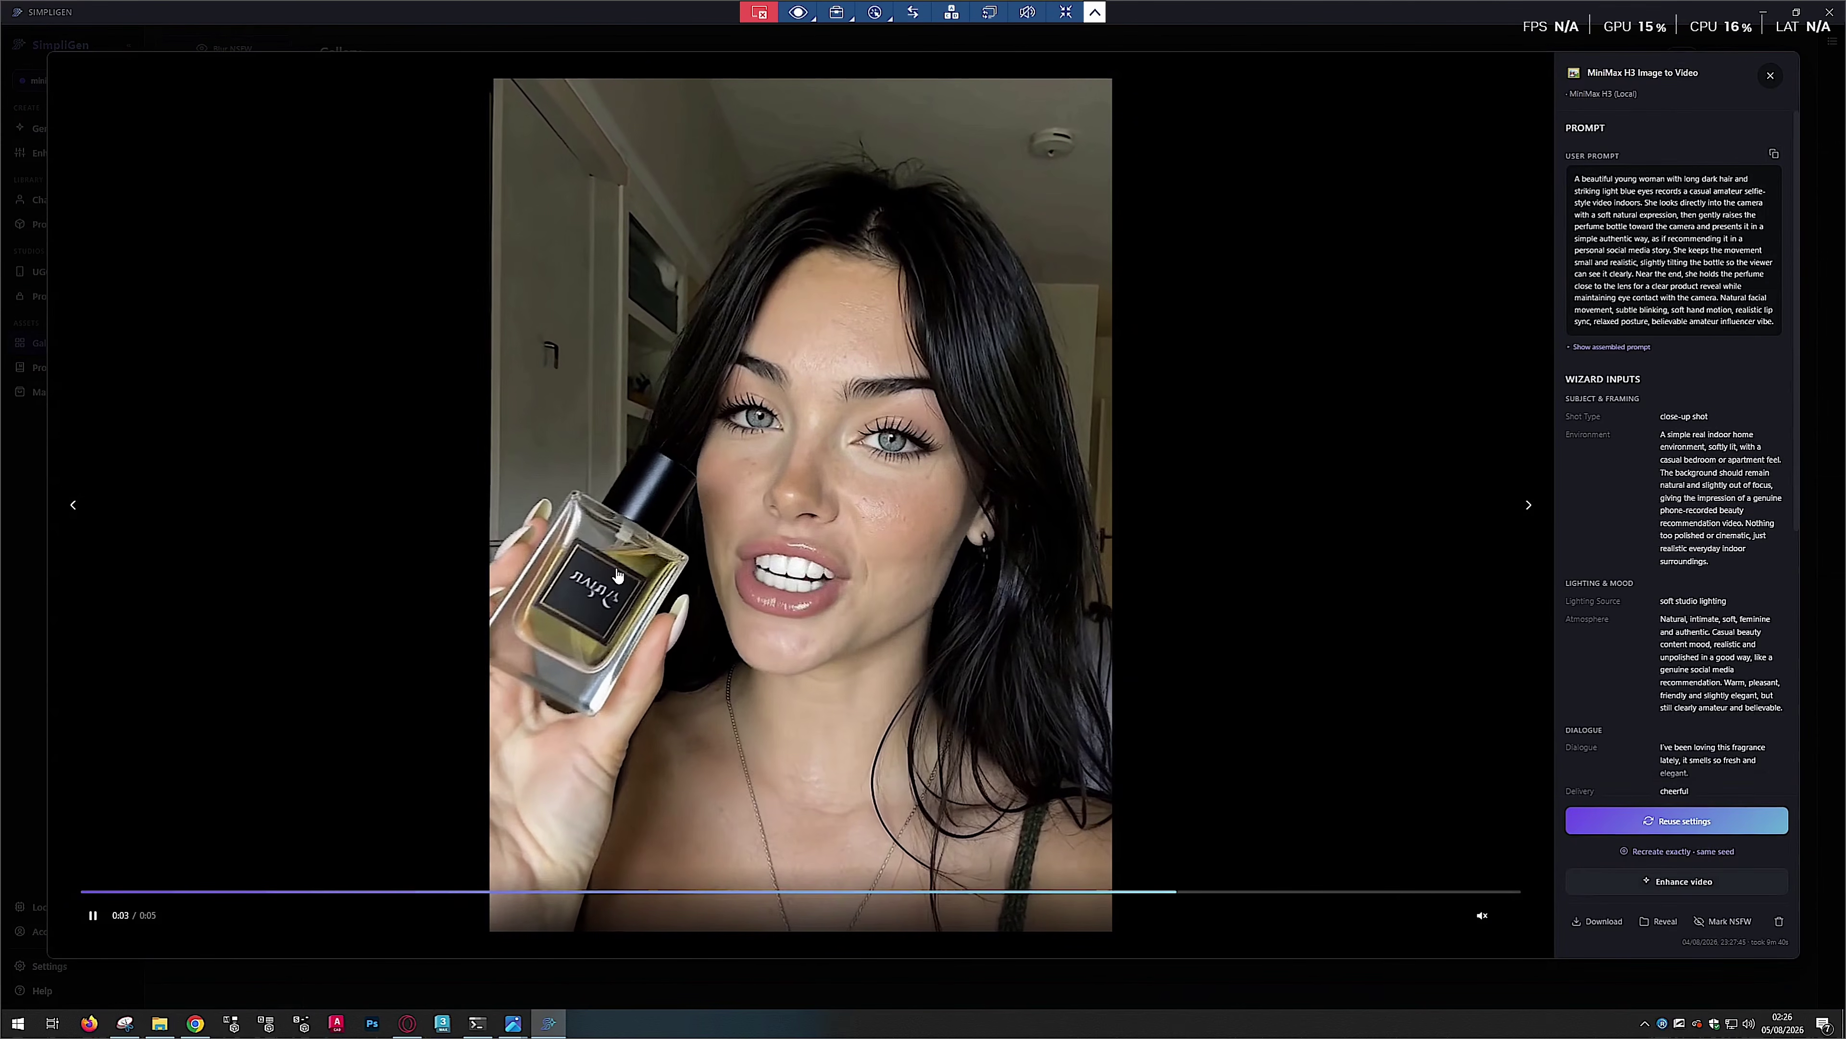
{"action": "left_click", "coordinate": [790, 464]}
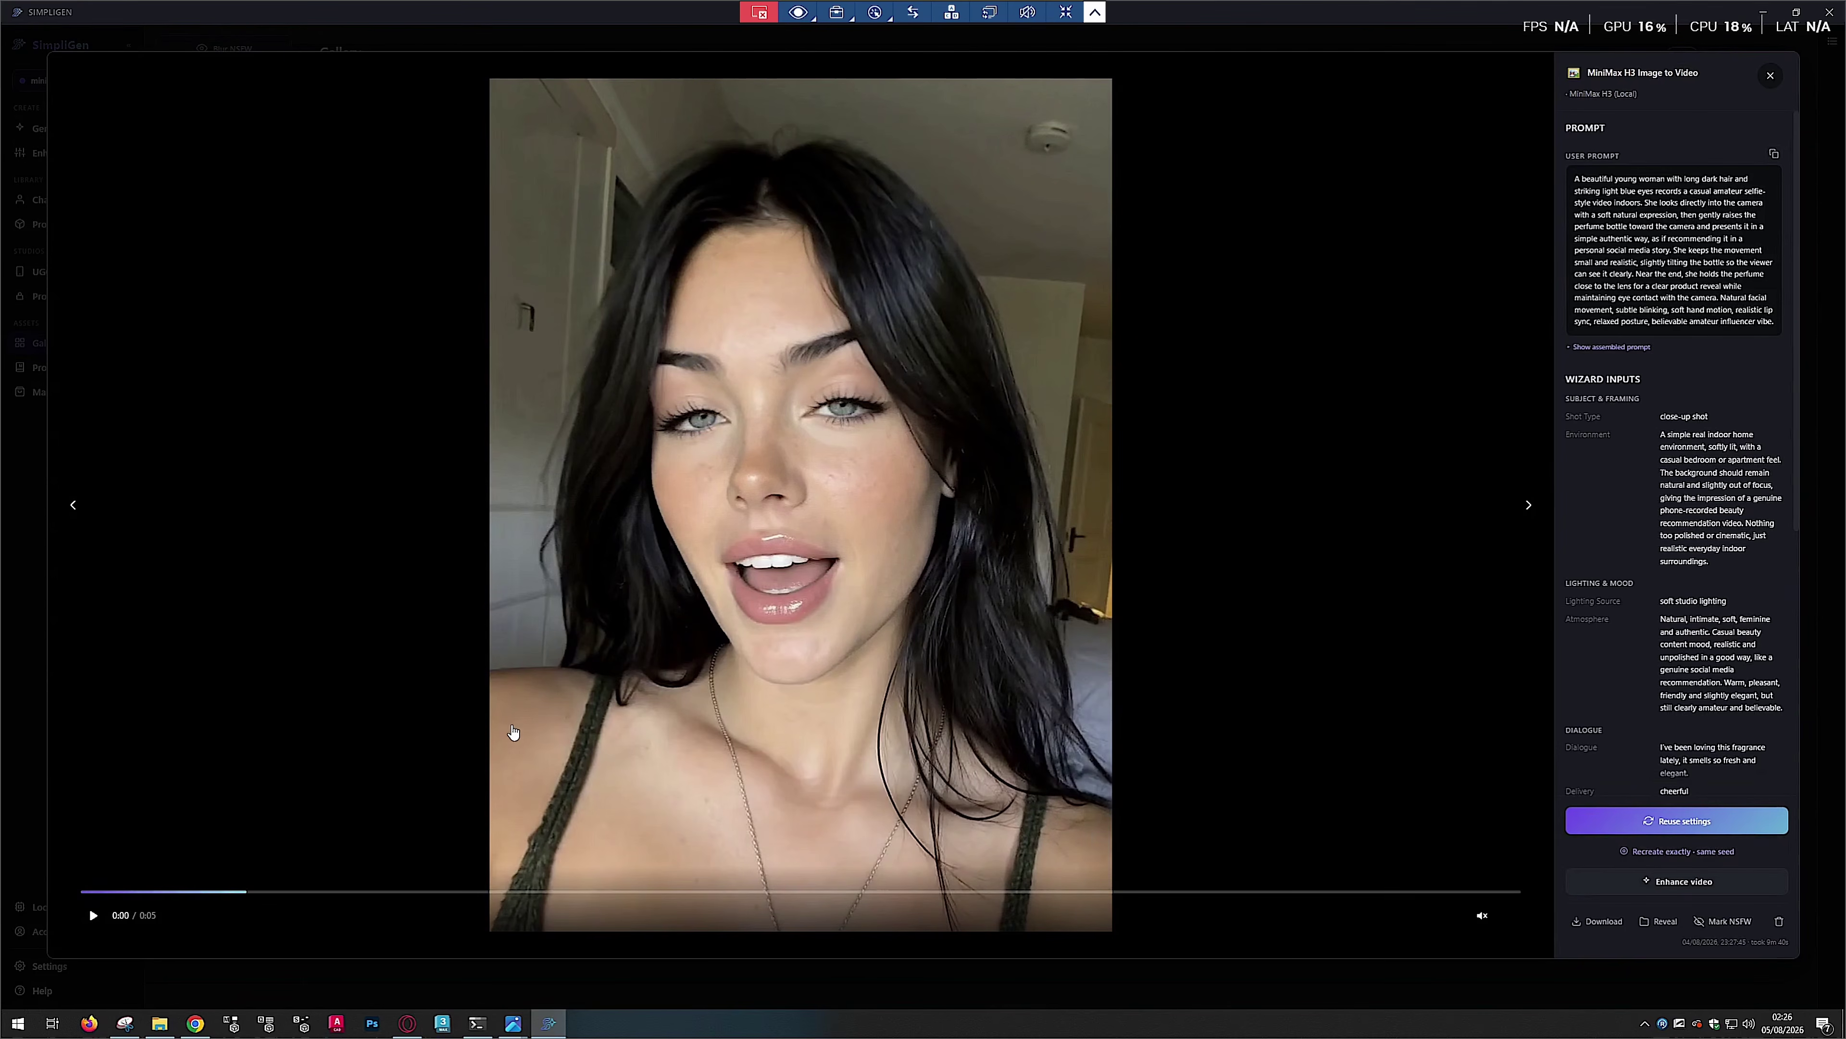
{"action": "left_click", "coordinate": [162, 1024]}
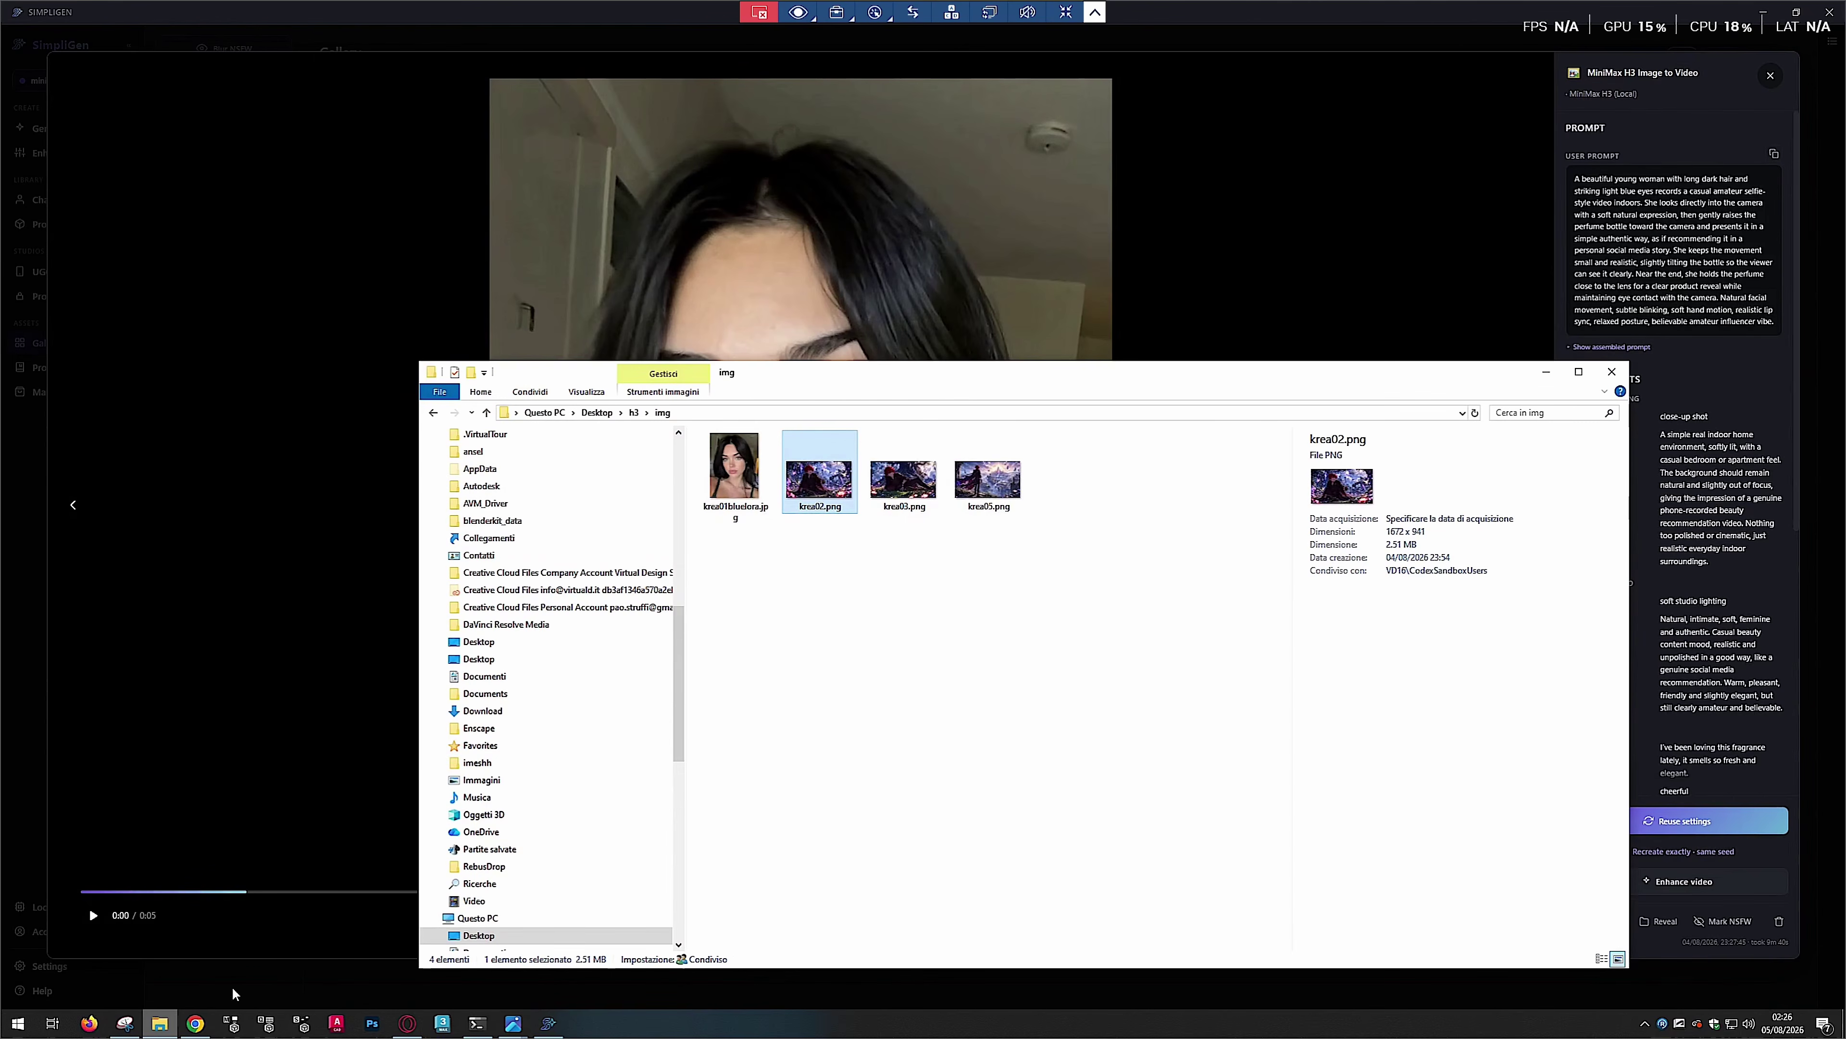
{"action": "left_click", "coordinate": [815, 560]}
{"action": "double_click", "coordinate": [732, 466]}
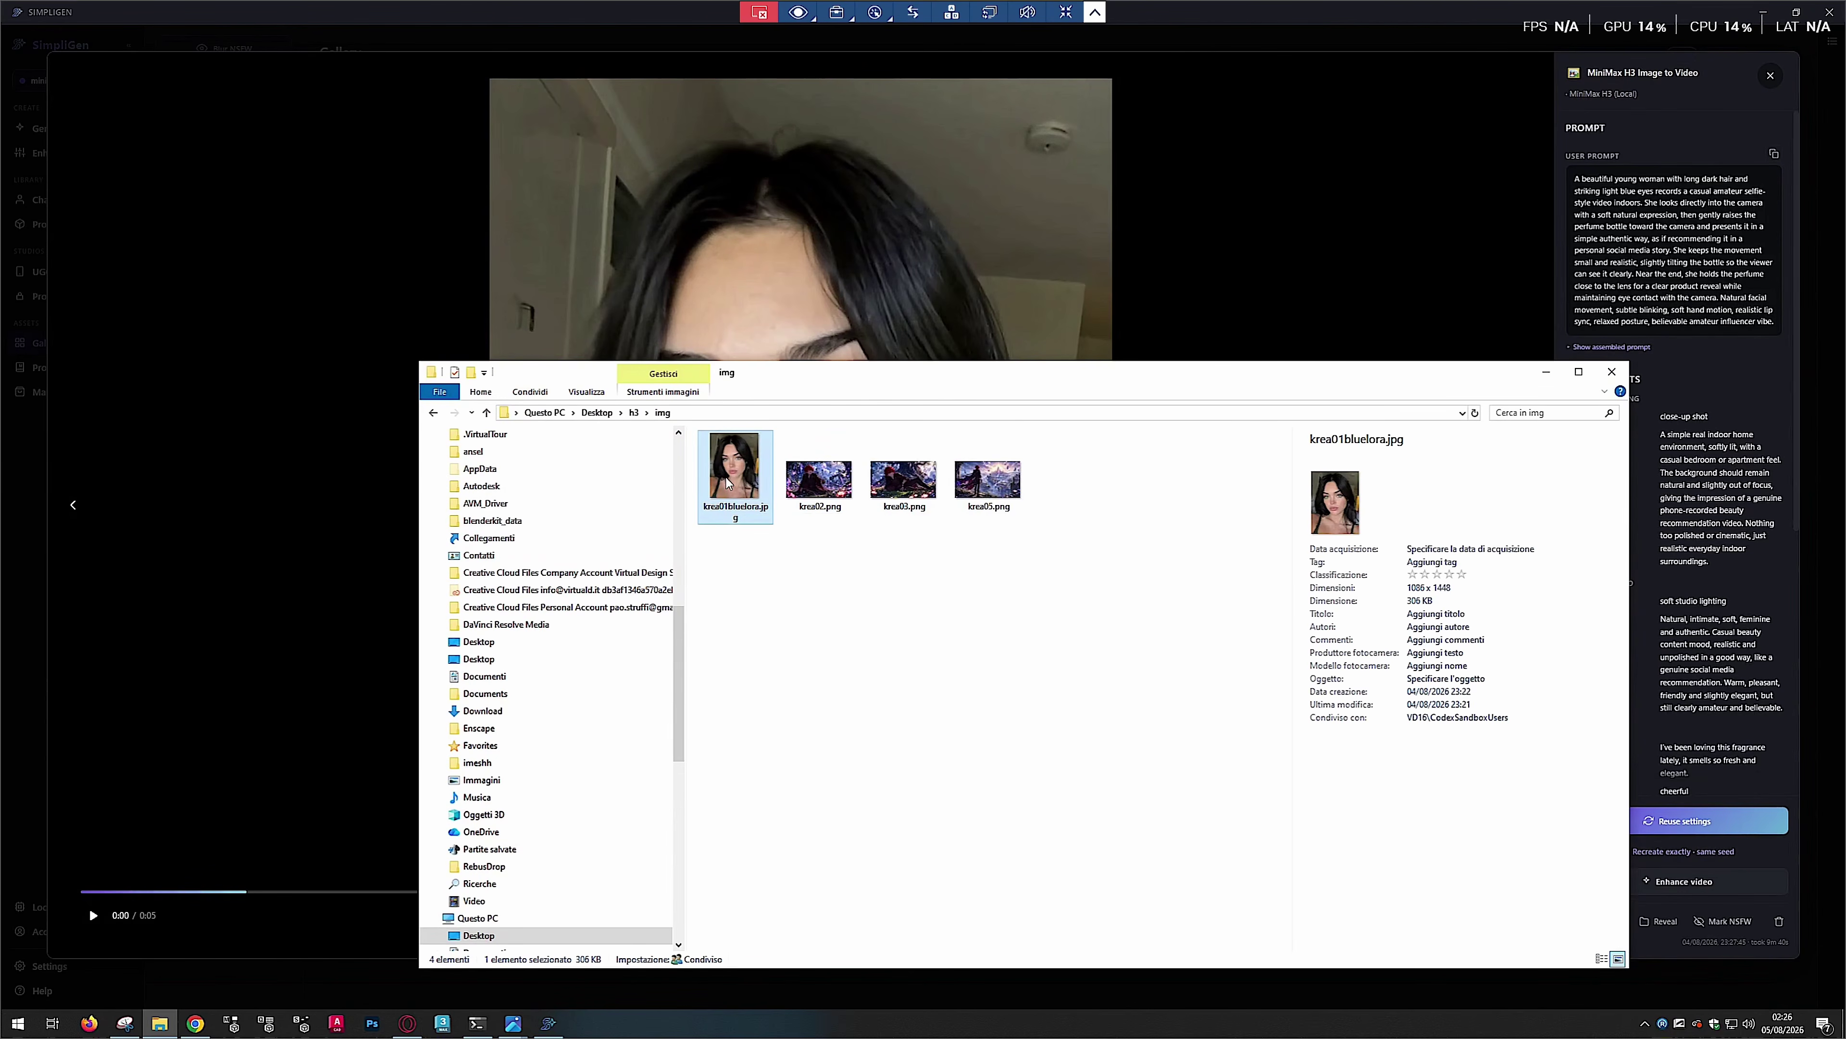